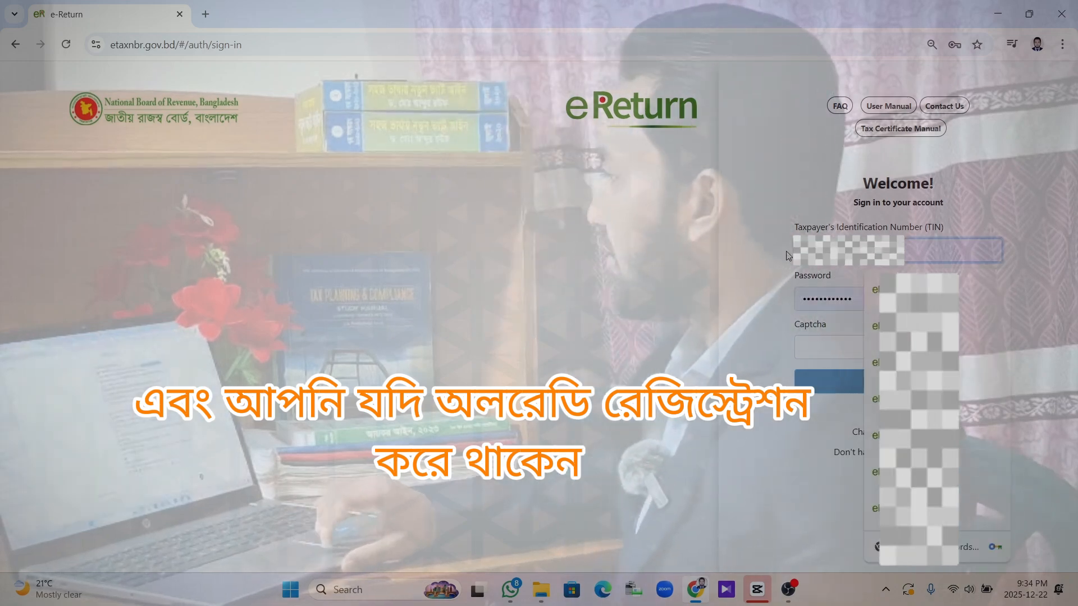
- Enter the captcha code to sign in to the taxpayer account and open the Regular e-Return form
left_click(834, 348)
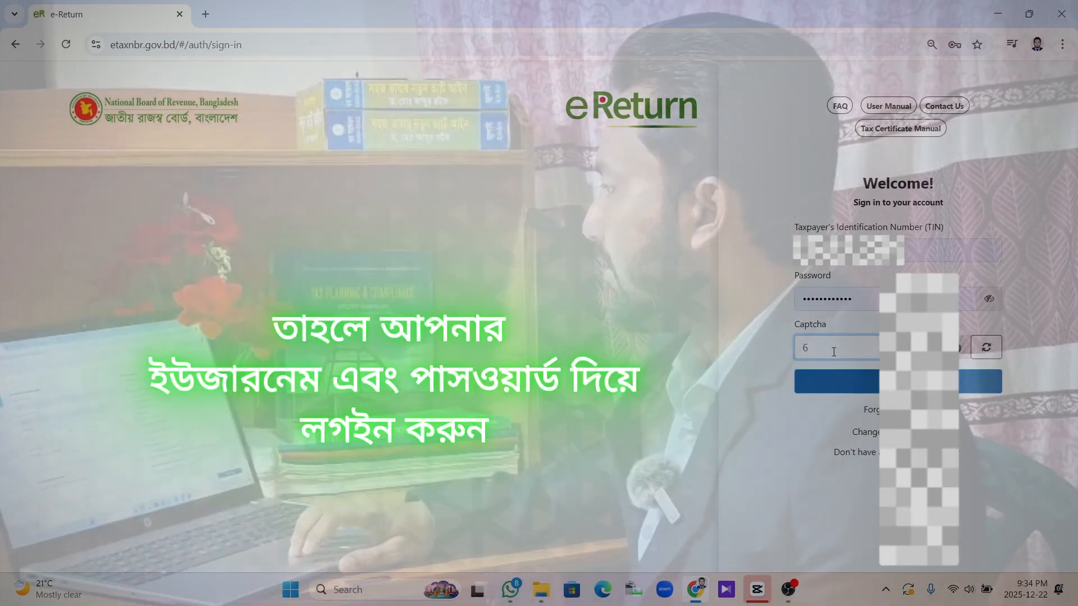
type("6gDdL")
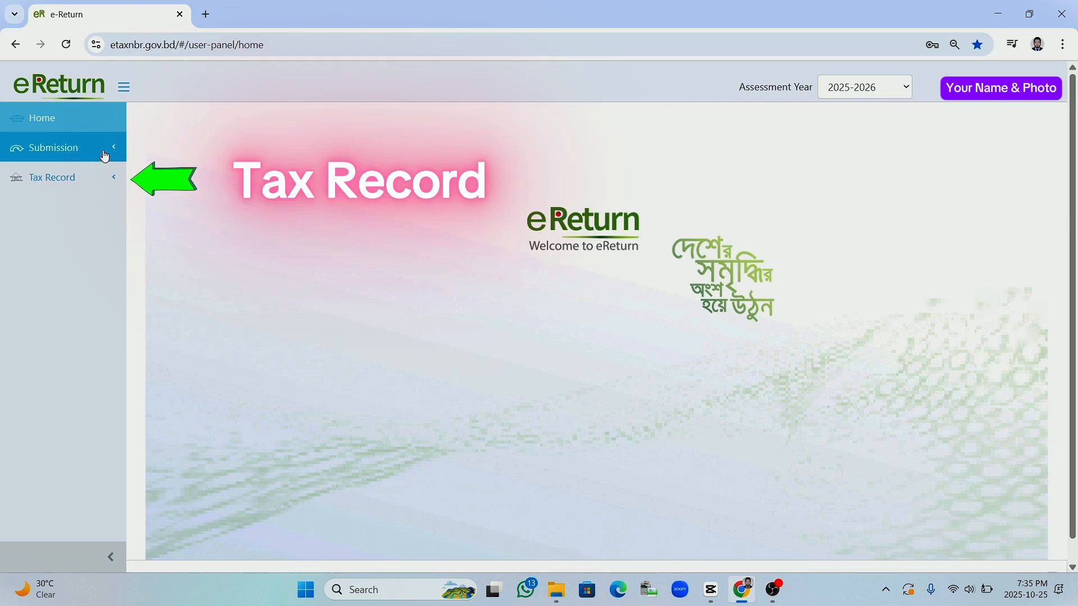
left_click(102, 157)
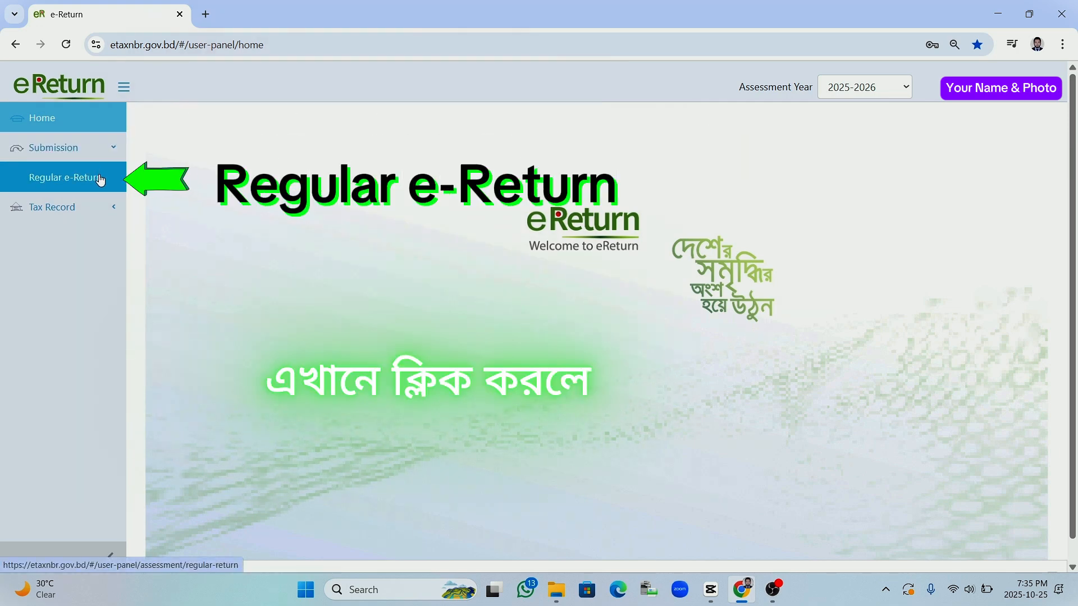
left_click(101, 180)
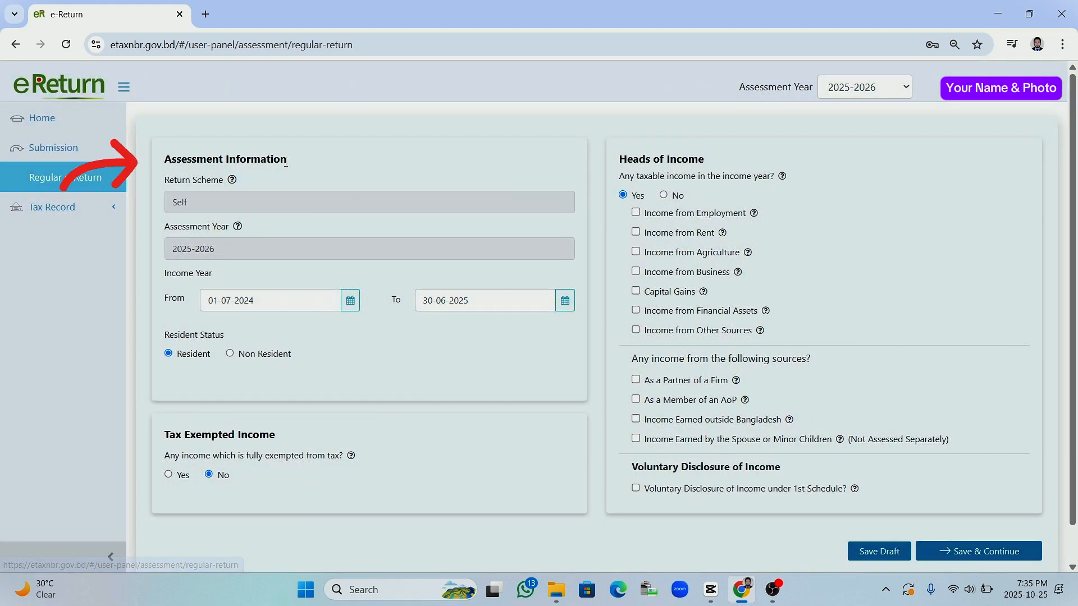
- Mark Income from Employment and Income from Financial Assets as the taxpayer's heads of income
left_click_drag(238, 249, 167, 251)
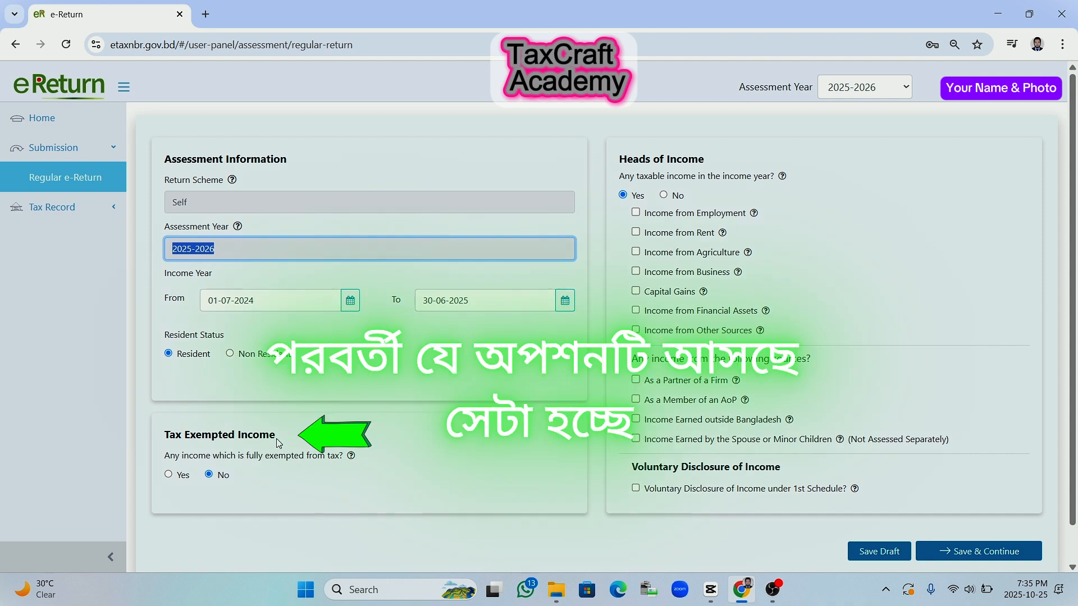
left_click_drag(276, 438, 167, 438)
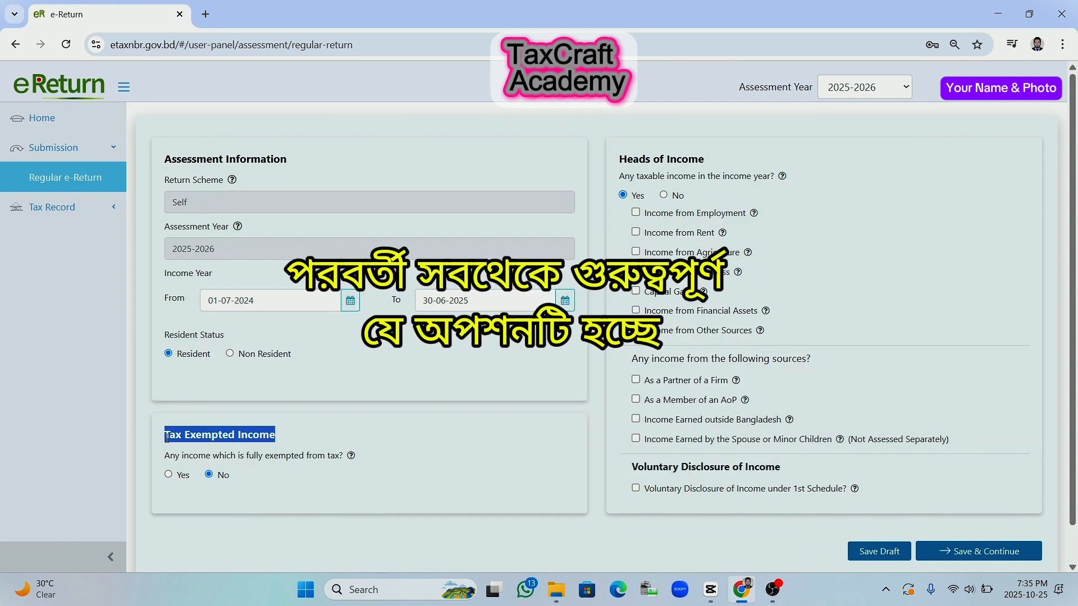
left_click_drag(705, 159, 616, 160)
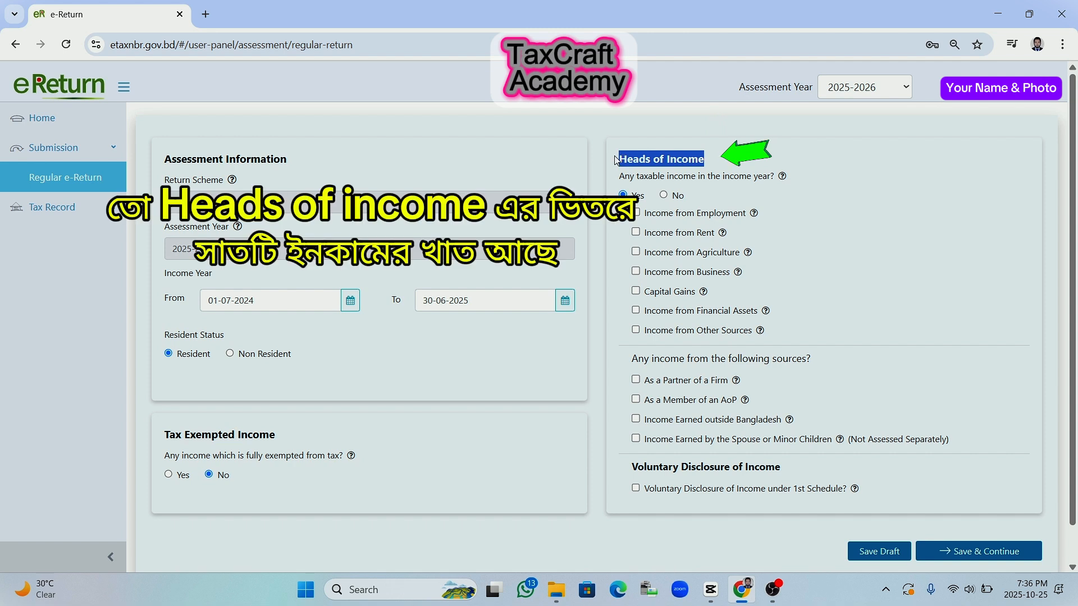
left_click_drag(705, 159, 616, 161)
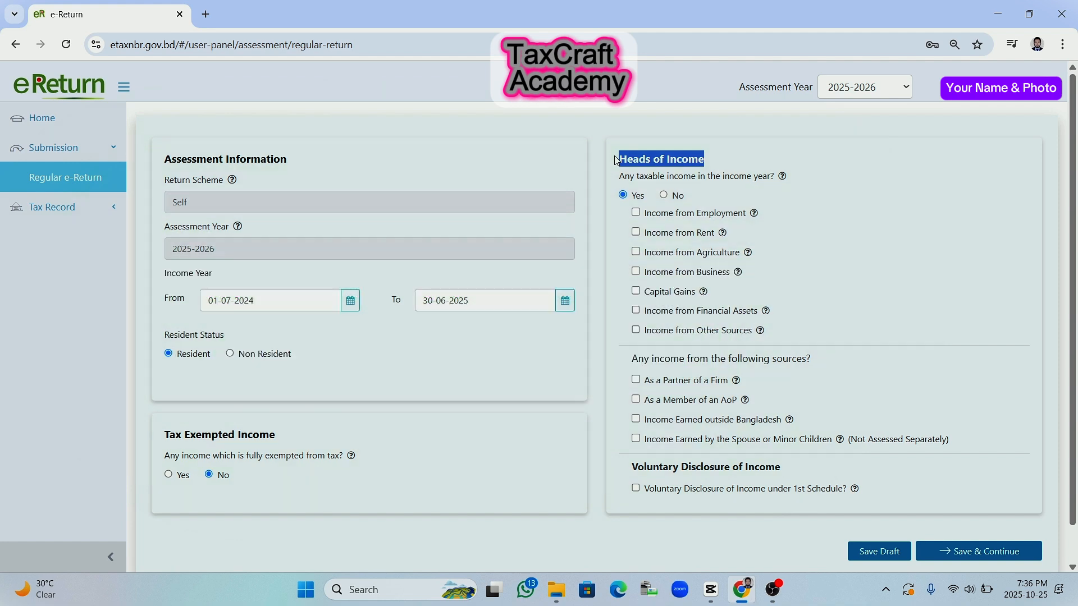
left_click(637, 214)
left_click(636, 311)
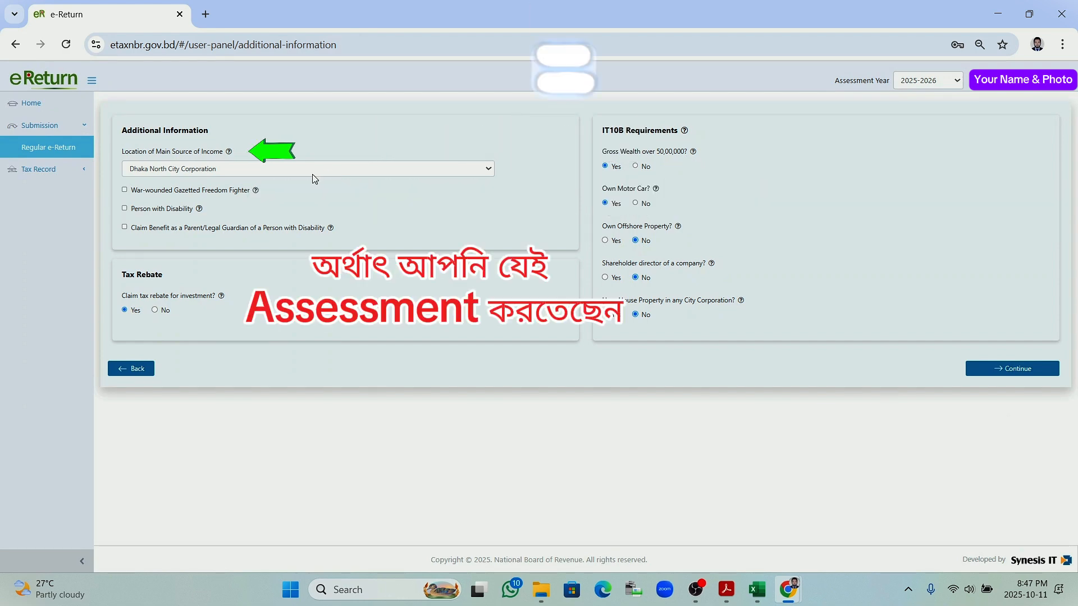
- Set the location of the main source of income to Dhaka North City Corporation and continue to the income details
left_click(312, 174)
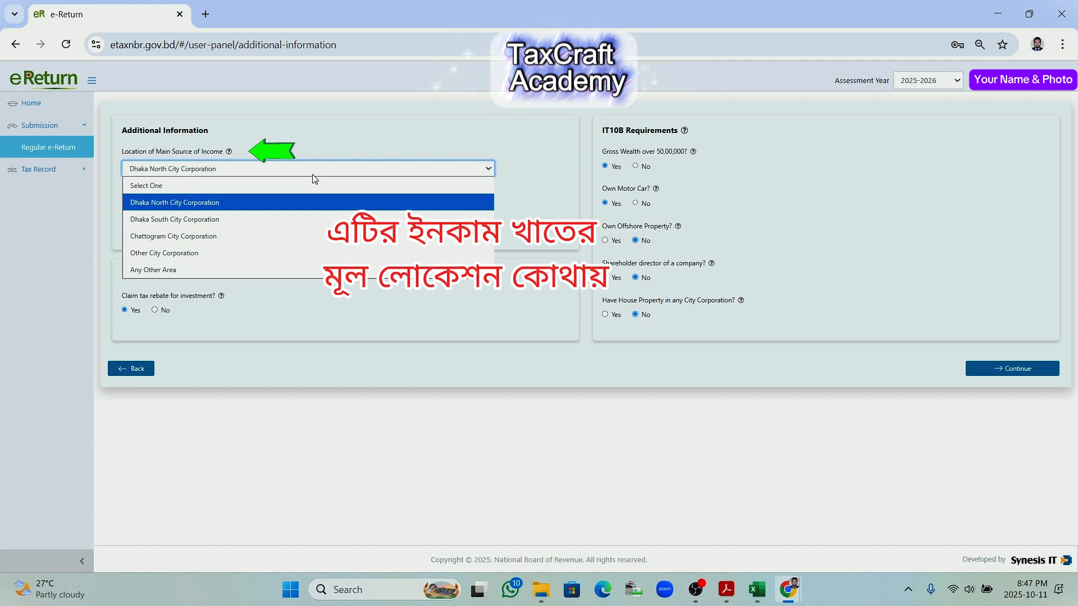
left_click(275, 201)
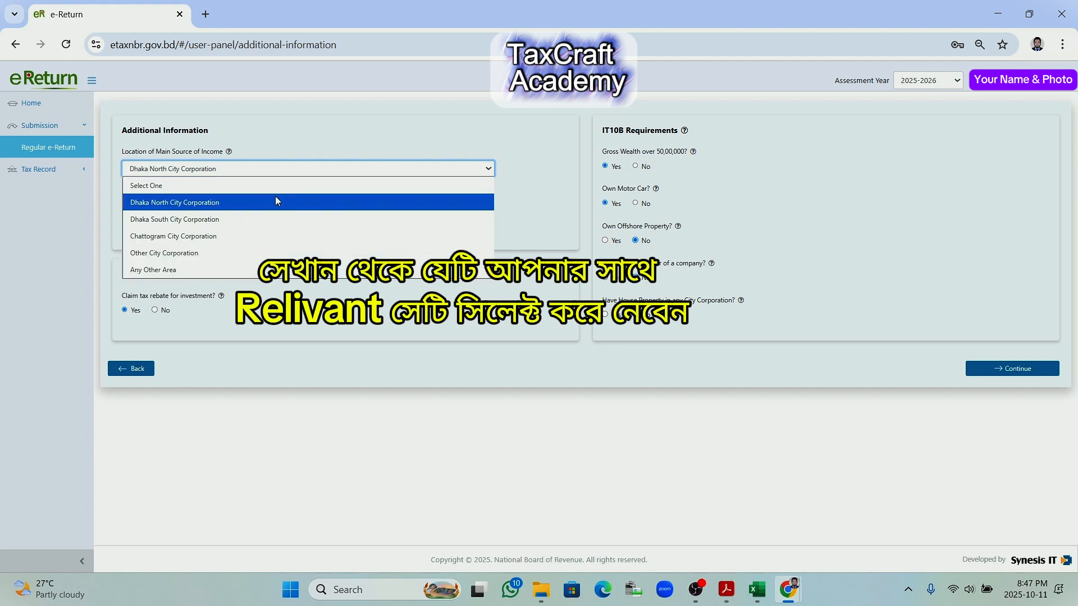
left_click(275, 201)
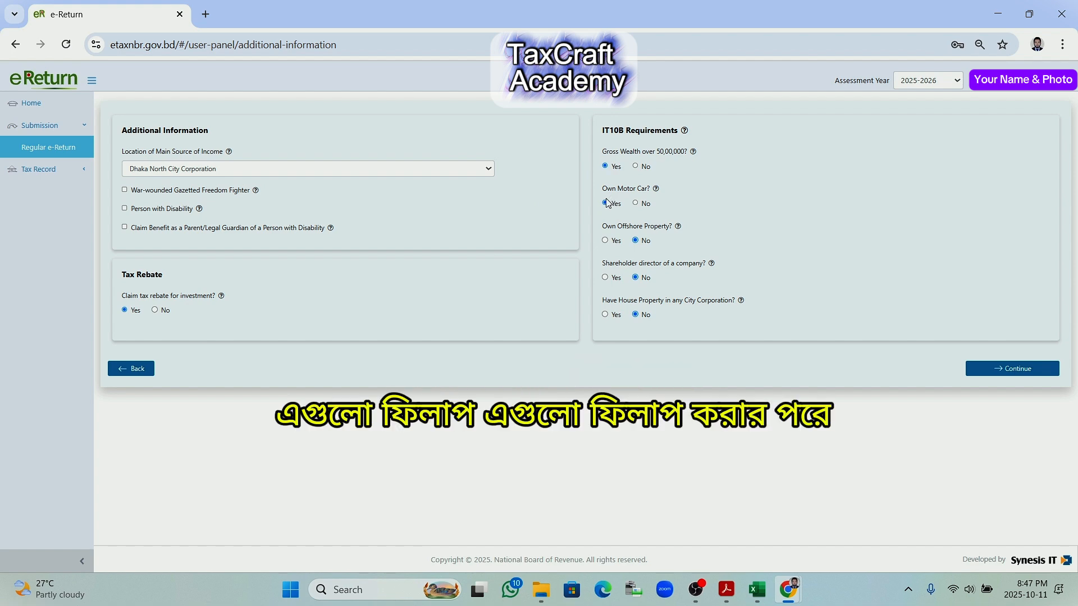
left_click(983, 373)
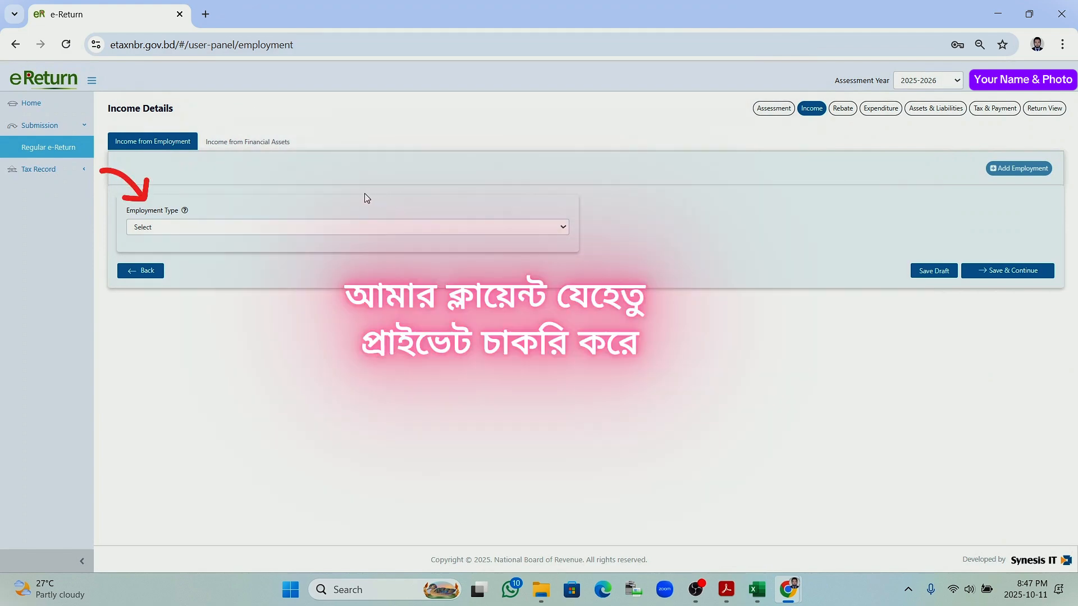
- Set the employment type to Private/Other than Government Pay Scale, with employer Company X and designation Manager
left_click(228, 226)
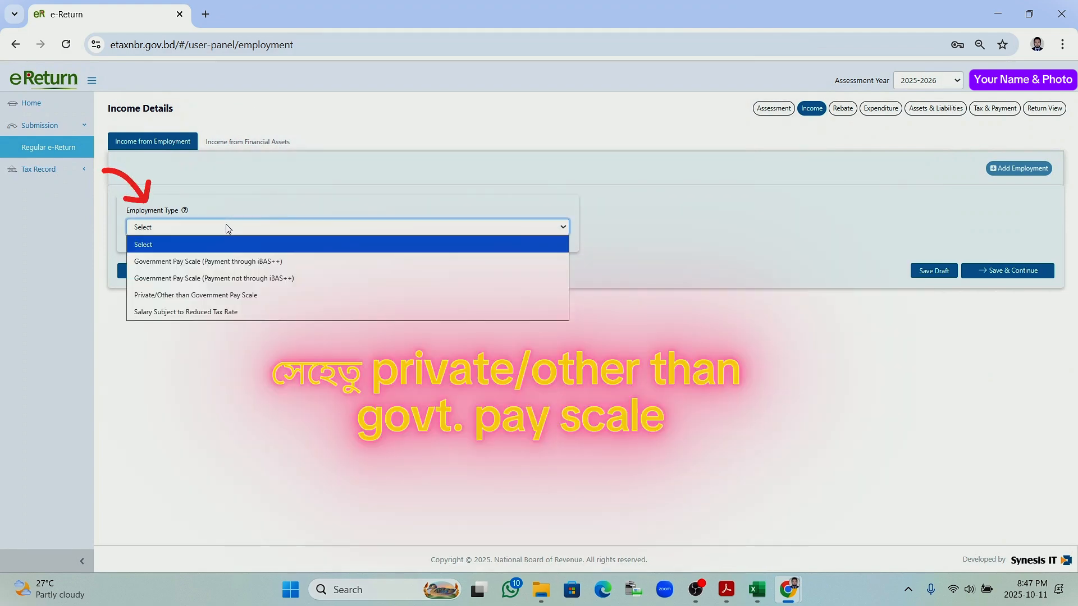
left_click(216, 295)
left_click(174, 268)
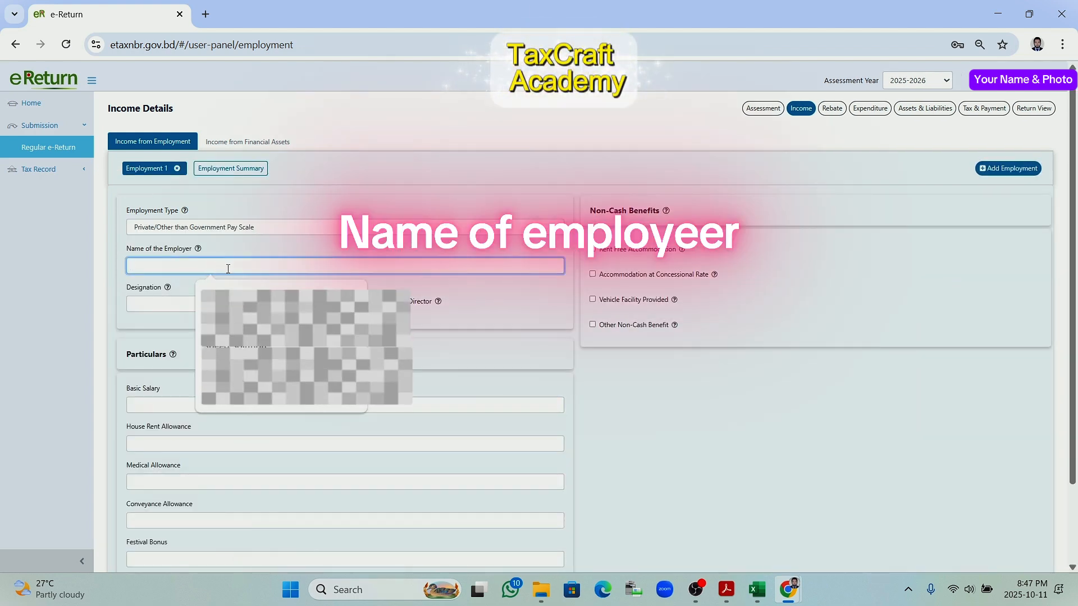
type("Company X")
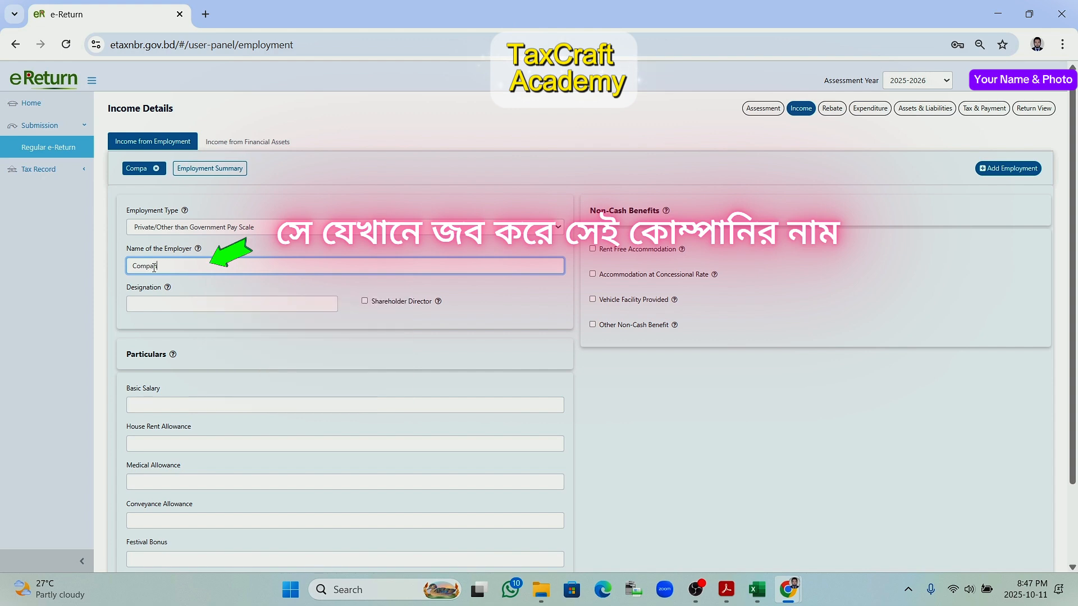
left_click(167, 311)
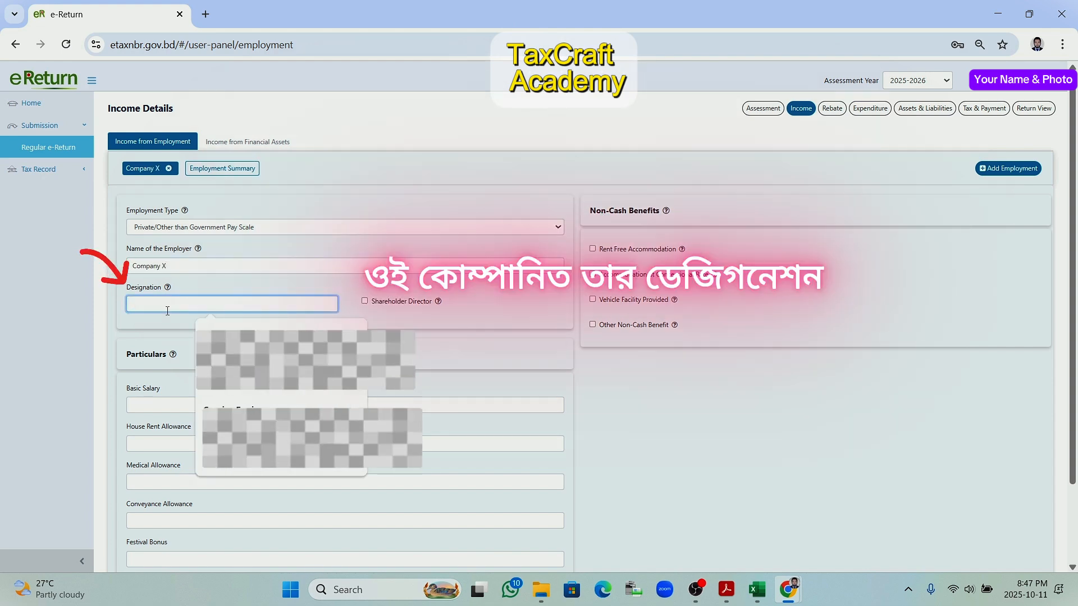
type("Manager")
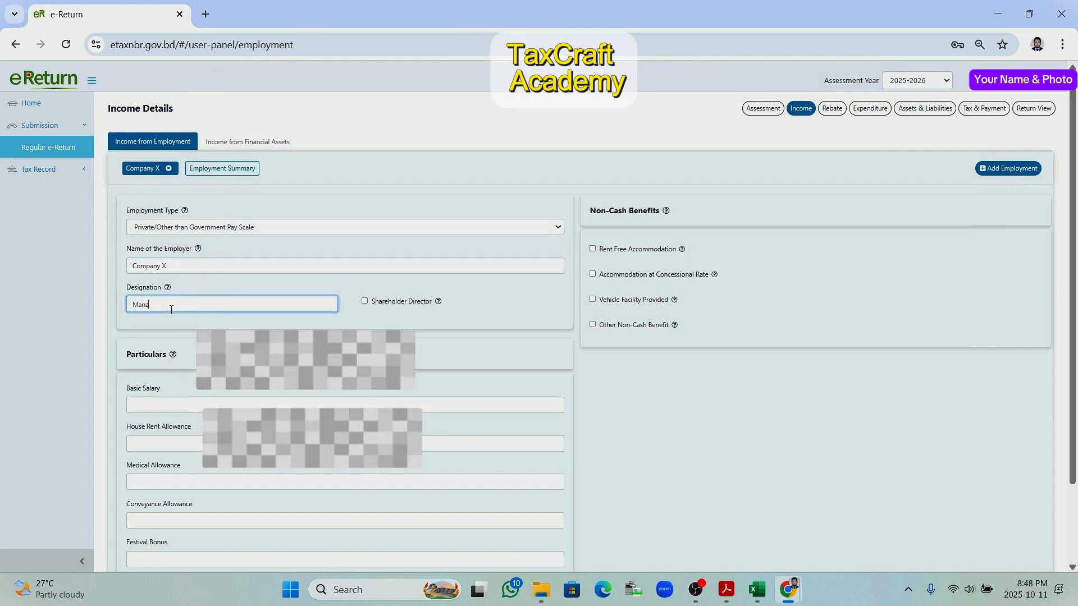
- Enter basic salary 10,33,200, house rent allowance 5,16,600, medical allowance 1,47,600, conveyance allowance 1,47,600 and festival bonus 1,53,750
left_click(167, 405)
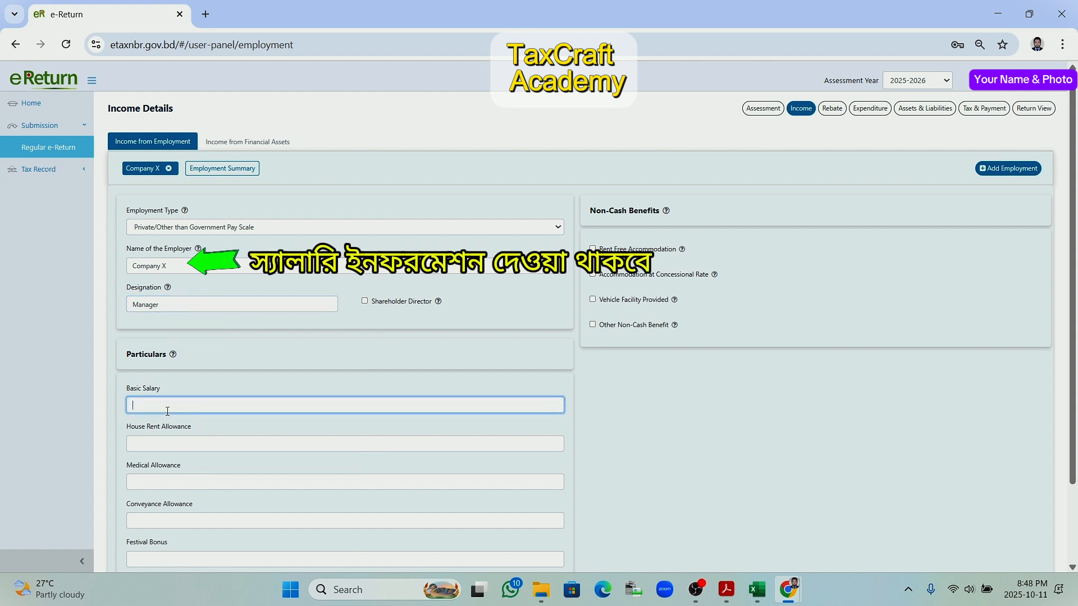
scroll(167, 411, "down", 2)
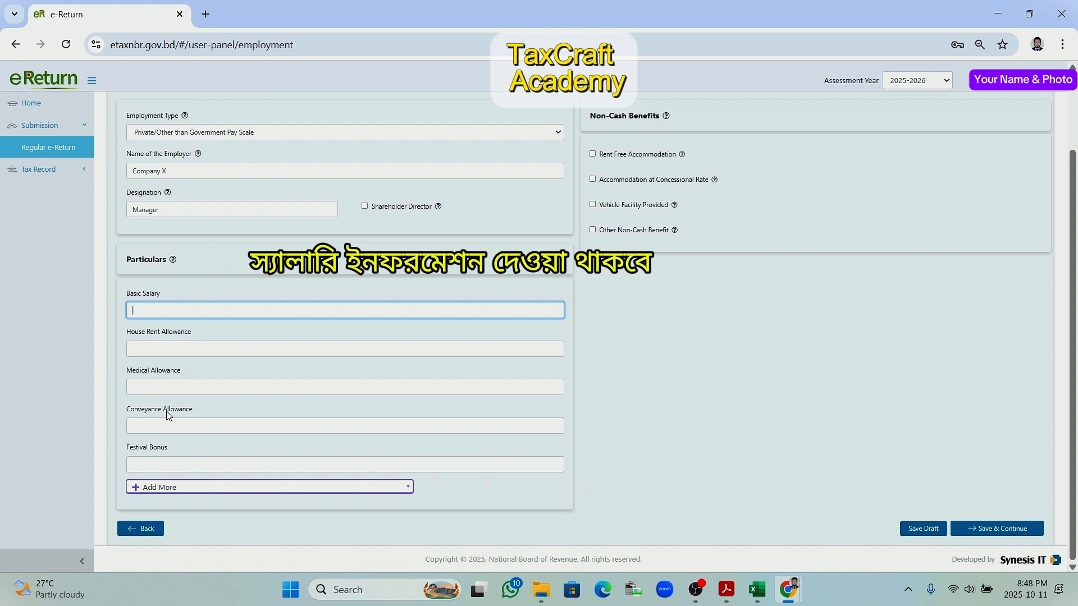
type("1033200")
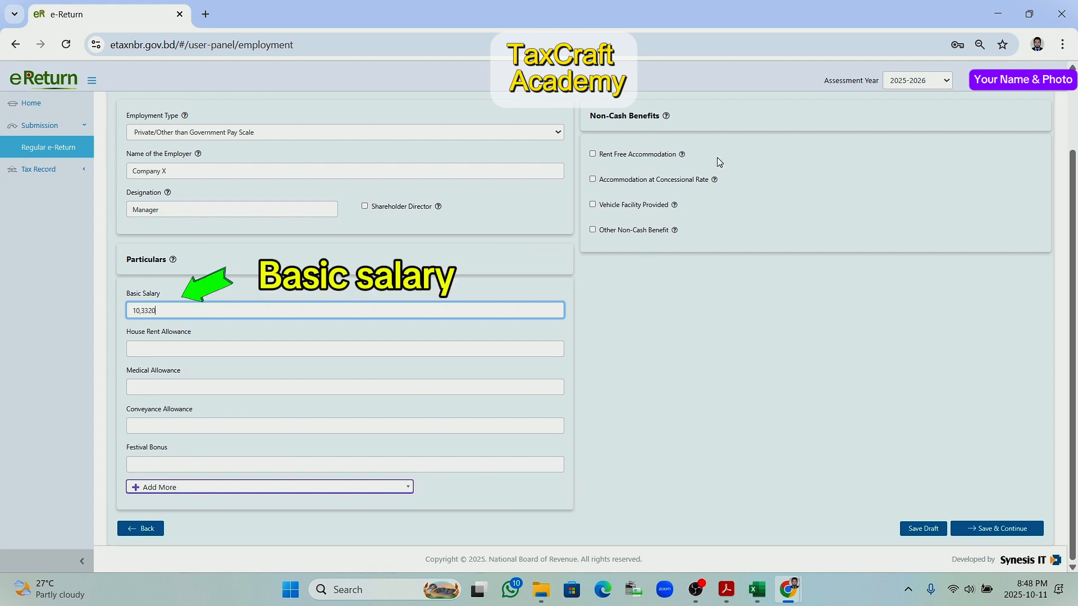
left_click(298, 348)
type("516600")
left_click(225, 386)
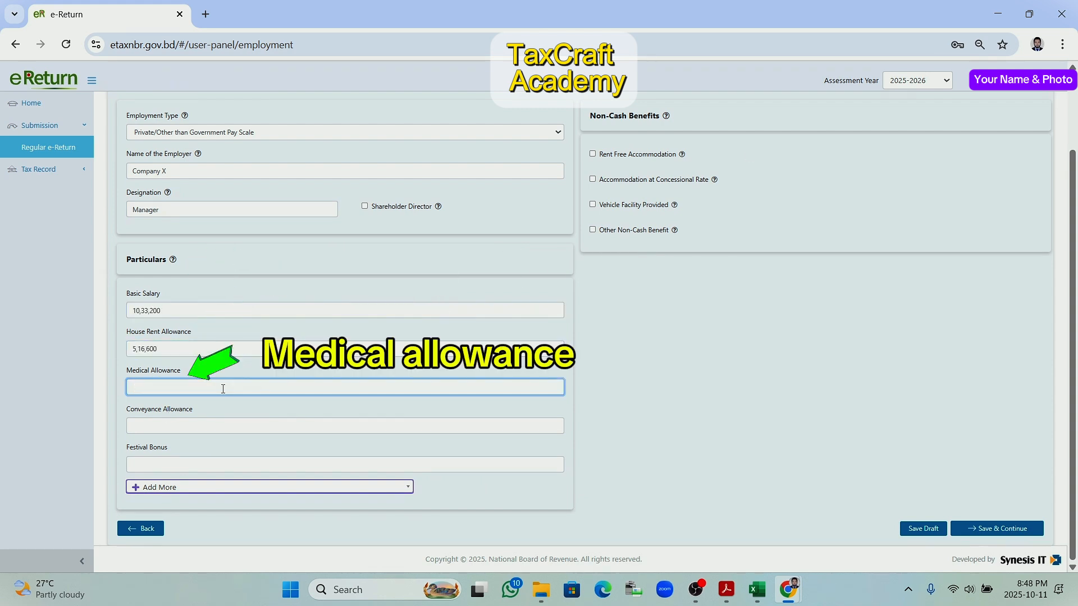
type("147600")
left_click(170, 427)
type("147600")
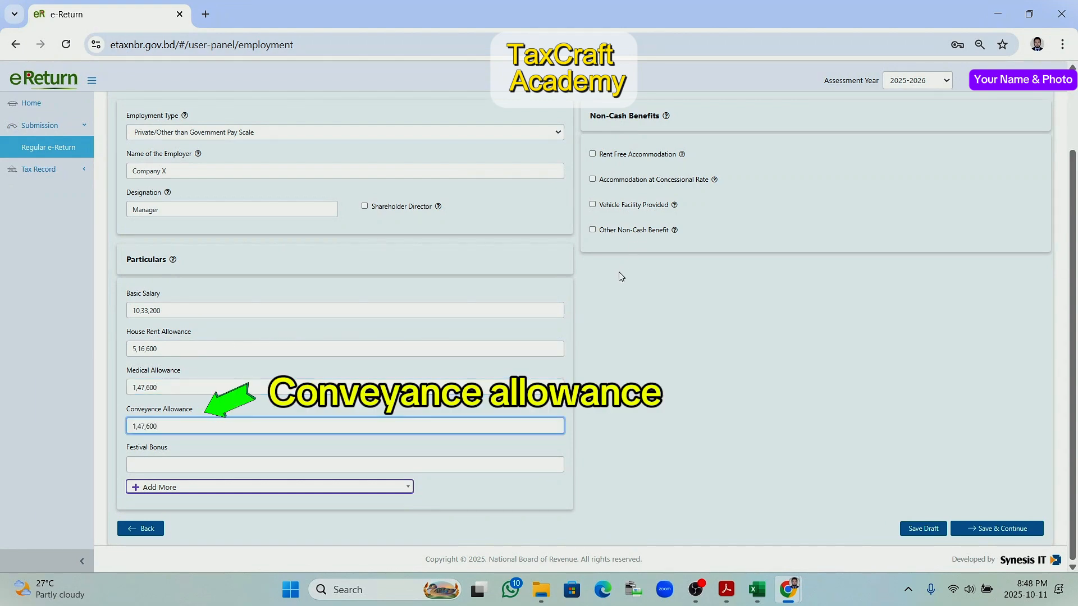
key("Tab")
type("153750")
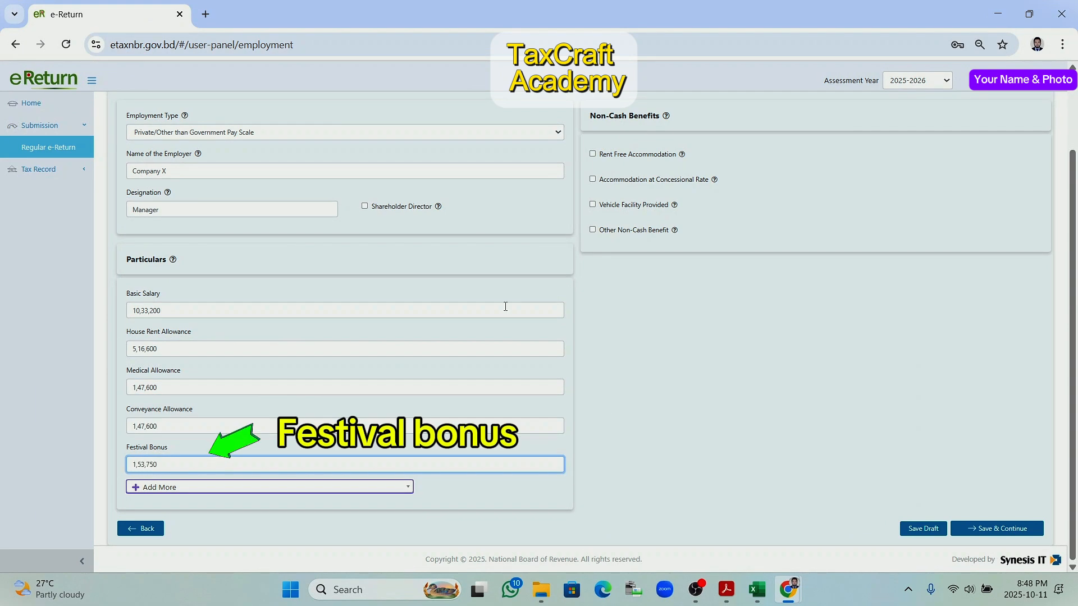
- Leave all non-cash benefits unselected, save the employment income and continue to the financial assets income
left_click(589, 160)
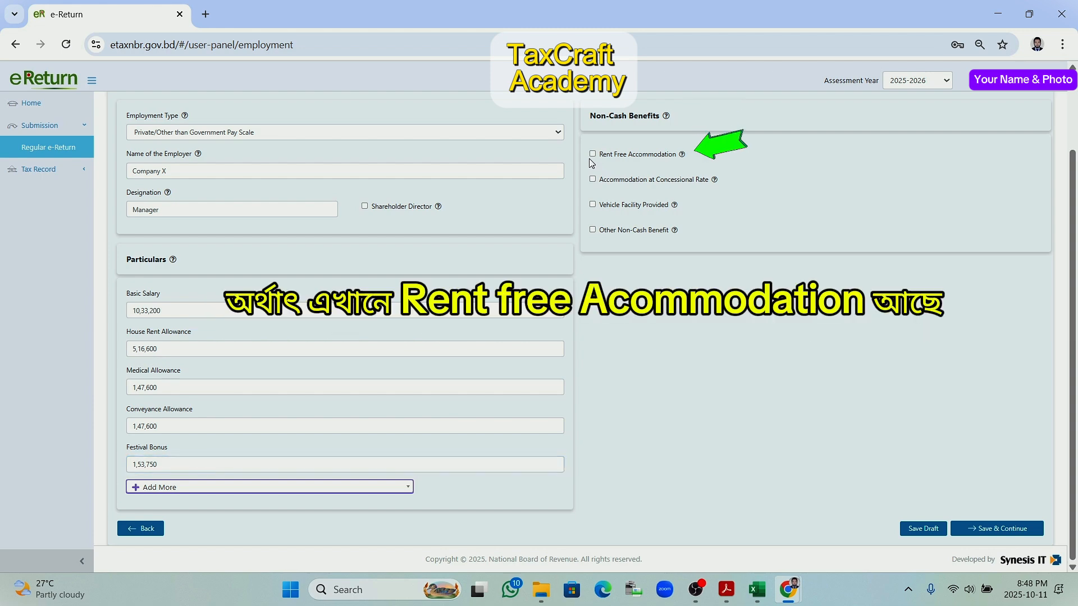
left_click_drag(597, 160, 631, 164)
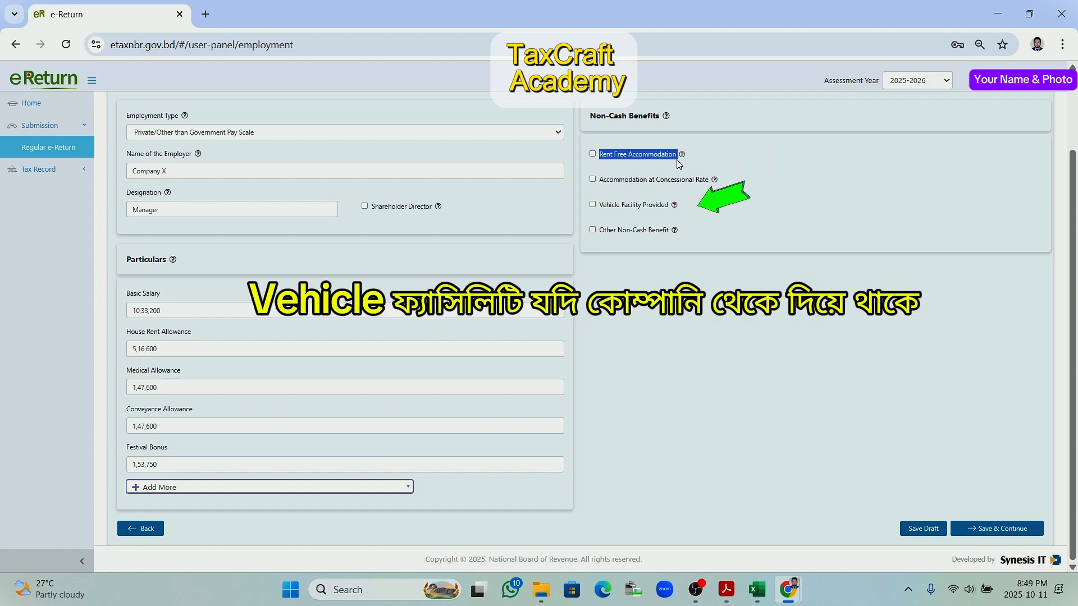
left_click(590, 186)
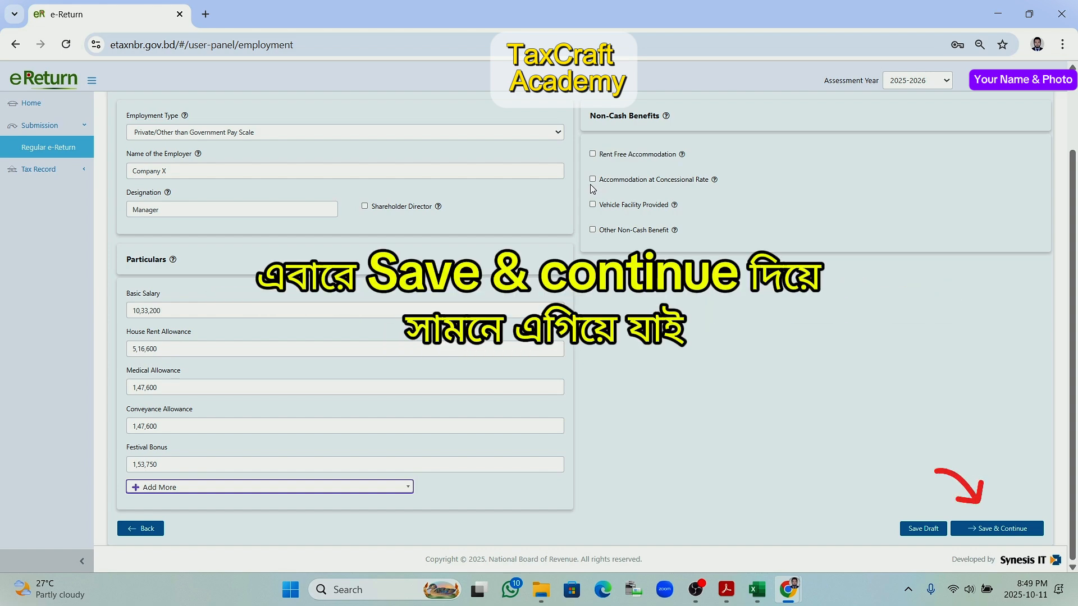
left_click(980, 528)
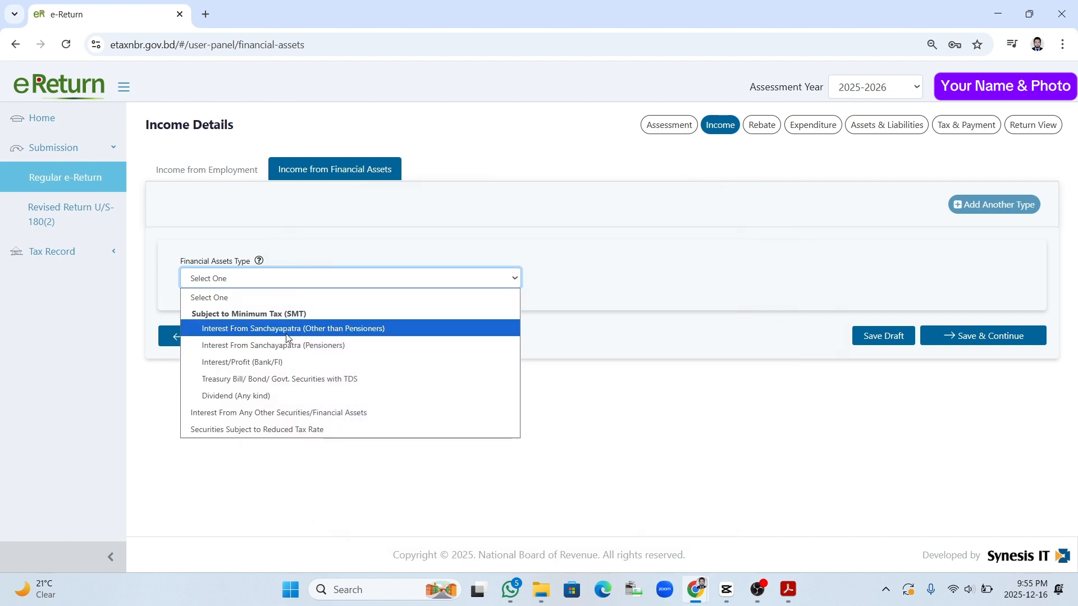
- Choose Interest From Sanchayapatra (Other than Pensioners) and enter the first certificate's registration number from the PDF document
left_click(287, 336)
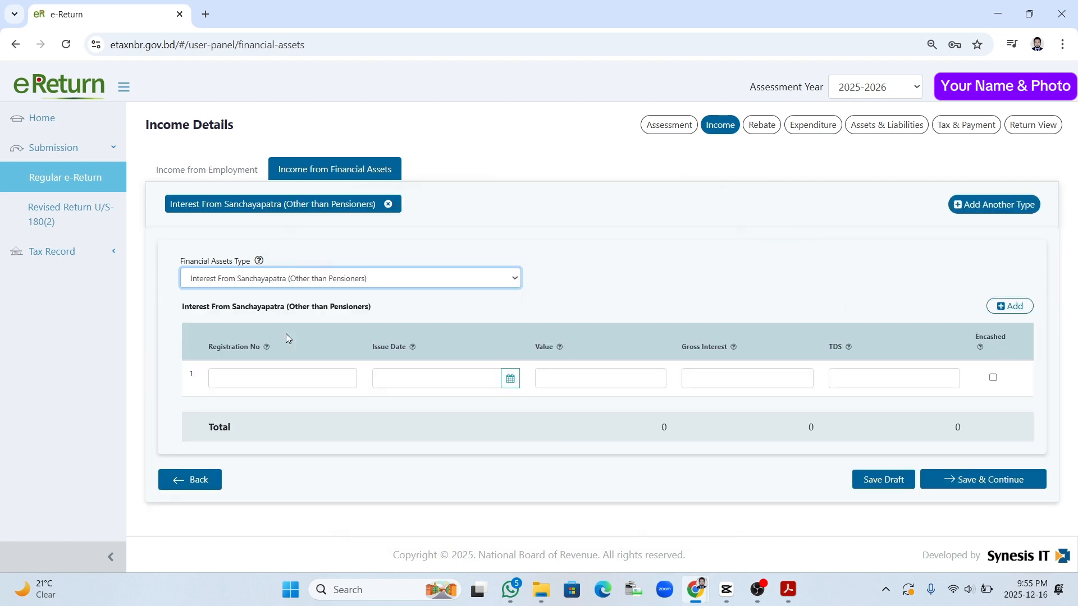
left_click(300, 375)
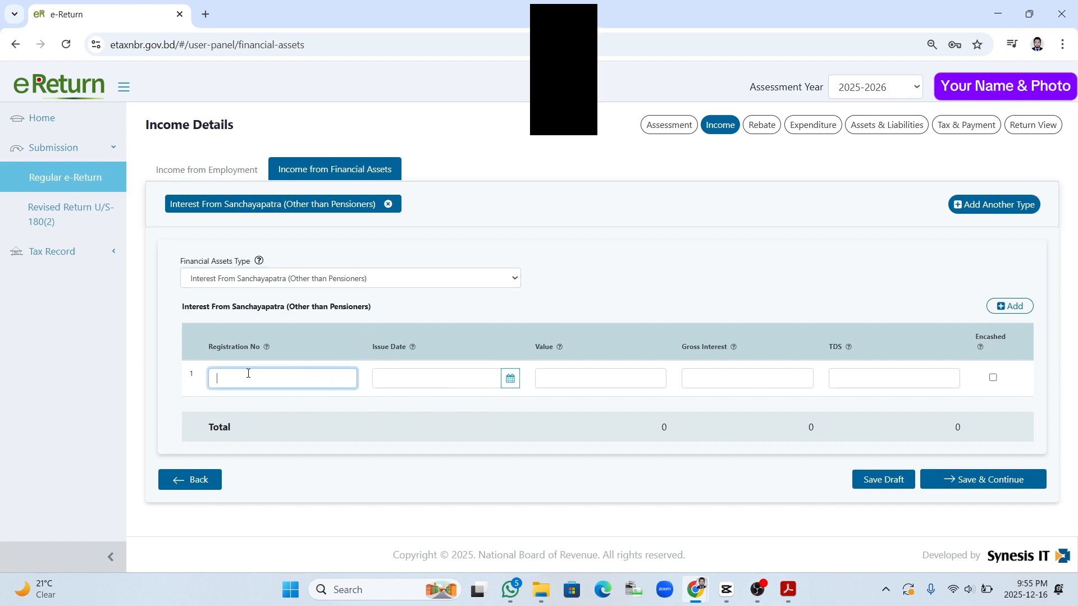
key("alt+Tab")
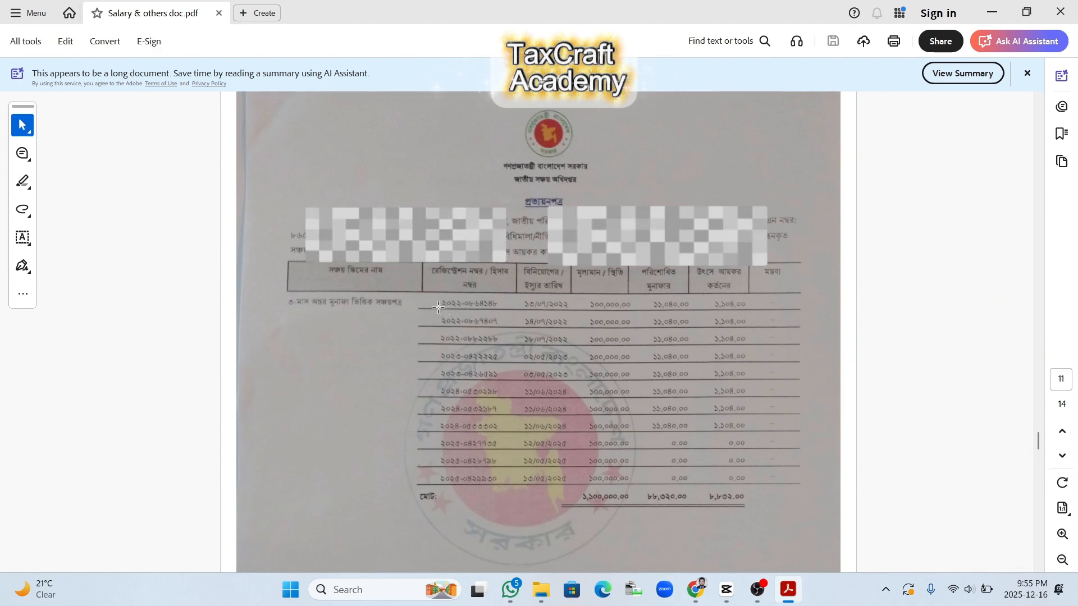
key("alt+Tab")
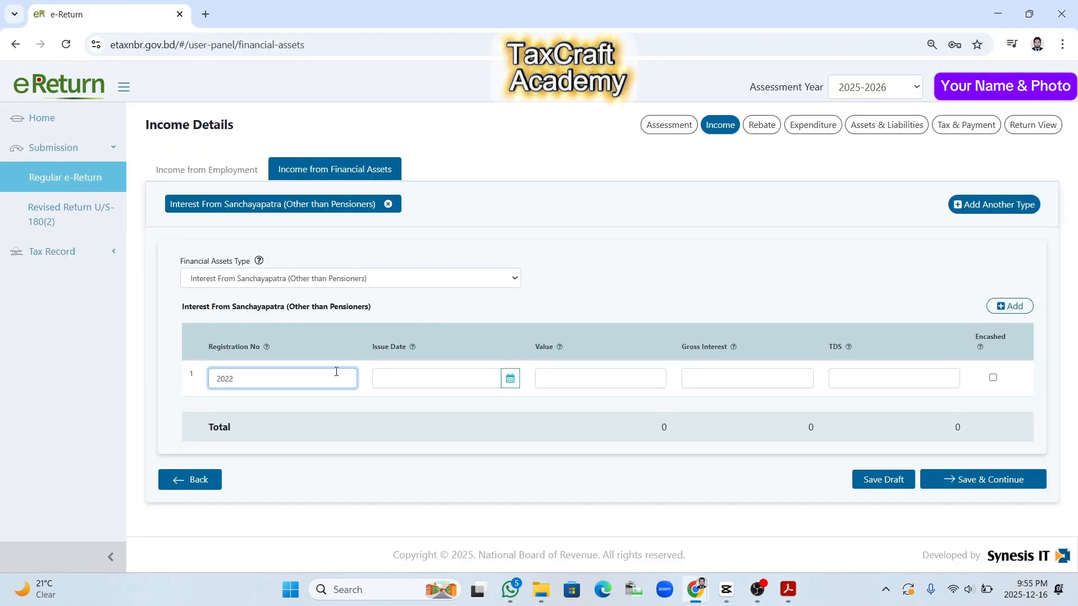
- Set the first savings certificate's issue date to 13-07-2022 and its value to 1,00,000
left_click(510, 379)
left_click(382, 487)
left_click(373, 520)
left_click(435, 504)
left_click(600, 378)
type("1")
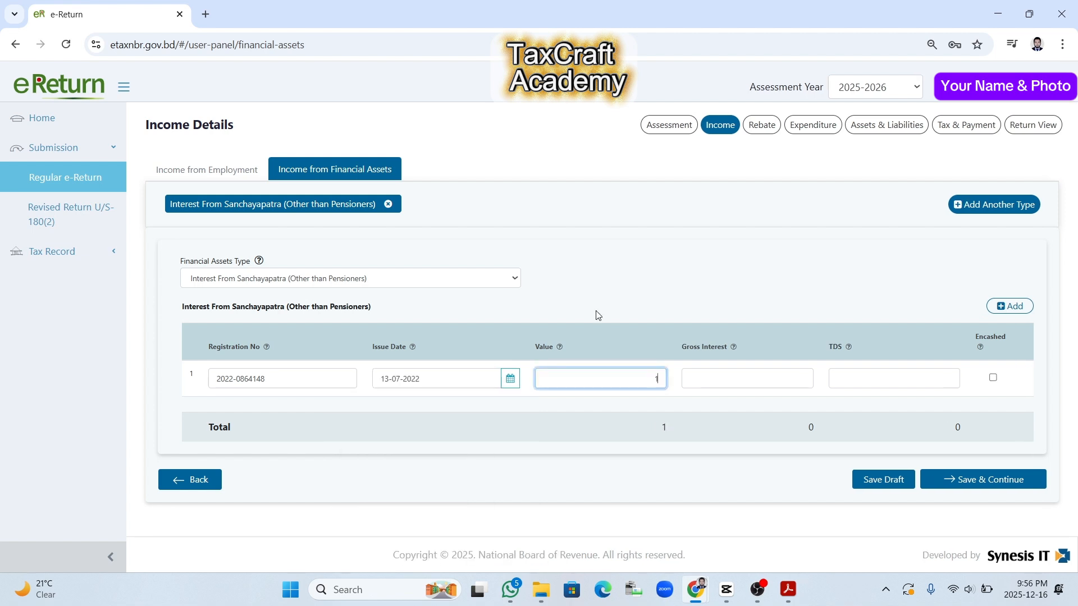
type(",00,000")
- Enter gross interest 11,040 and TDS 1,104 for the first savings certificate
left_click(716, 376)
type("11040")
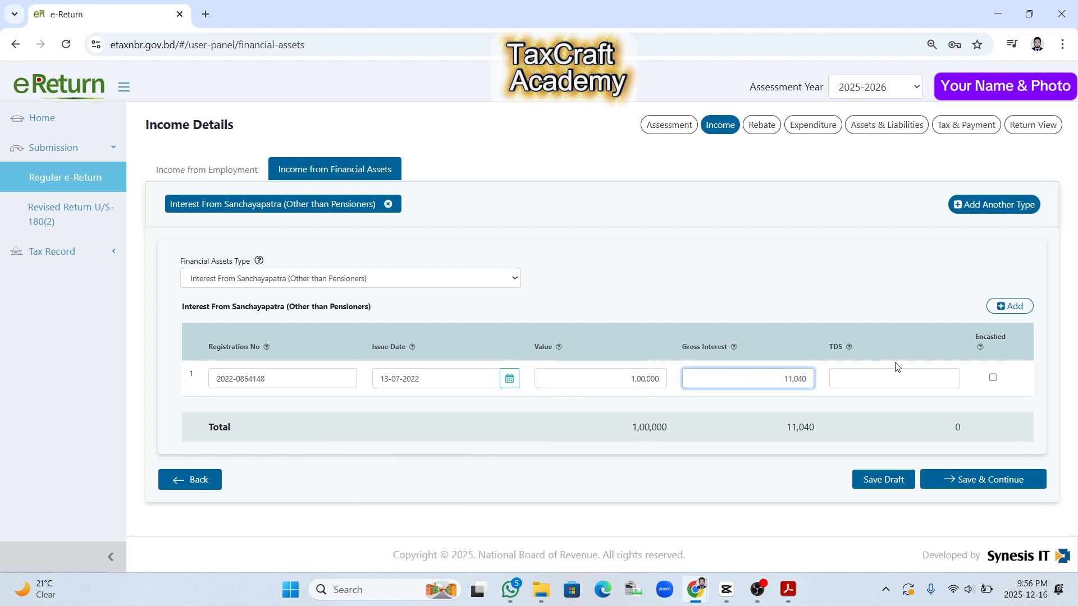
left_click(897, 378)
type("1,1")
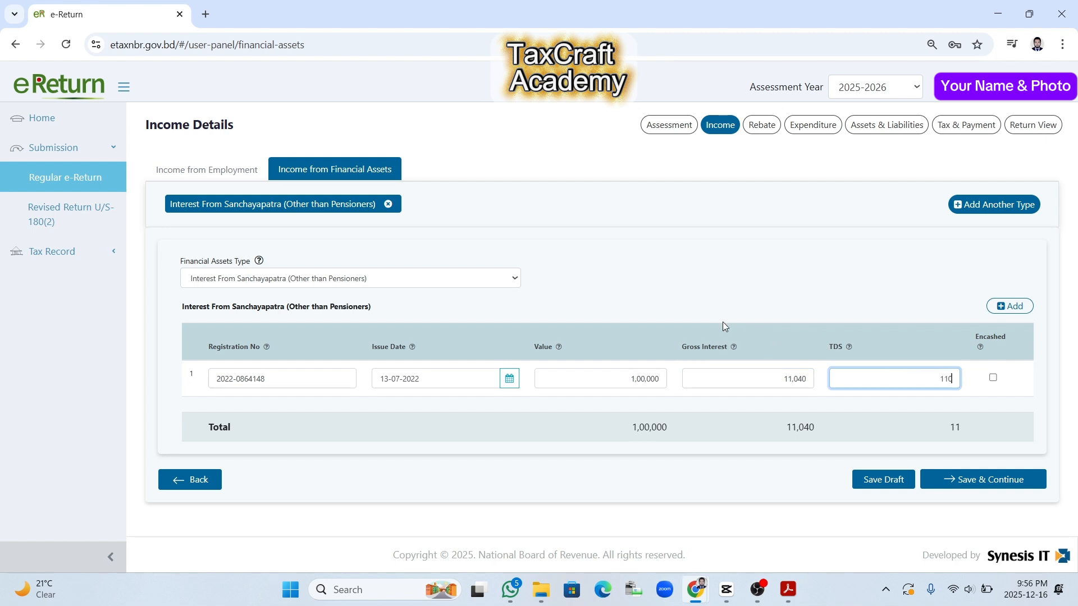
type("04")
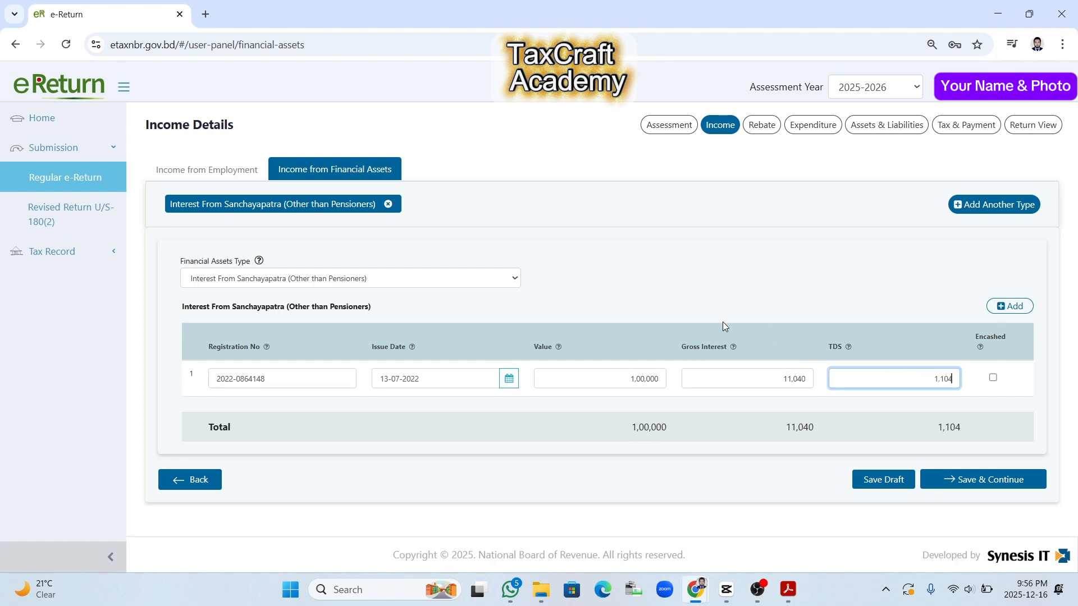
- Add the second savings certificate with its registration number, issue date 14-07-2022, value 1,00,000, gross interest 11,040 and TDS 1,104
left_click(1010, 306)
left_click(279, 418)
left_click(427, 417)
left_click(361, 524)
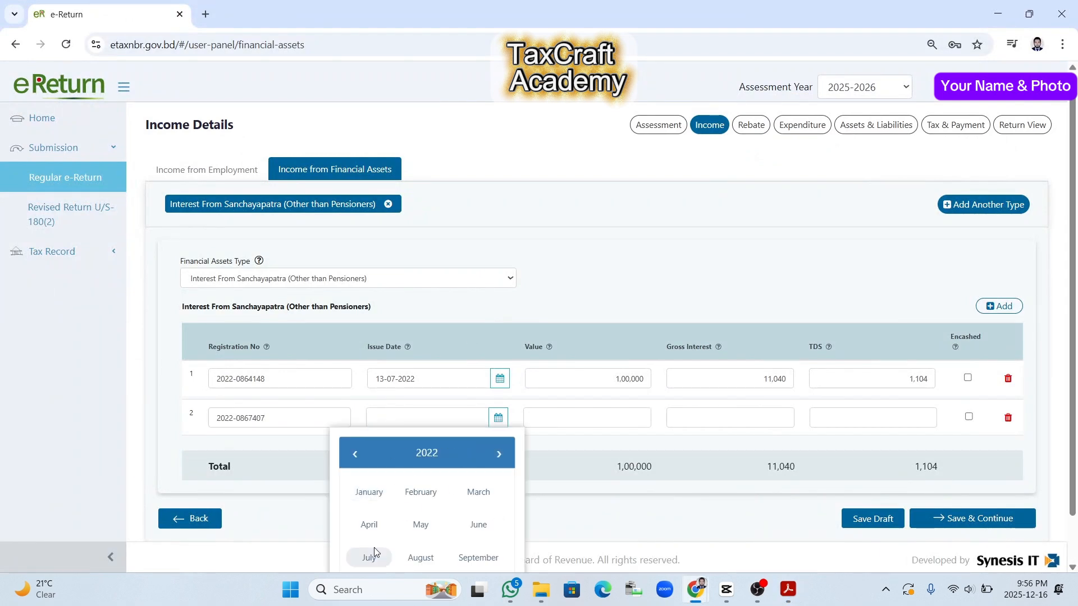
left_click(374, 554)
type("100000110401104")
- Add the third savings certificate with its registration number, issue date 18-07-2022, value 1,00,000, gross interest 11,040 and TDS 1,104
left_click(999, 306)
left_click(630, 411)
type("100")
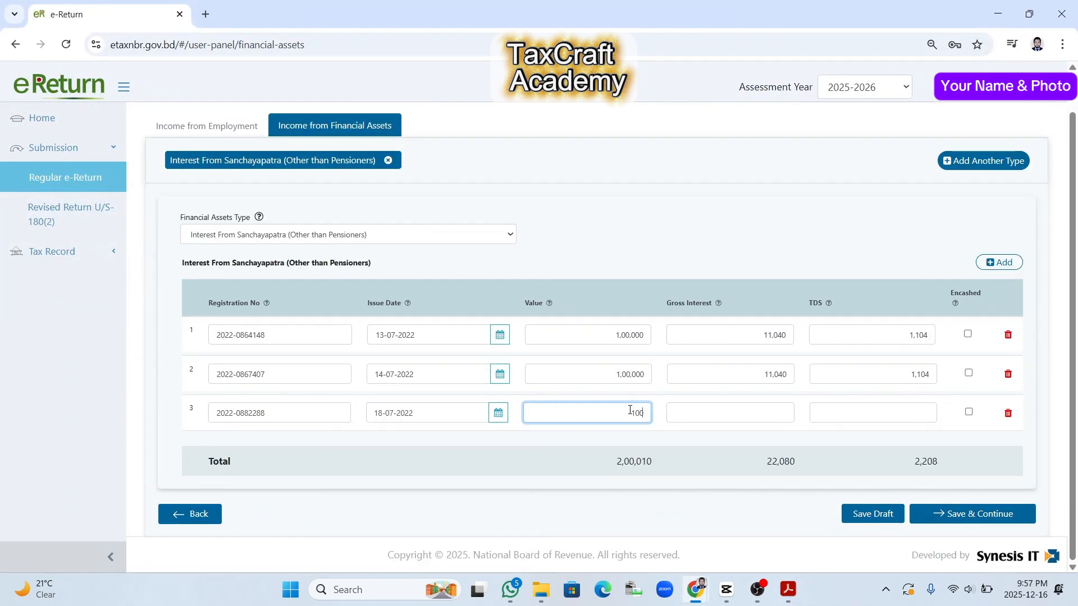
type("000110401104")
- Add certificates four to eleven with their registration numbers and issue dates, each with value 1,00,000, gross interest 11,040 and TDS 1,104, and save a draft
left_click(999, 262)
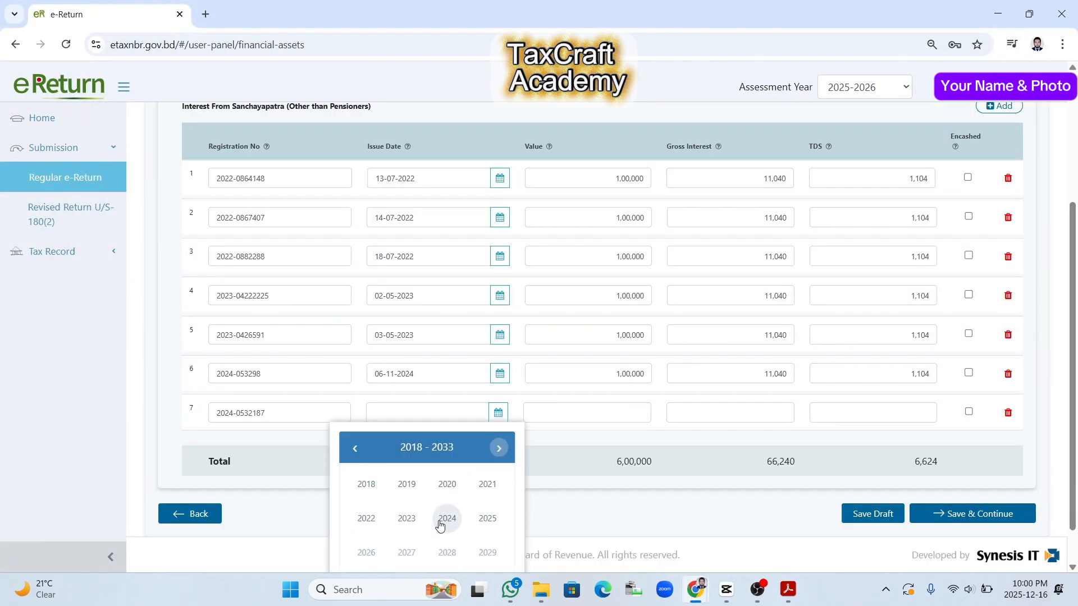
left_click(440, 544)
left_click(624, 411)
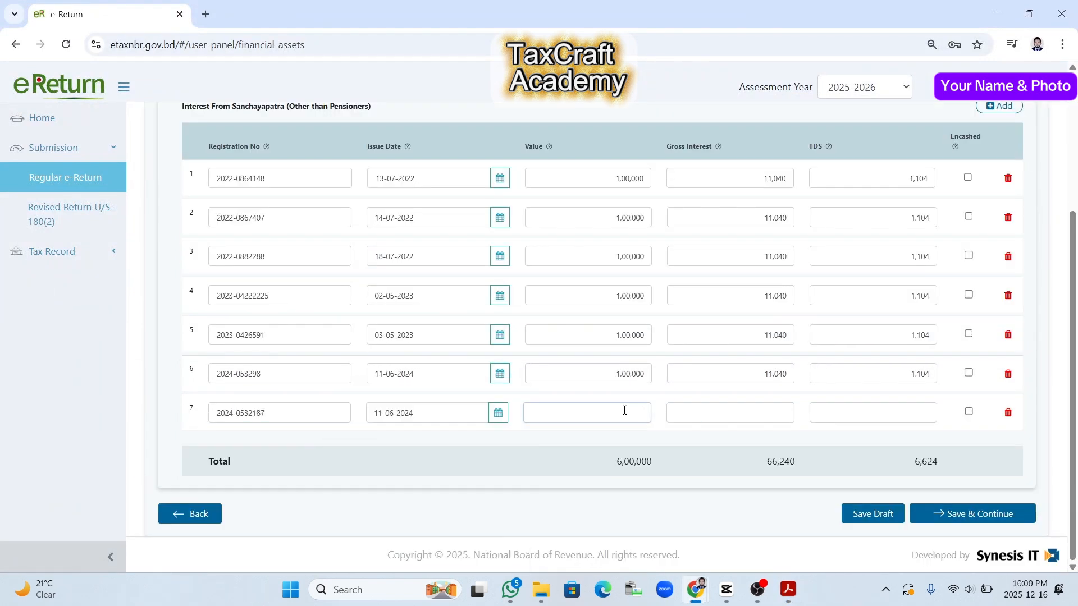
type("100000")
key("Tab")
type("11040")
key("Tab")
type("1104")
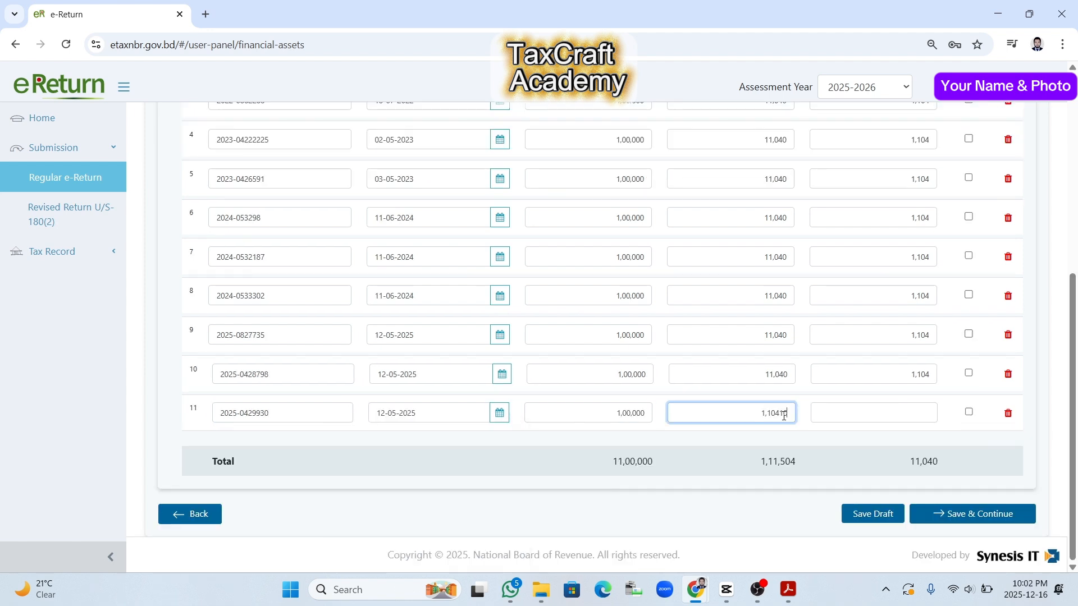
key("Tab")
type("1104")
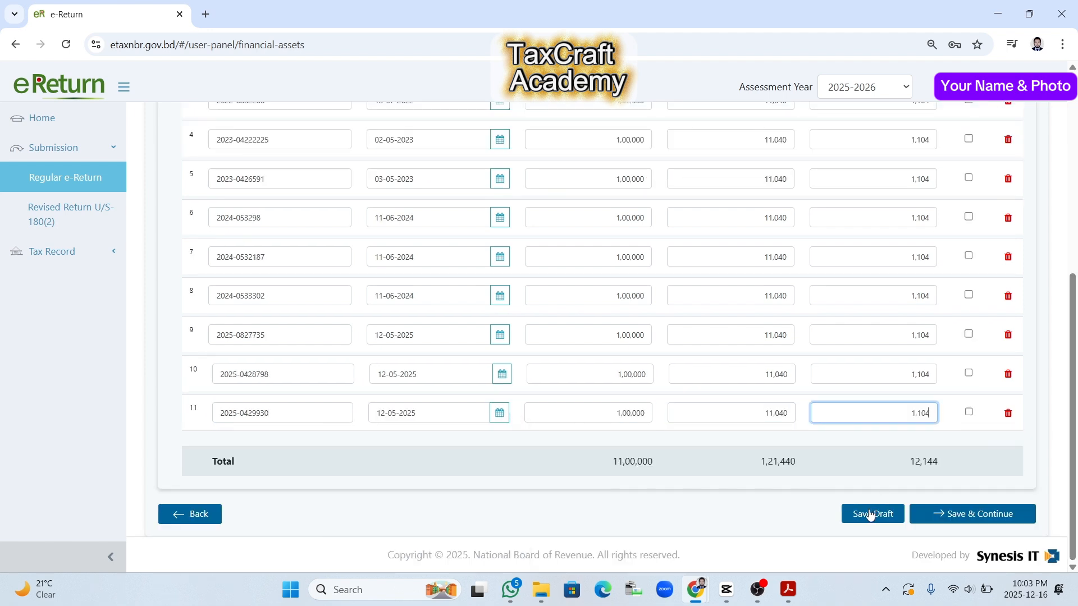
left_click(870, 514)
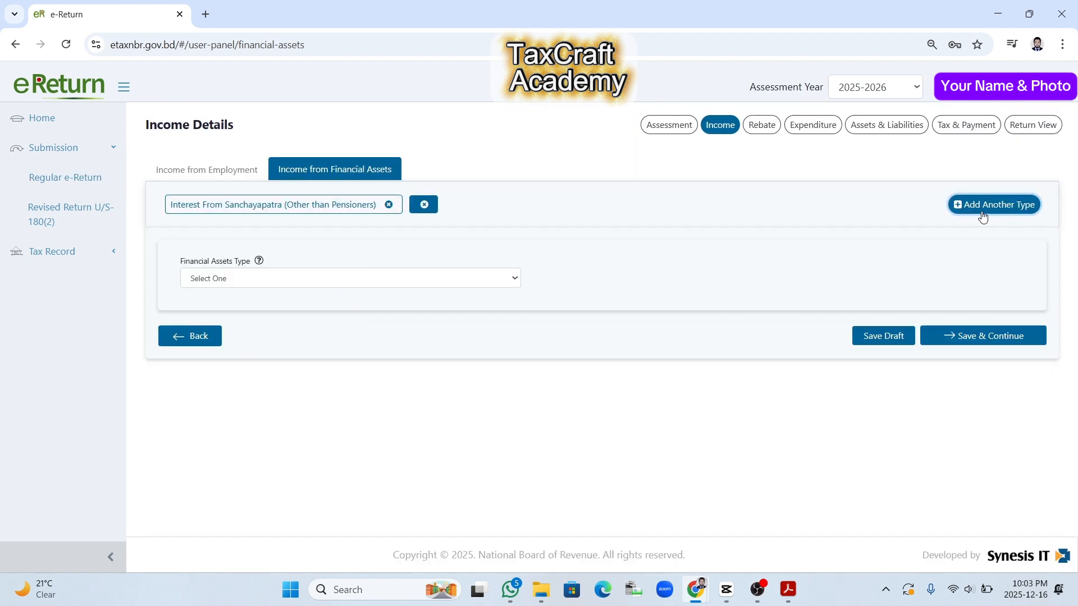
- Set the additional financial asset type to Interest/Profit (Bank/FI) and choose Eastern Bank PLC with account type FDR/ Term Deposit
left_click(398, 284)
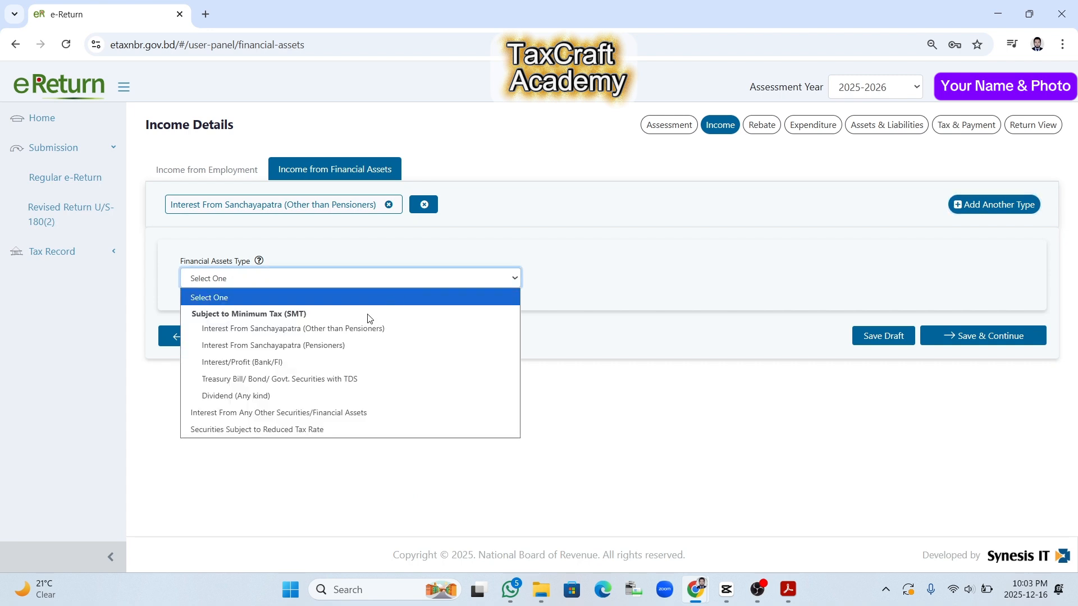
left_click(307, 362)
left_click(222, 401)
type("ex")
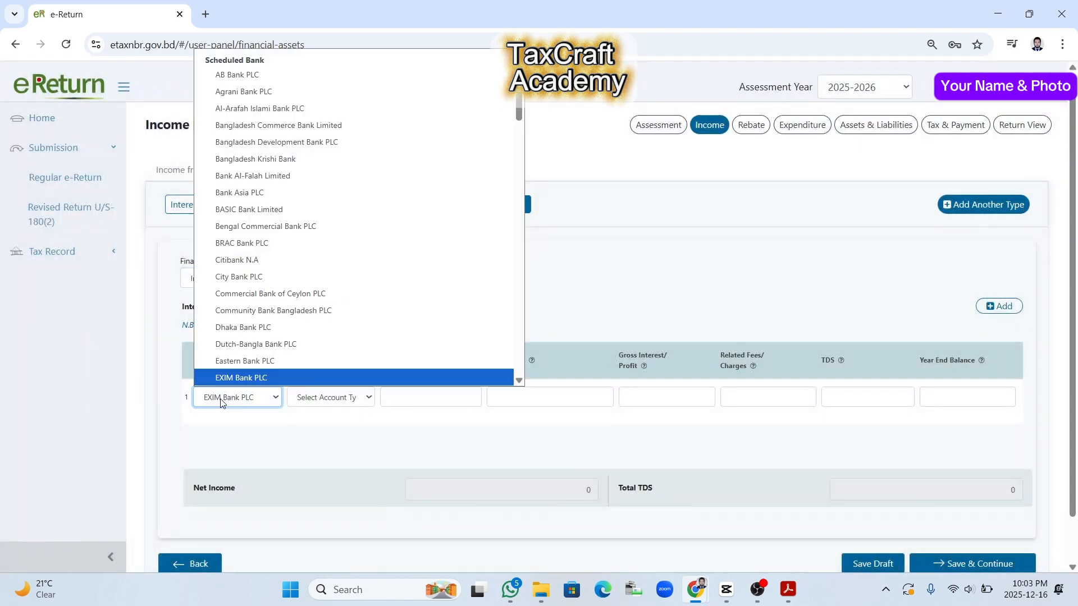
left_click(233, 362)
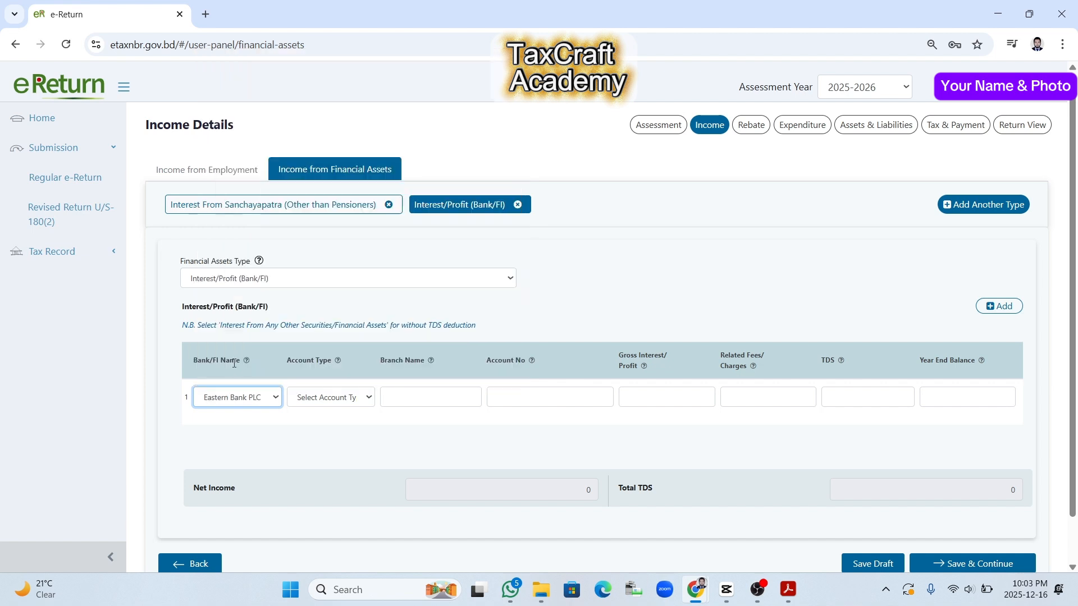
left_click(314, 399)
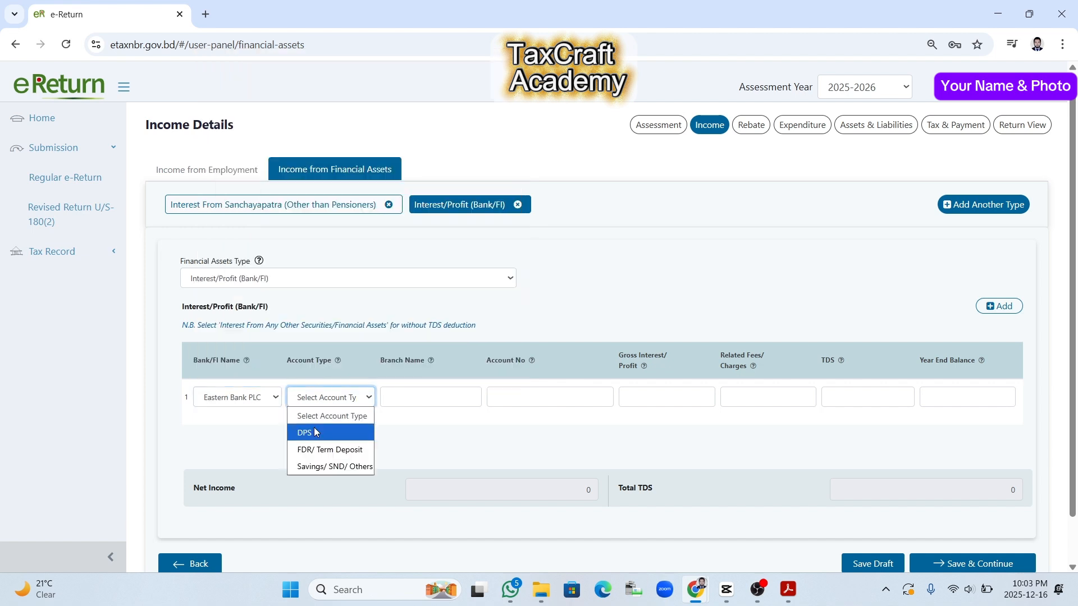
left_click(316, 448)
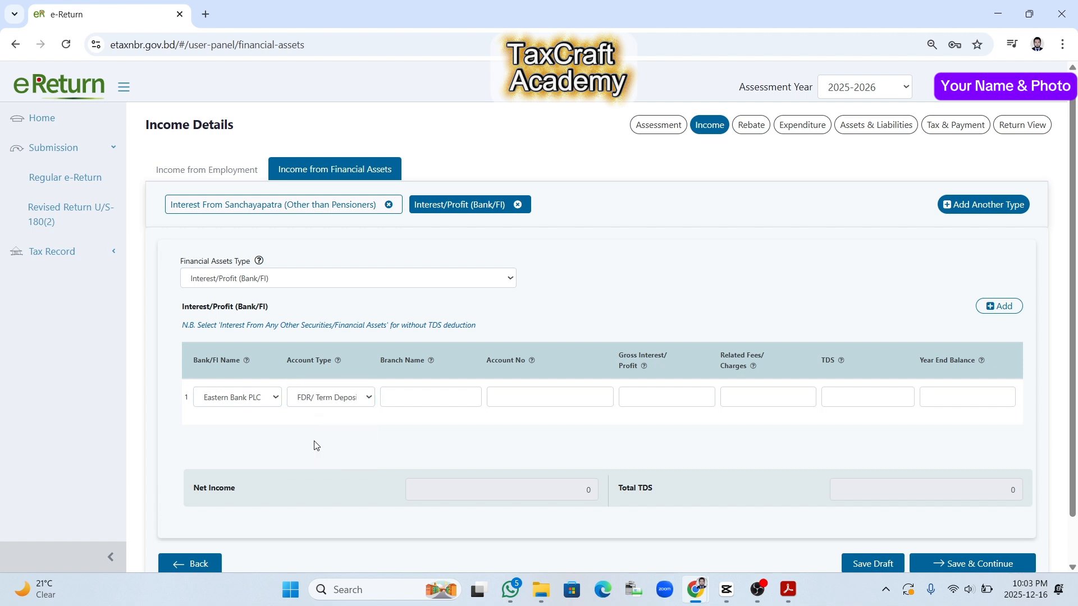
- Enter the branch name Uttra, the account number and gross interest 89,250 for the term deposit
left_click(413, 397)
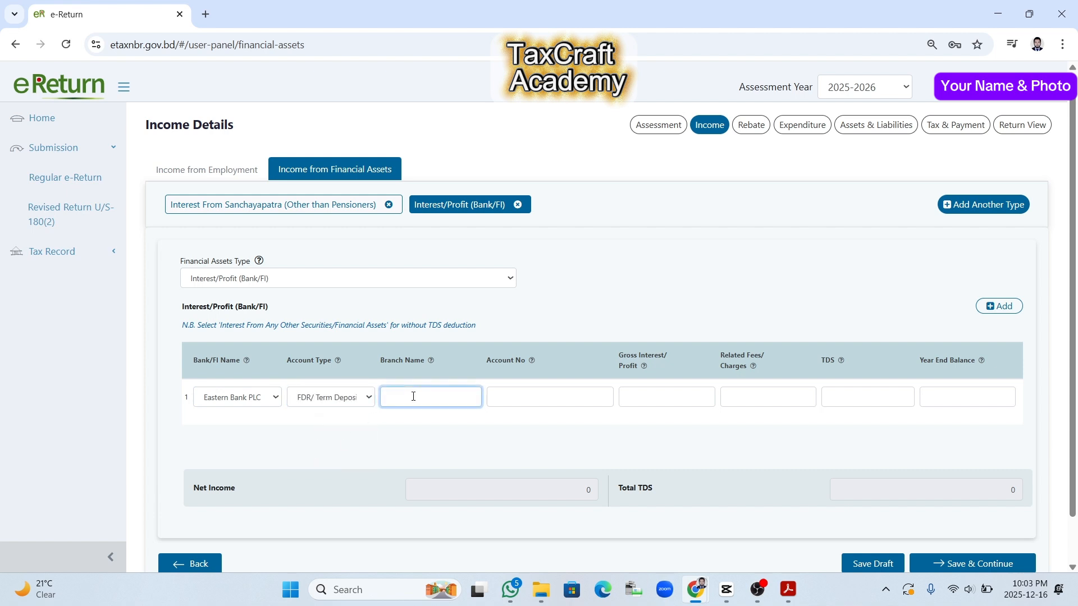
type("11")
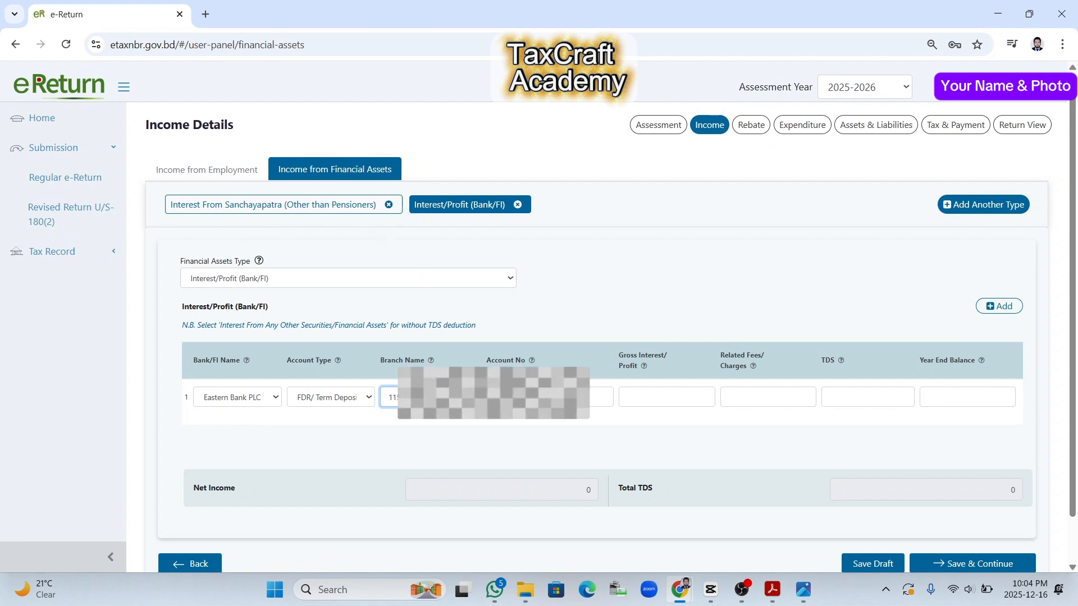
left_click_drag(452, 397, 341, 385)
key("BackSpace")
key("Tab")
key("shift+Tab")
type("Utt")
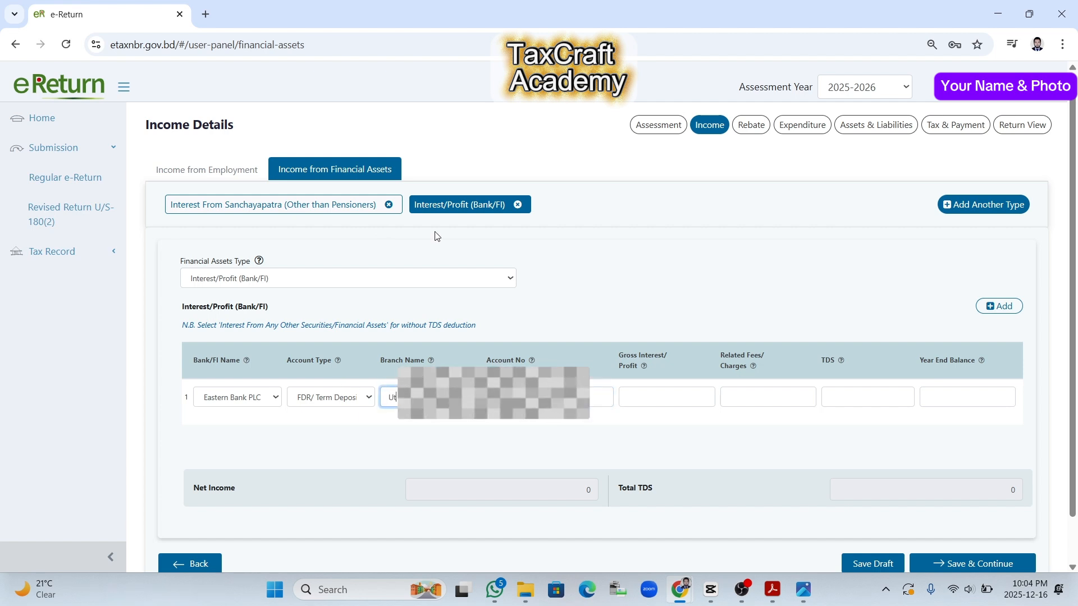
key("Tab")
key("Tab")
type("8925")
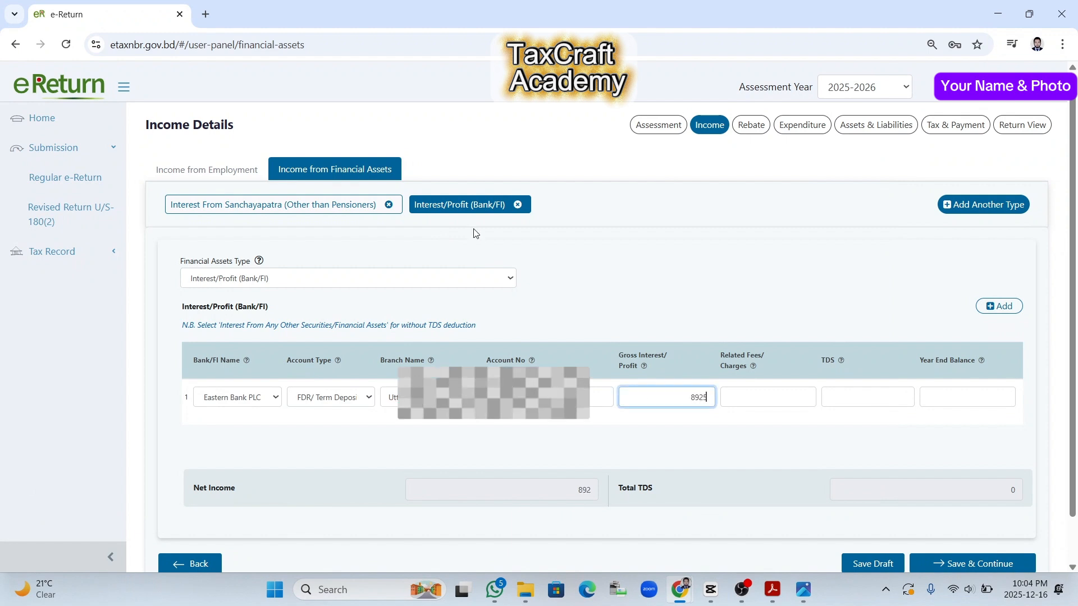
- Set the term deposit's related fees to 0, TDS to 8,925 and year end balance to 10,00,000
left_click(747, 400)
type("0")
left_click(904, 397)
type("8925")
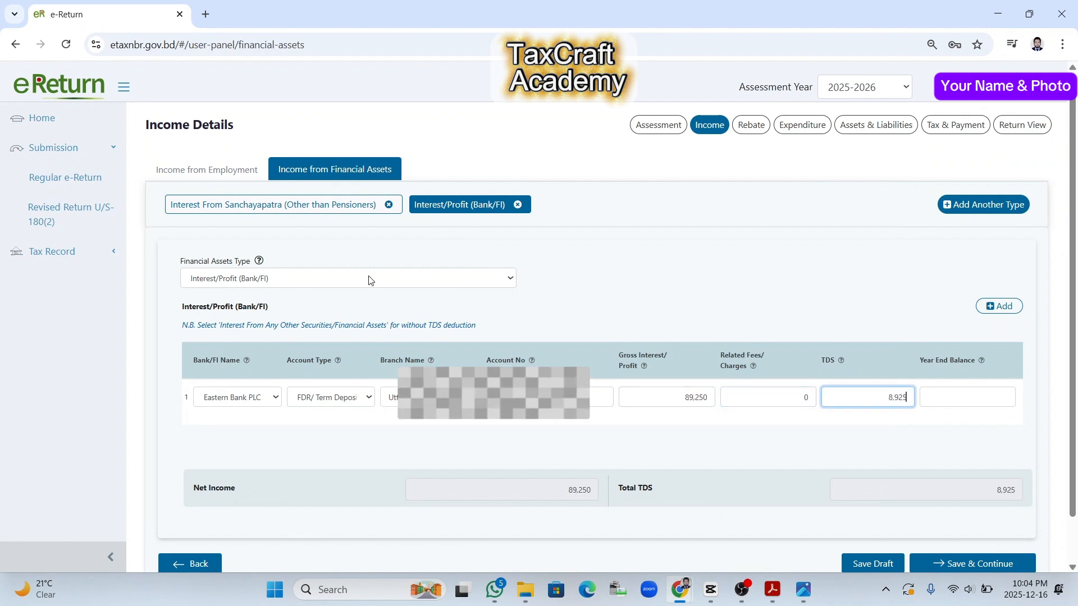
left_click(958, 404)
type("1")
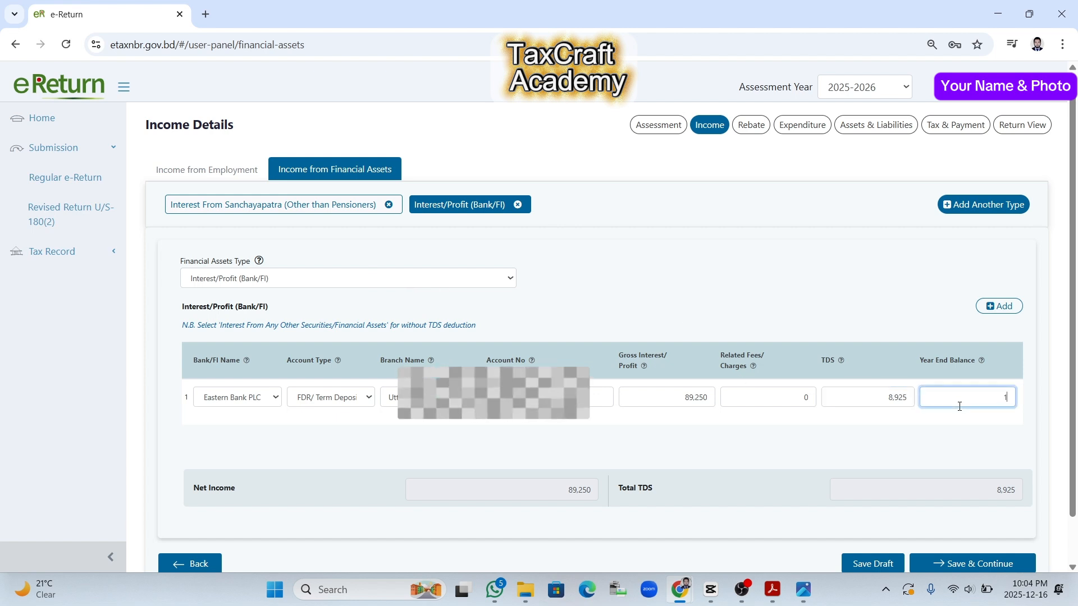
type("0,00,00")
- Add a second bank account at Eastern Bank PLC with account type Savings/ SND/ Others and branch name Banani
left_click(999, 306)
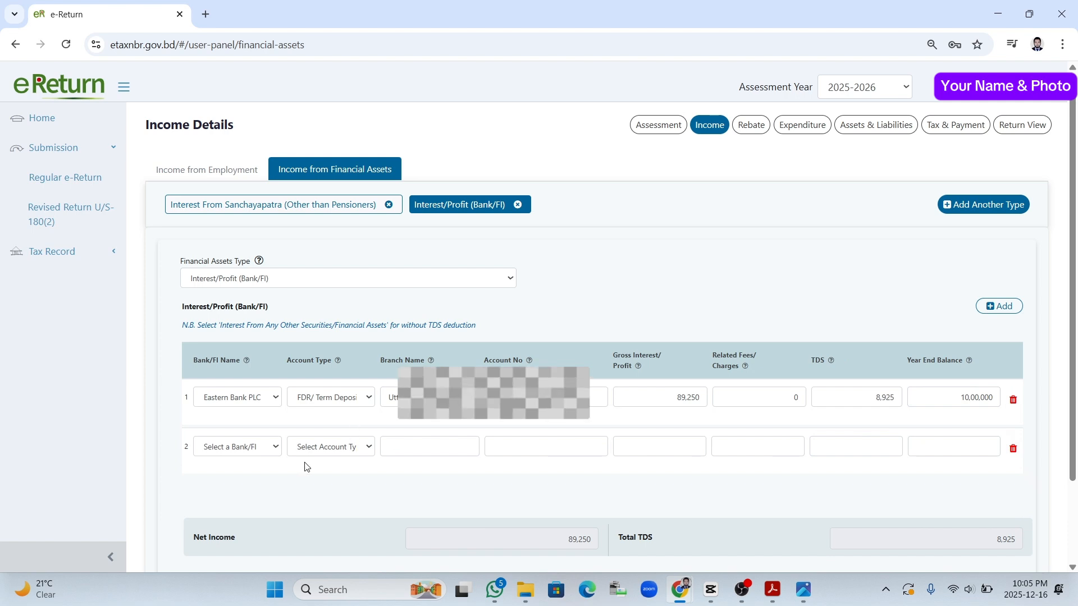
left_click(239, 446)
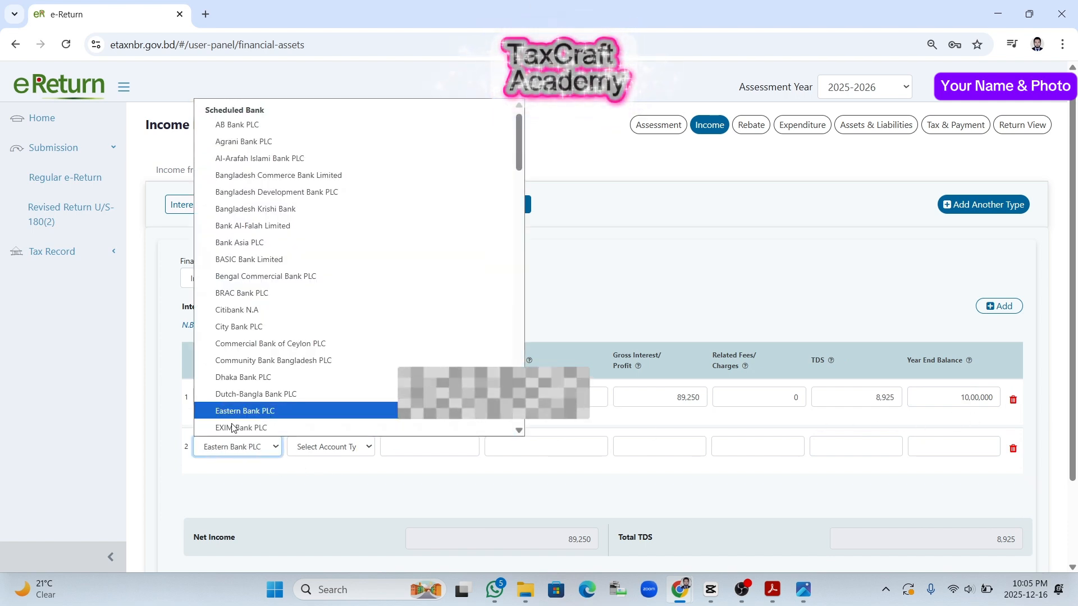
left_click(230, 415)
left_click(311, 447)
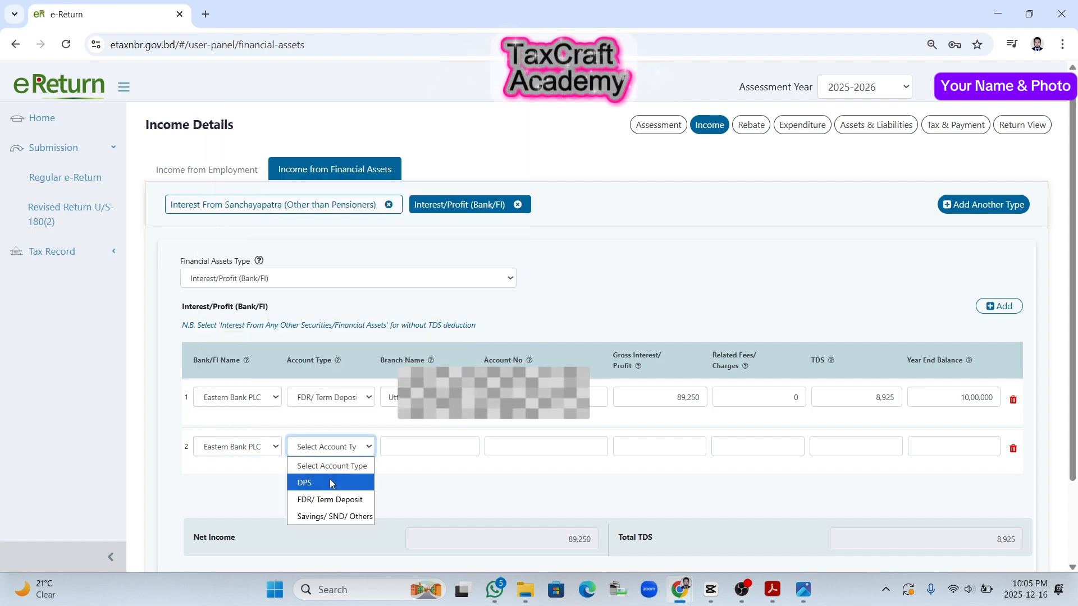
left_click(333, 517)
left_click(418, 443)
type("Ba")
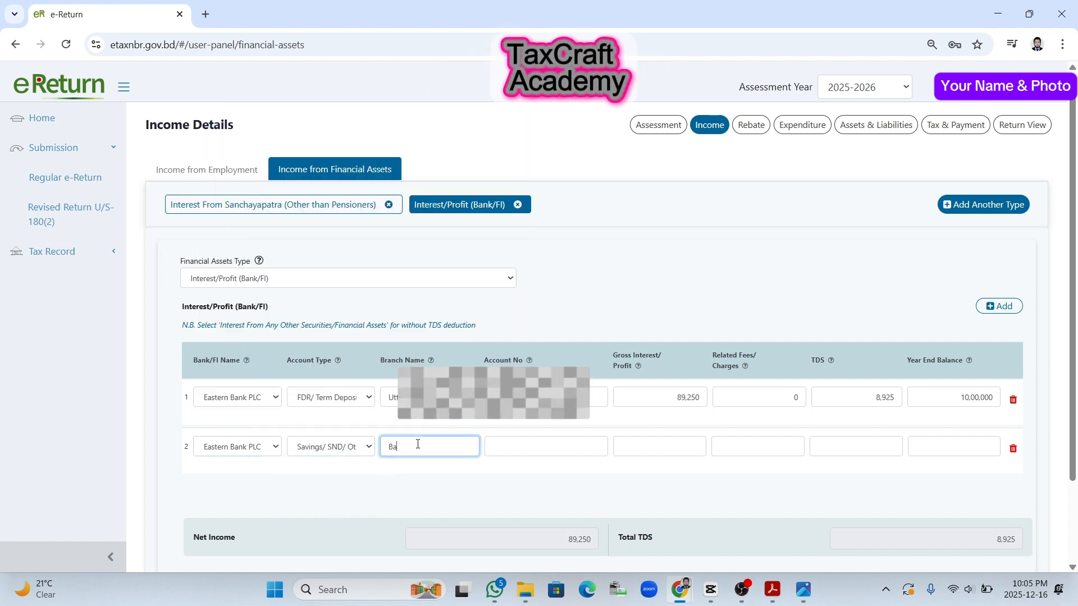
type("nani")
- Enter the savings account's number, gross interest 4,259 and related fees 0
left_click(548, 447)
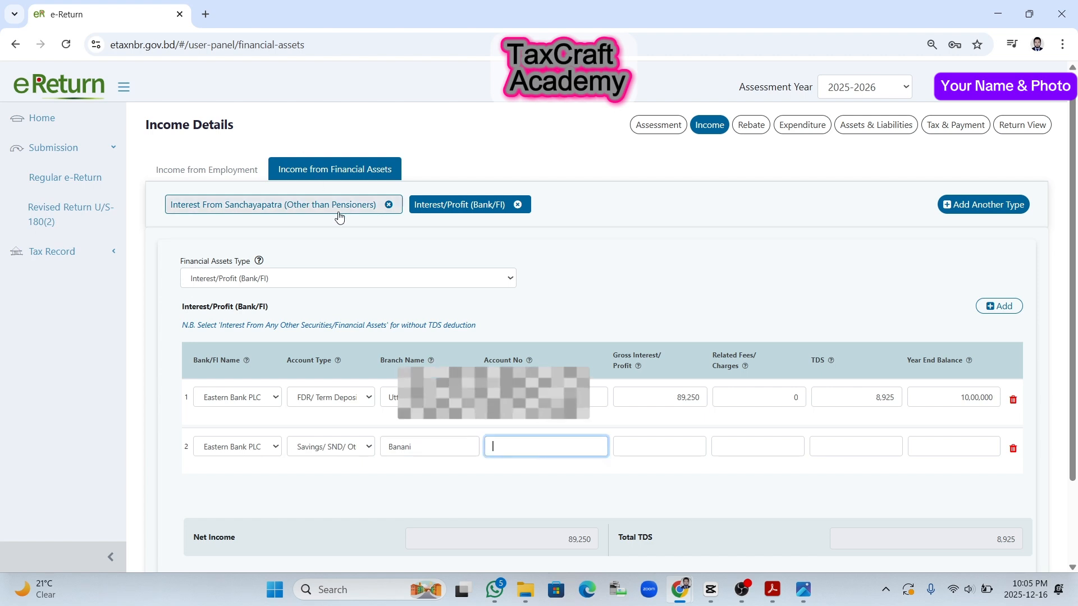
key("Tab")
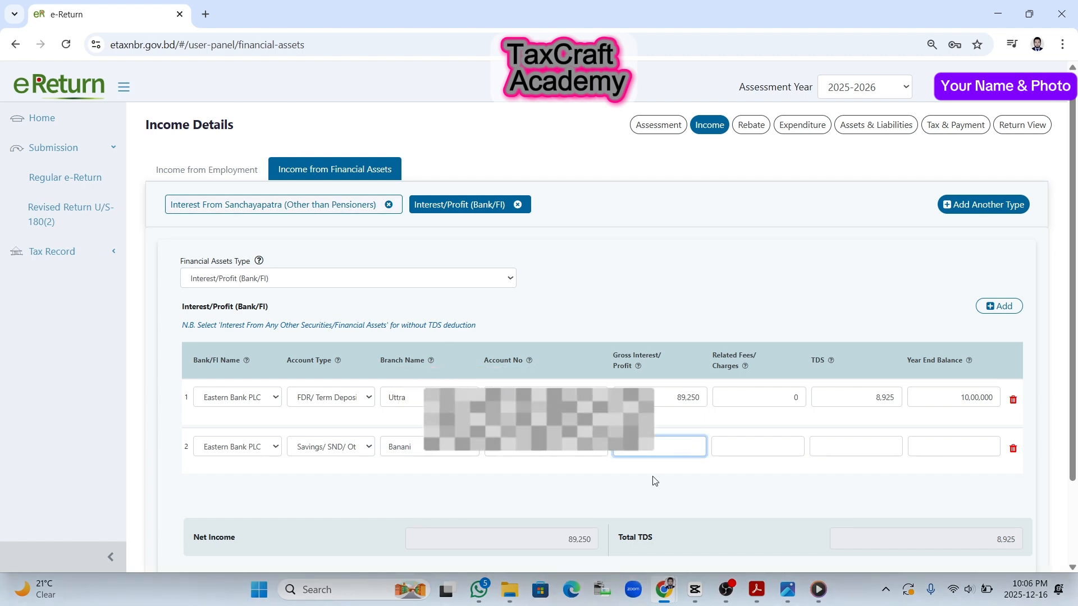
type("42")
left_click(794, 453)
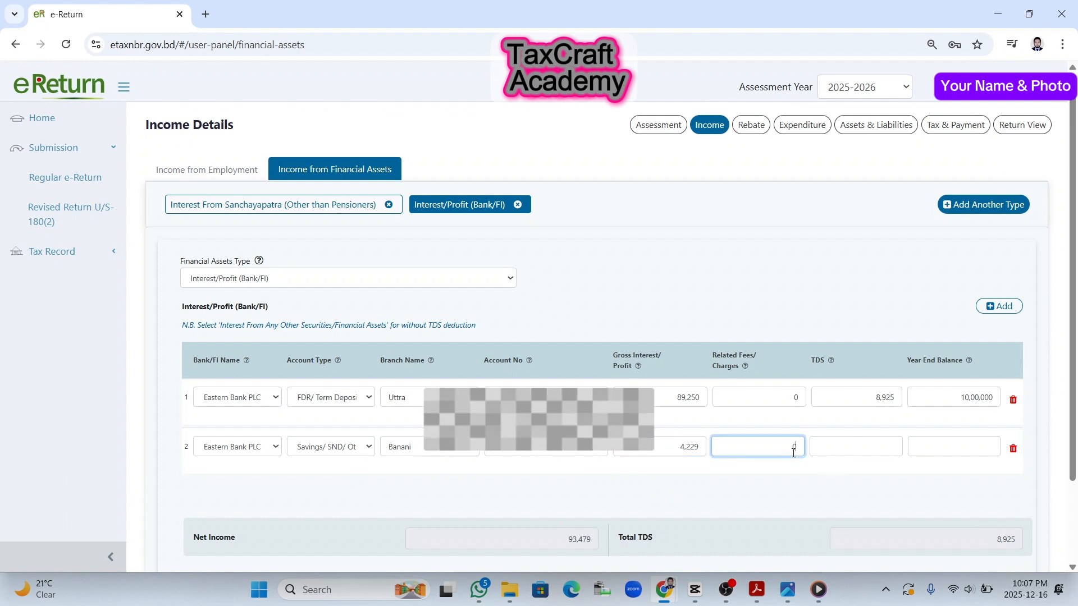
key("Tab")
left_click(688, 447)
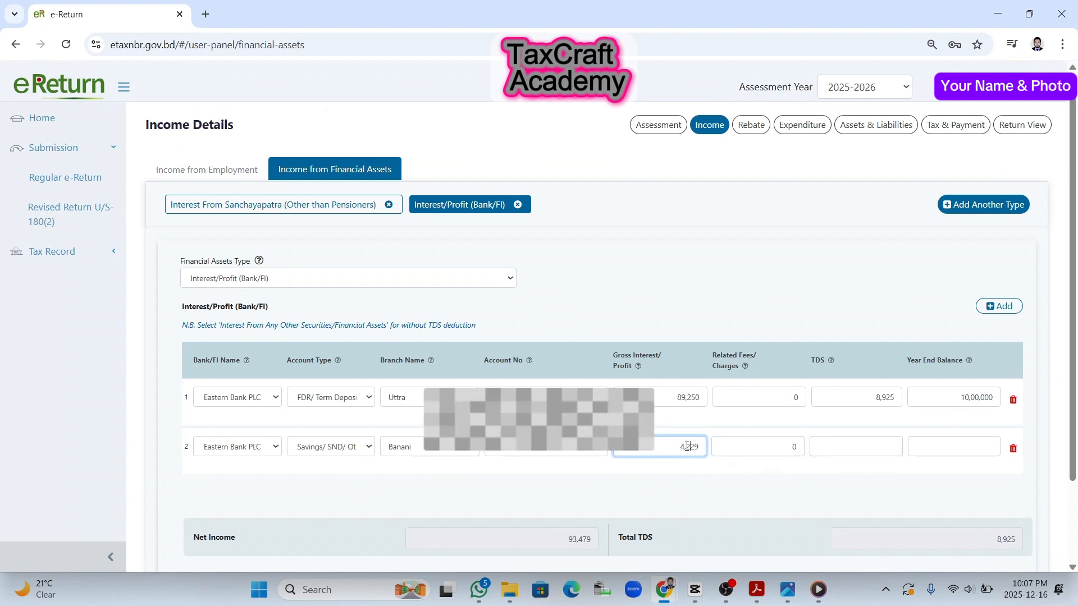
- Set the savings account's TDS to 426 and year end balance to 2,51,251, then save and continue to the rebate section
left_click(847, 450)
type("426")
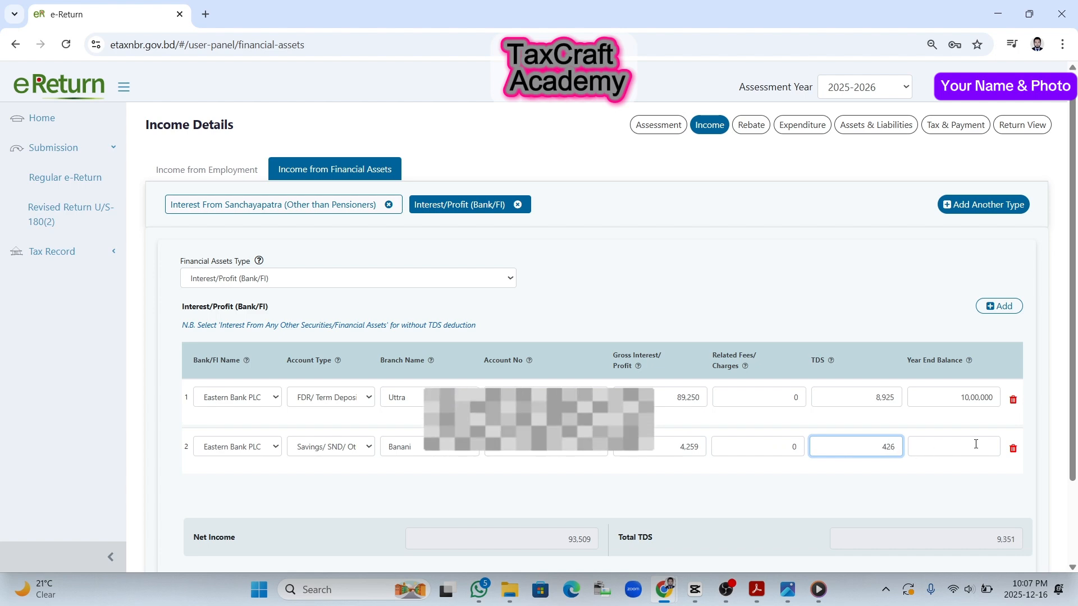
left_click(974, 441)
type("2,51,251")
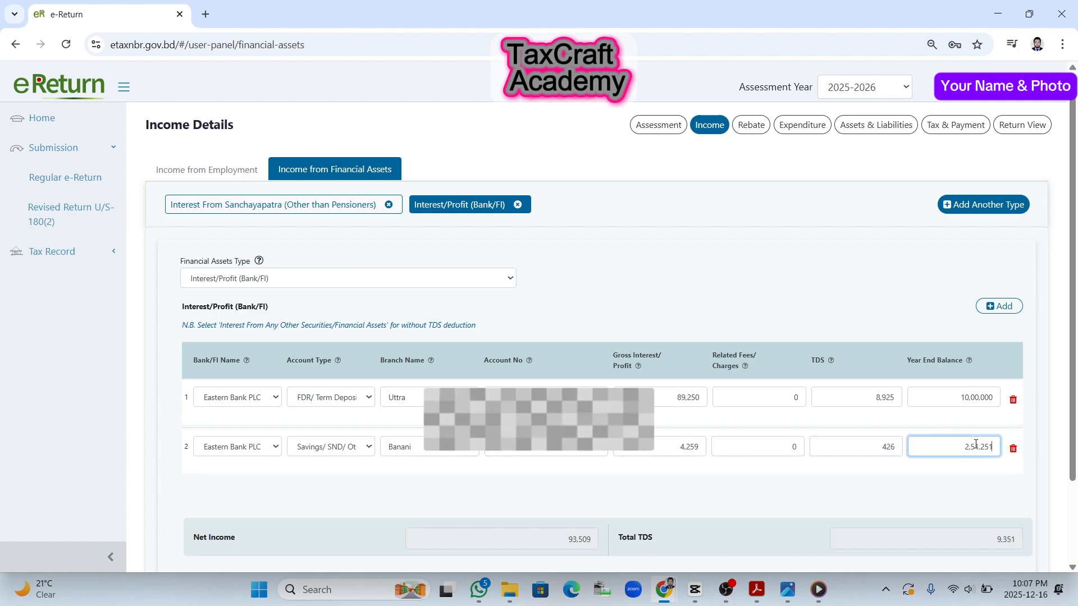
scroll(785, 436, "down", 2)
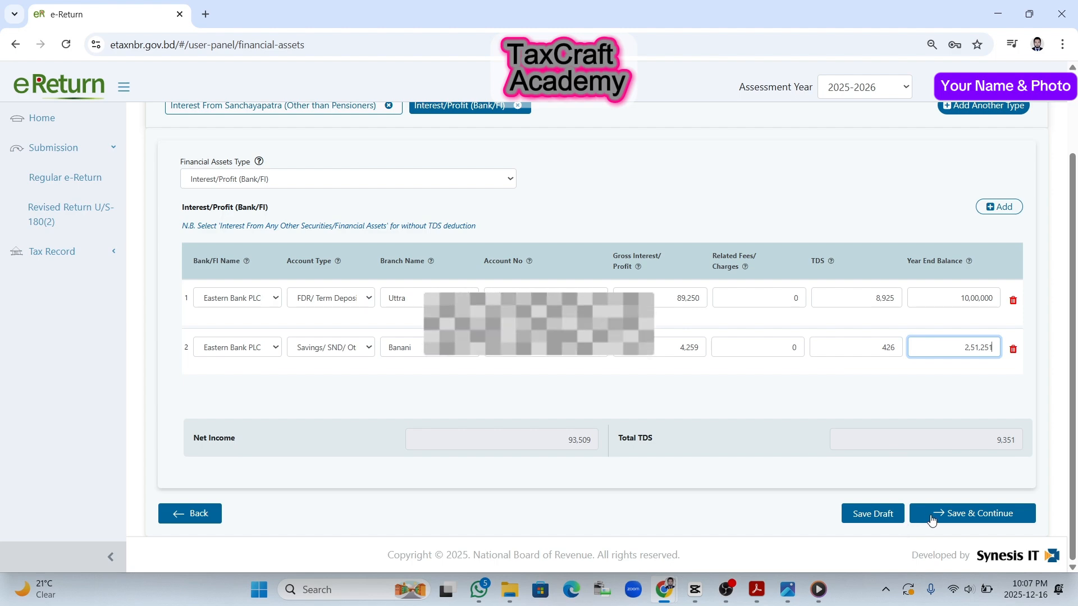
scroll(666, 393, "up", 1)
scroll(667, 393, "down", 1)
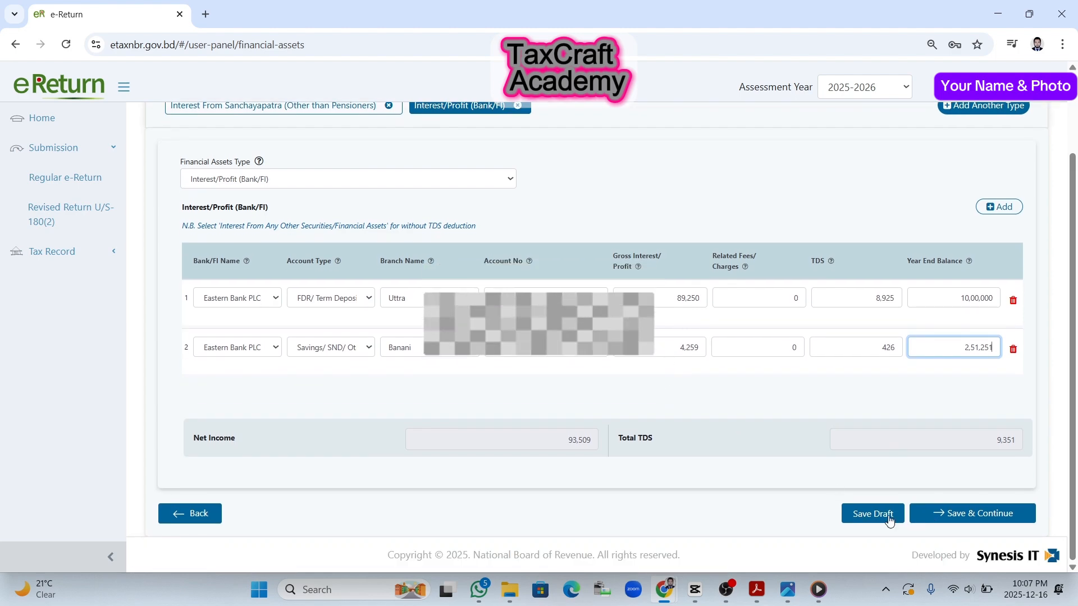
left_click(952, 514)
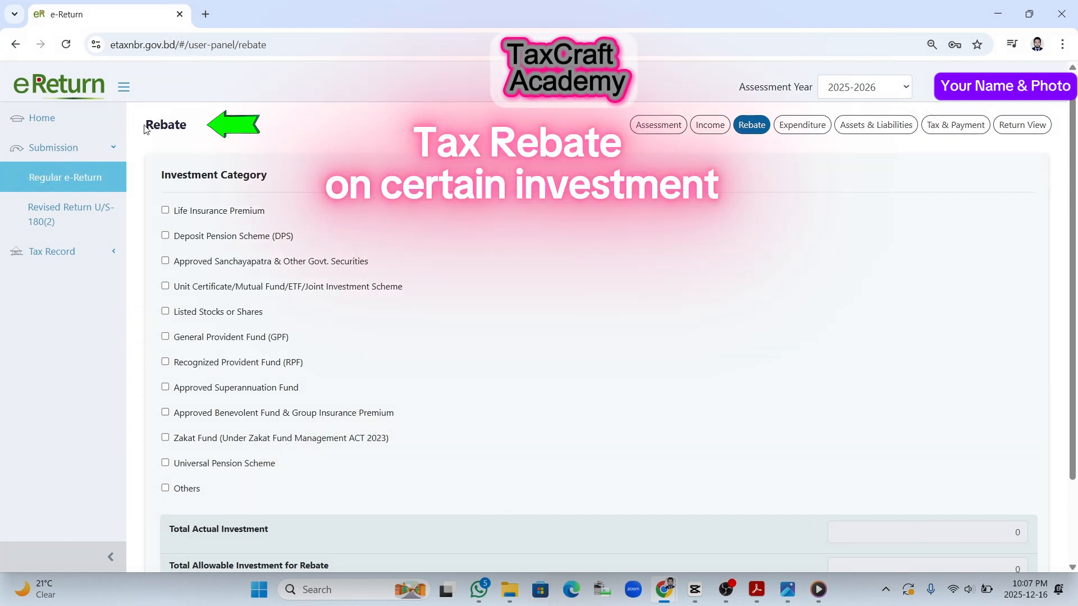
- Select Approved Sanchayapatra & Other Govt. Securities as the rebate investment category and open its import from income
left_click_drag(145, 128, 192, 131)
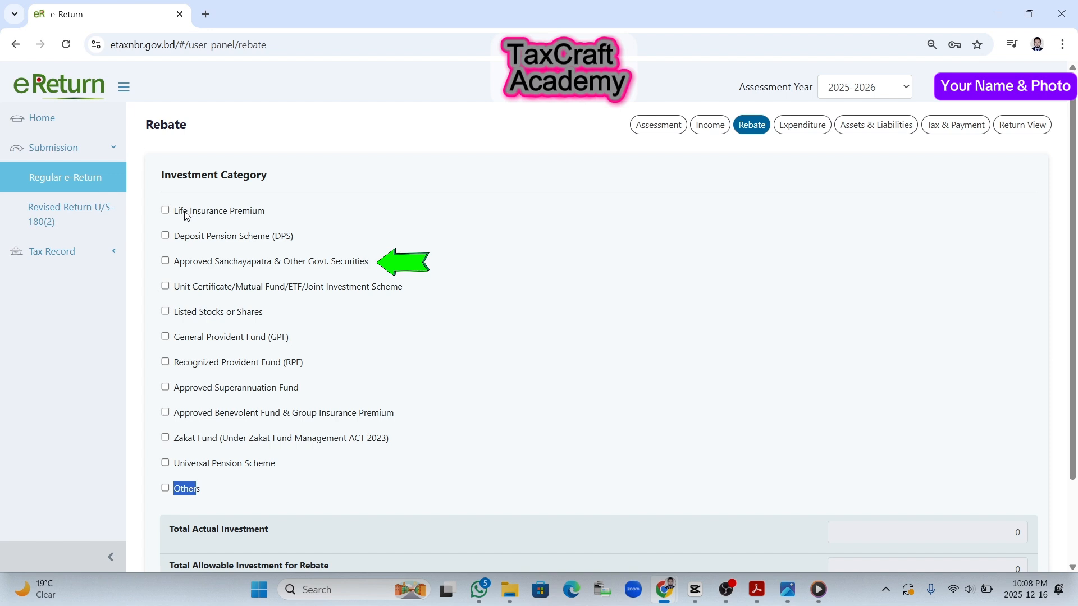
left_click(165, 261)
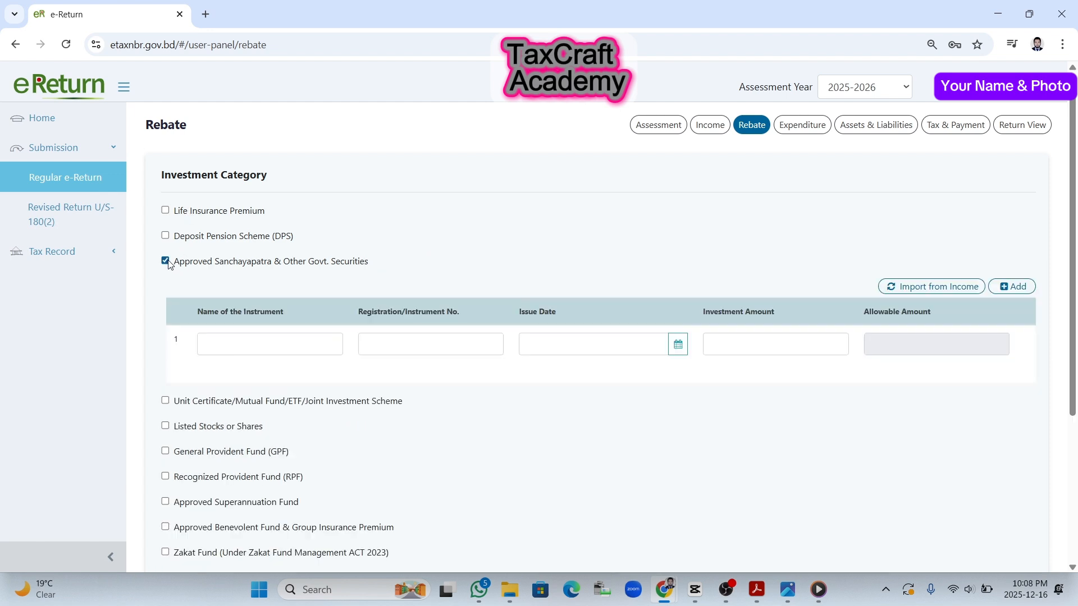
left_click(941, 289)
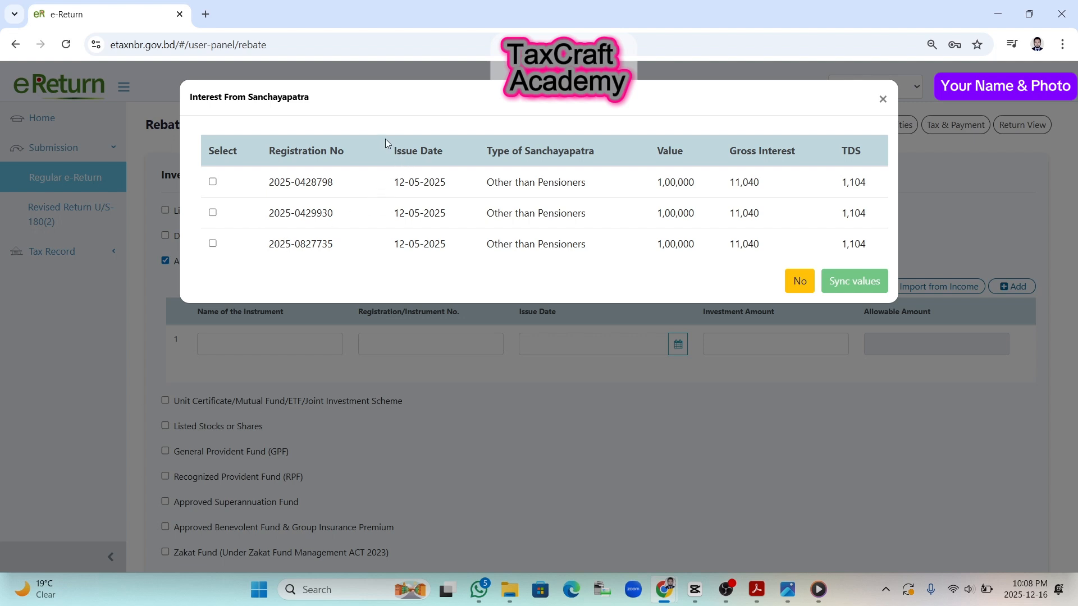
- Import the three Sanchayapatra issued on 12-05-2025 into the rebate investments, then save and continue to the expenditure section
left_click_drag(385, 139, 404, 168)
left_click(404, 166)
left_click_drag(386, 151, 443, 150)
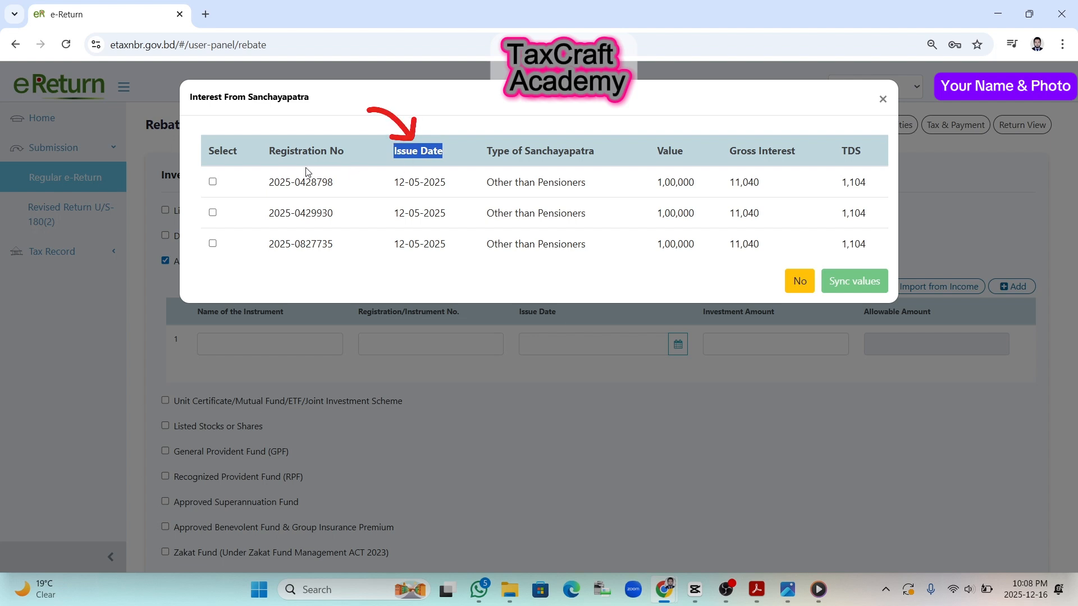
left_click(212, 183)
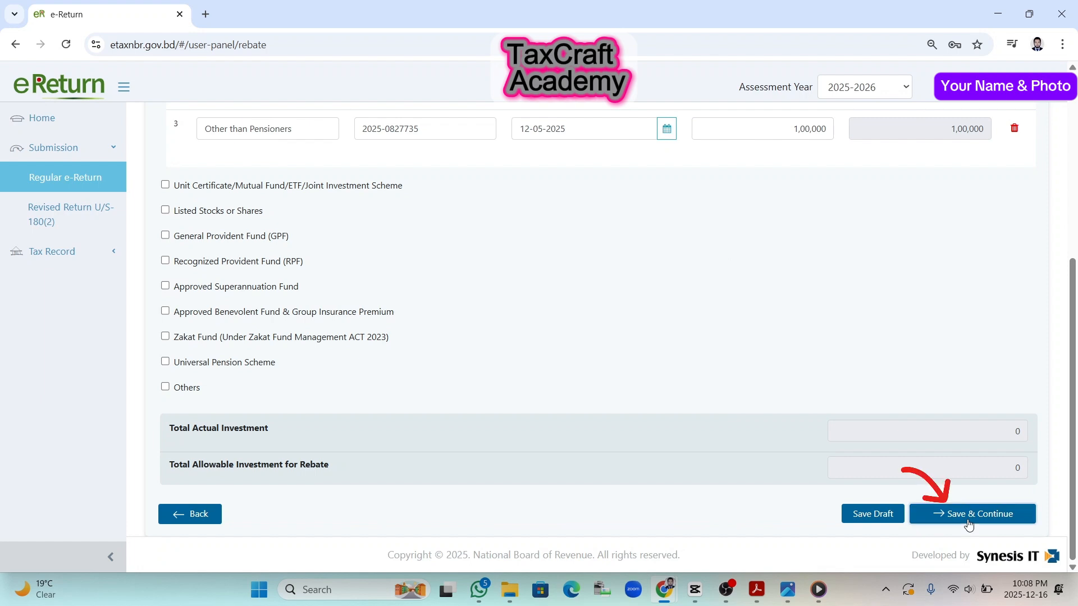
left_click(969, 523)
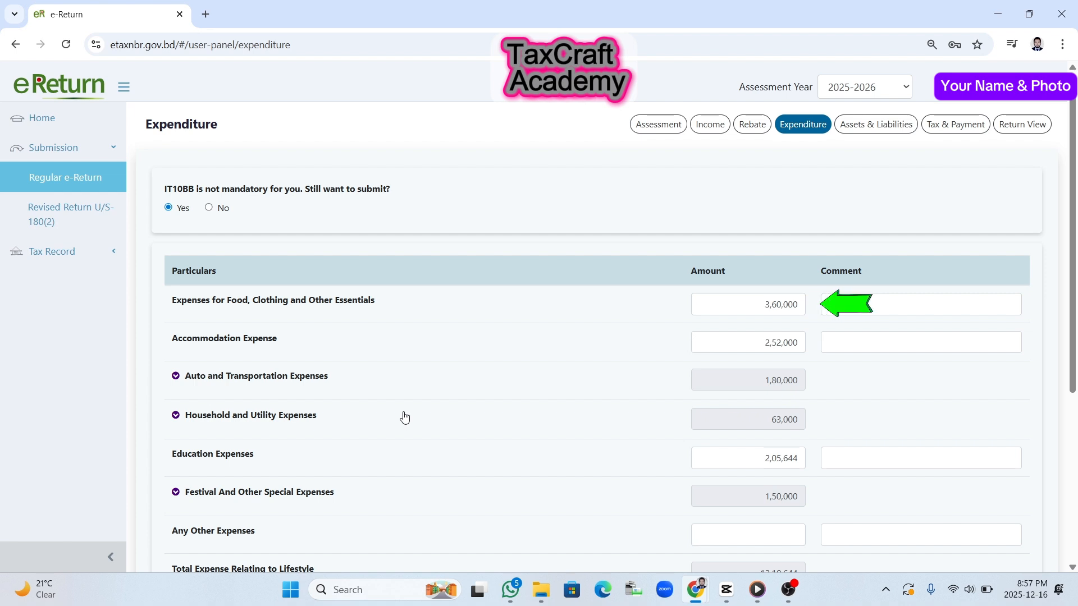
- Review the food, accommodation and transportation expenses, and expand Household and Utility Expenses to check its individual items
left_click_drag(250, 302, 170, 301)
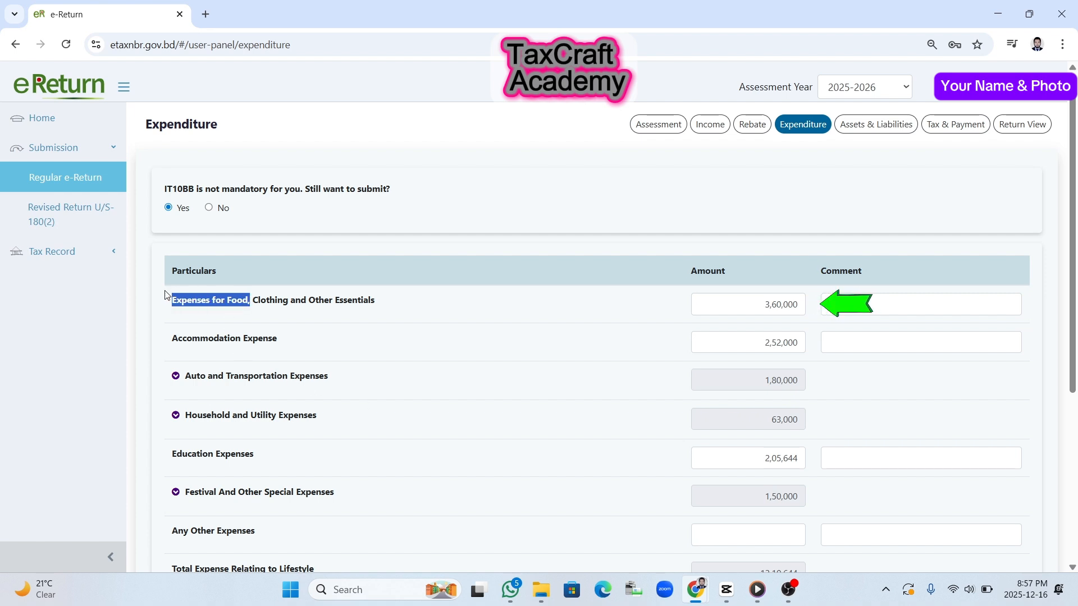
left_click_drag(290, 301, 248, 302)
scroll(285, 315, "down", 1)
left_click_drag(375, 301, 193, 315)
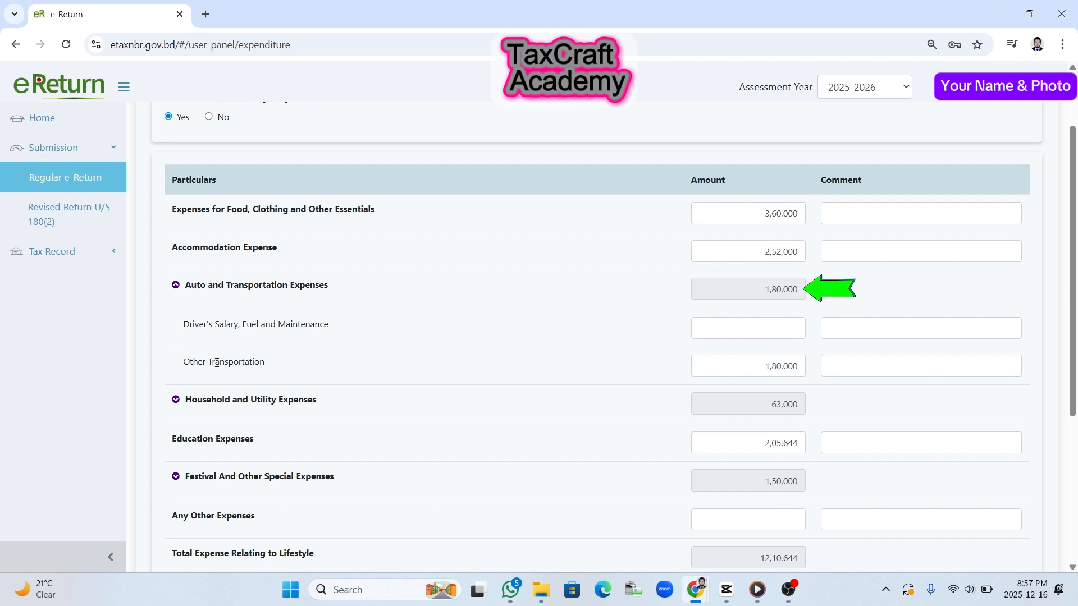
scroll(190, 362, "down", 1)
left_click(176, 348)
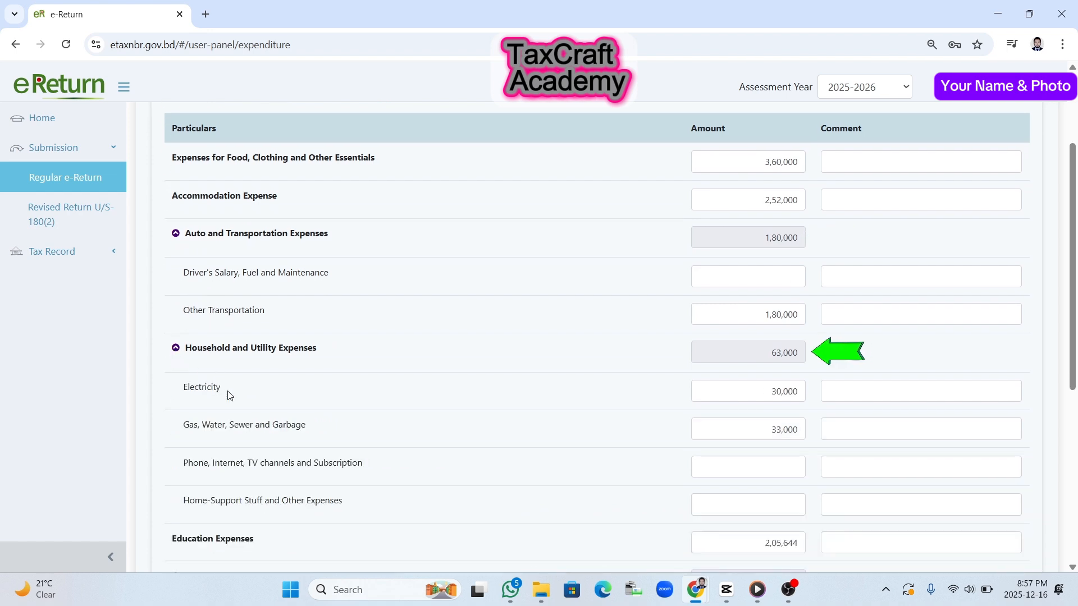
left_click_drag(224, 389, 187, 388)
scroll(232, 429, "down", 2)
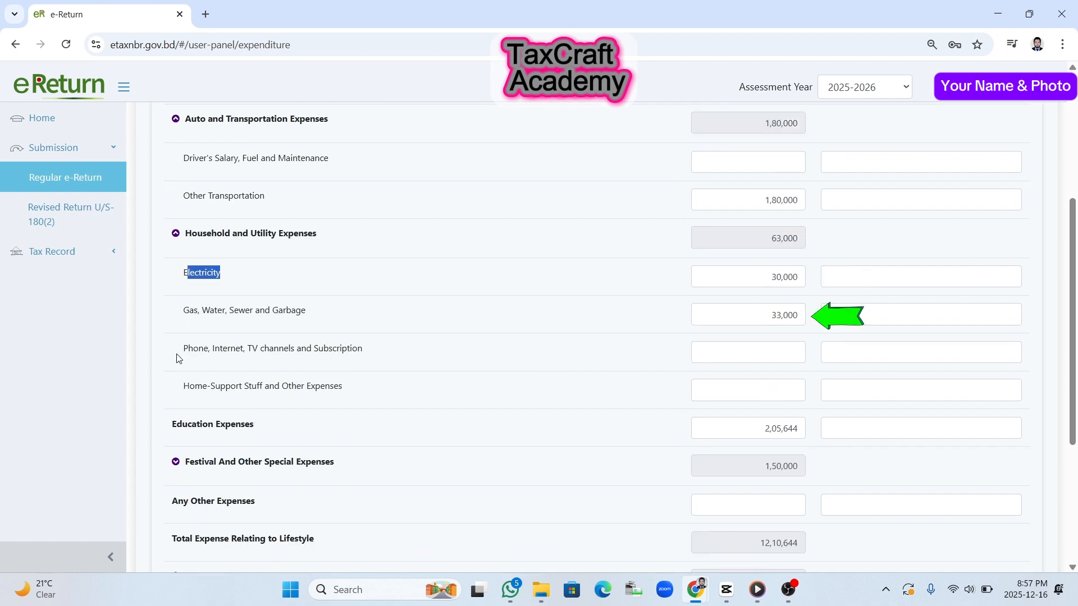
left_click_drag(362, 348, 205, 360)
scroll(205, 360, "down", 2)
left_click_drag(210, 276, 712, 301)
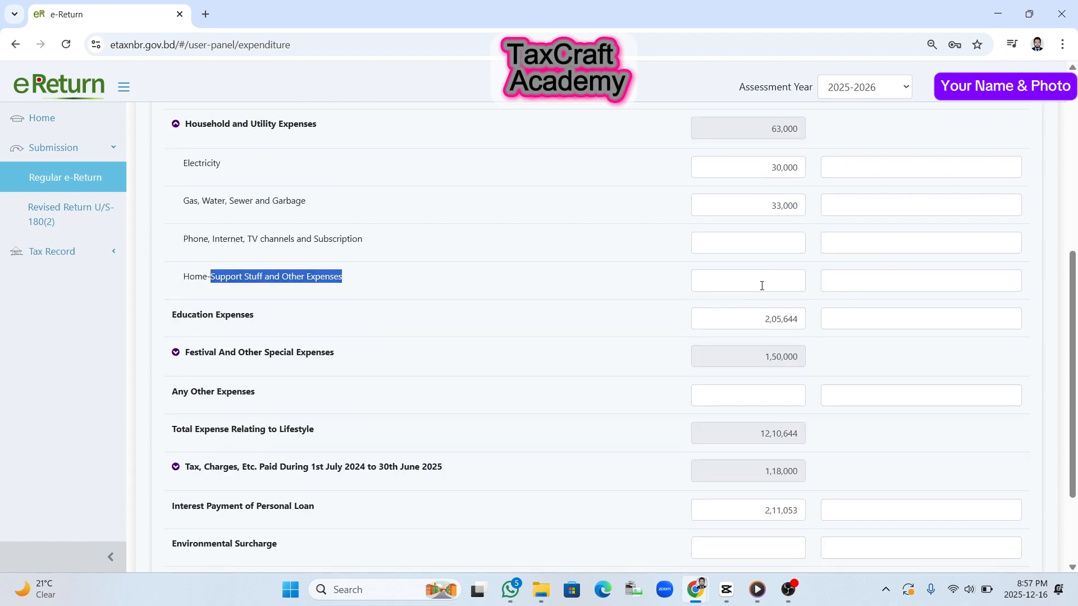
- Expand the festival expenses and the tax and charges paid, and review them along with the rest of the expenditure statement
left_click(177, 353)
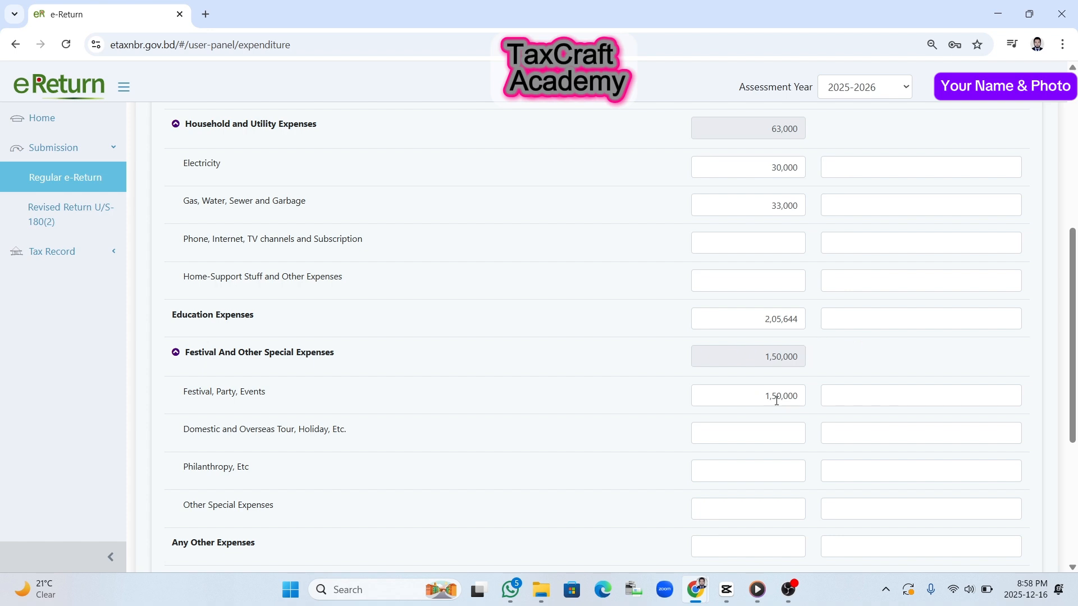
scroll(777, 401, "down", 5)
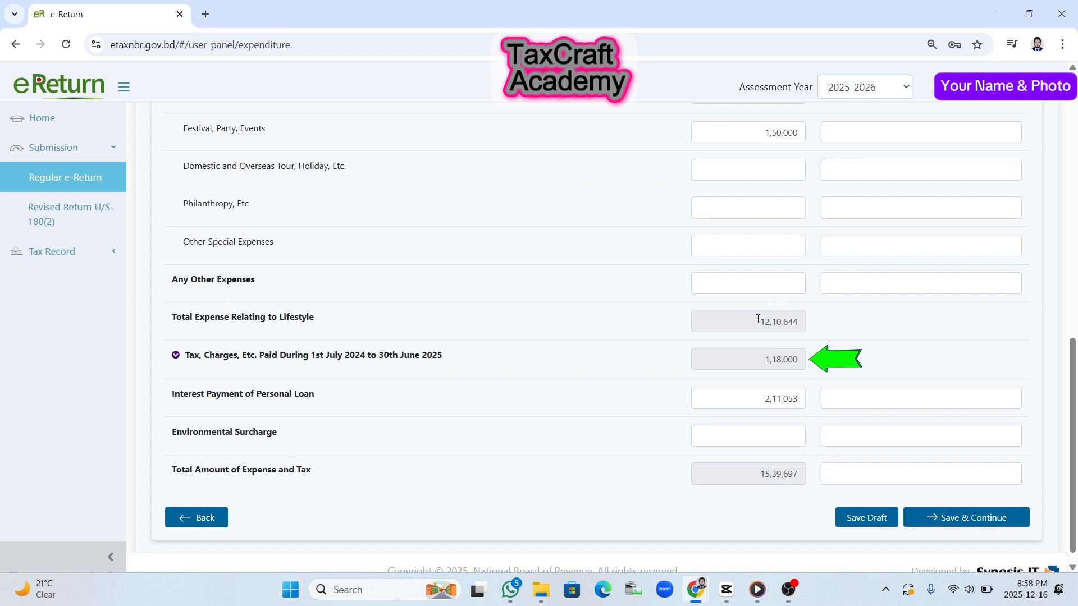
left_click(176, 358)
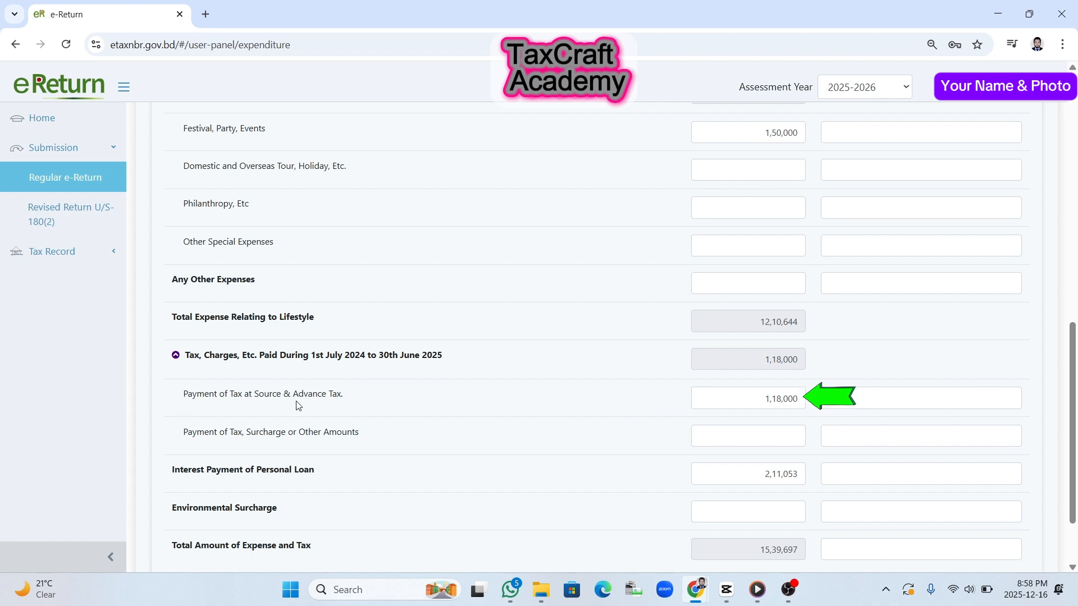
left_click_drag(342, 400, 185, 395)
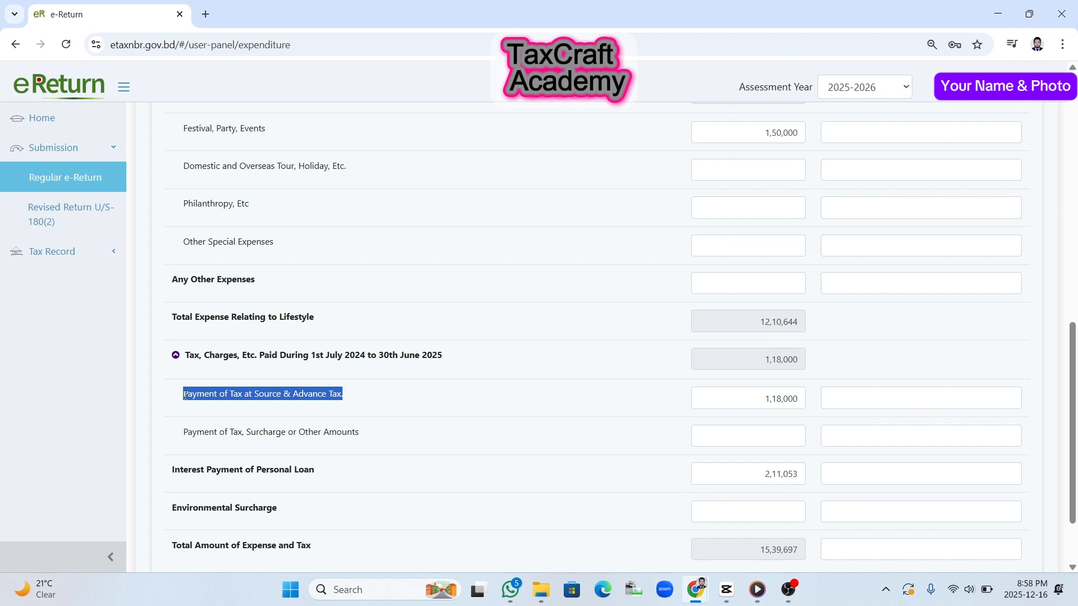
scroll(185, 395, "up", 6)
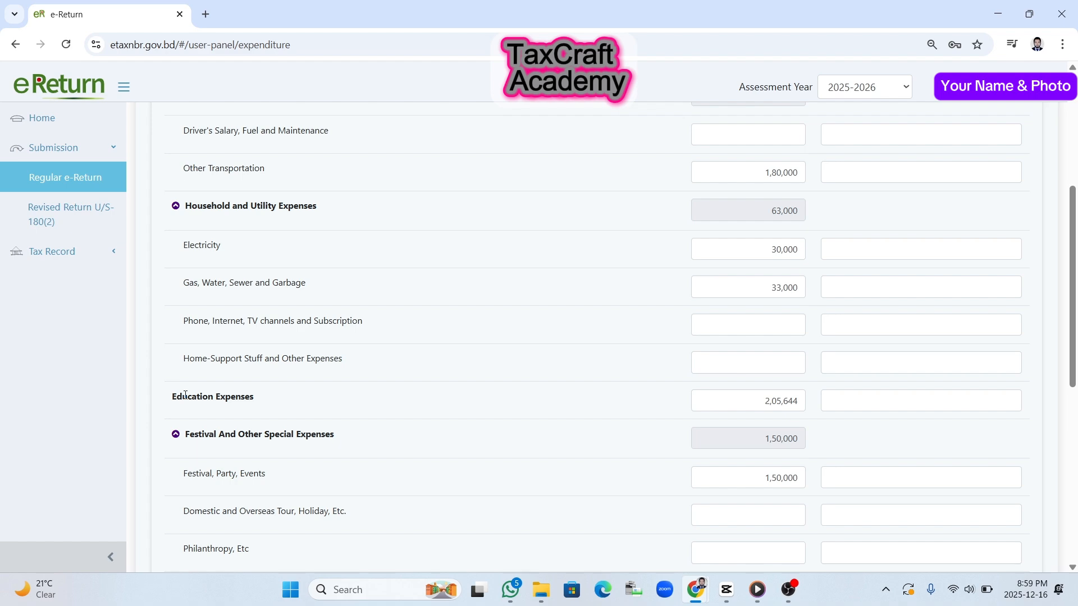
scroll(185, 394, "up", 5)
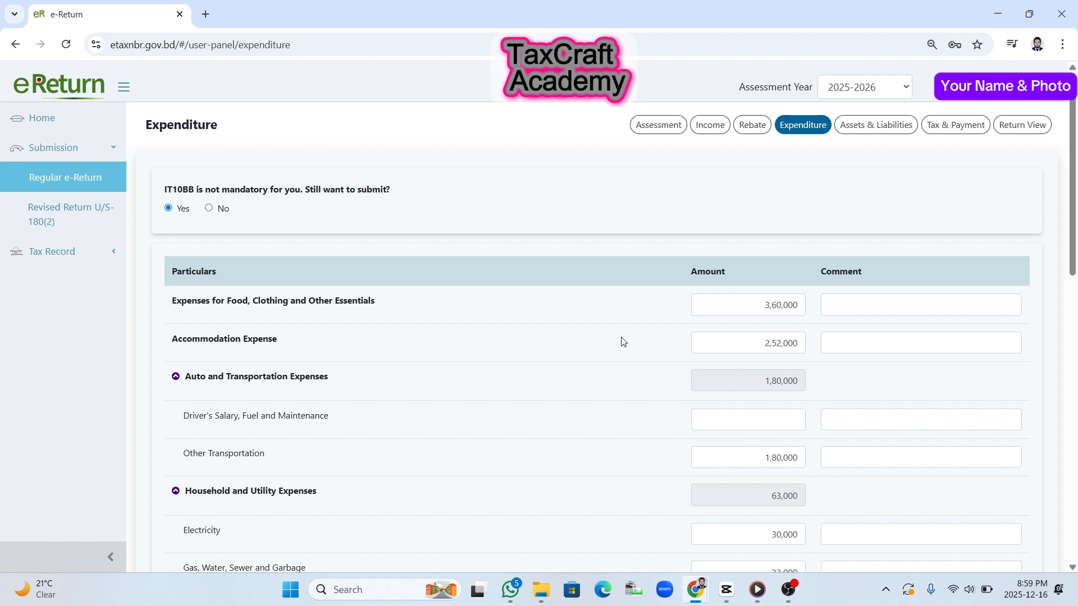
scroll(622, 342, "down", 12)
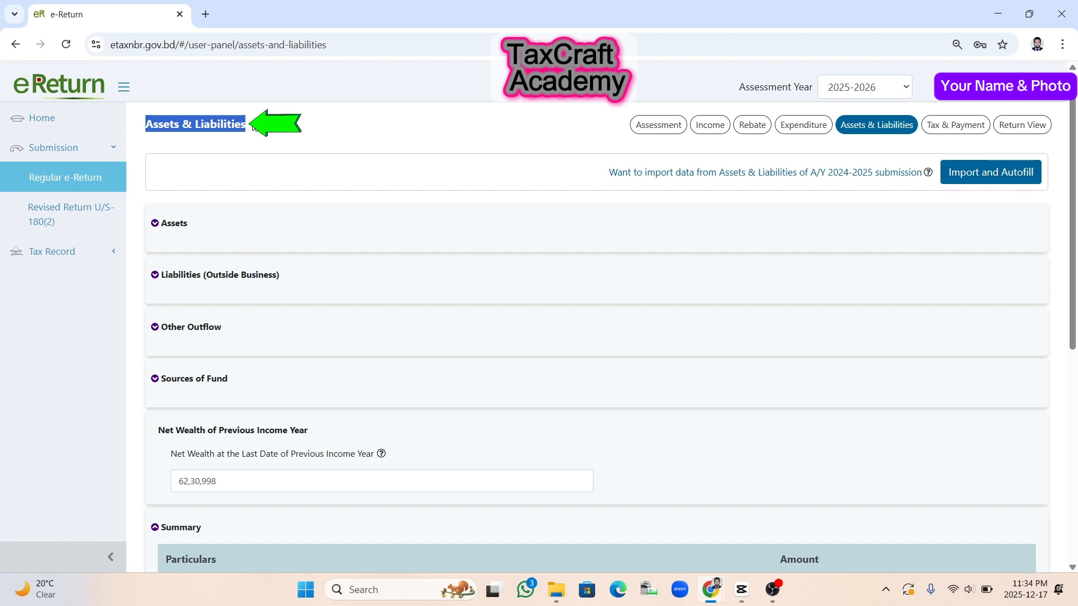
- Declare Sanchayapatra under Financial Assets in the Assets section and import the certificates from income
left_click(253, 126)
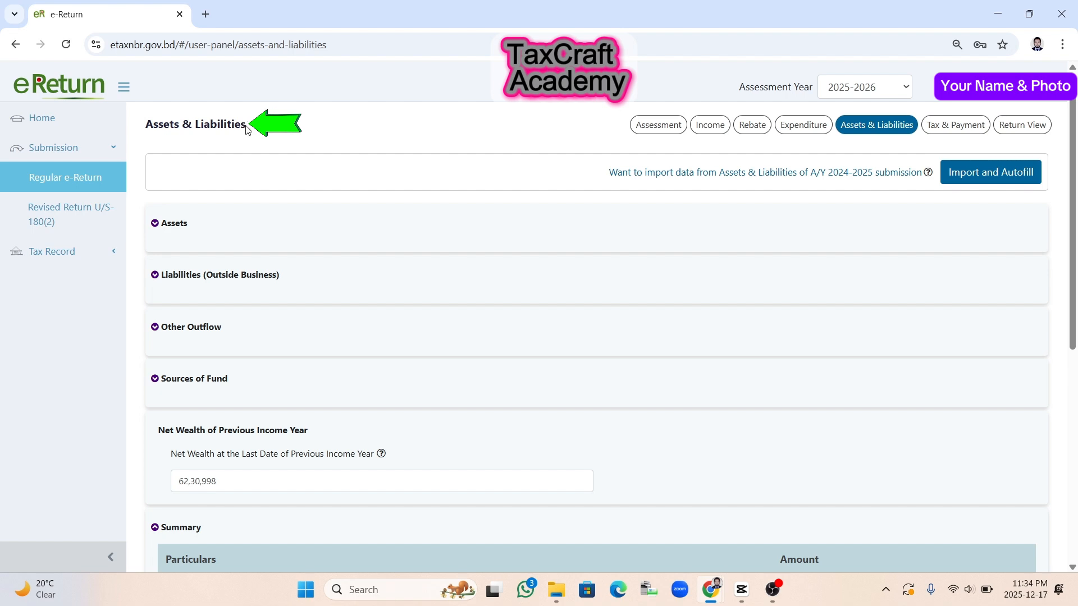
left_click_drag(246, 130, 145, 128)
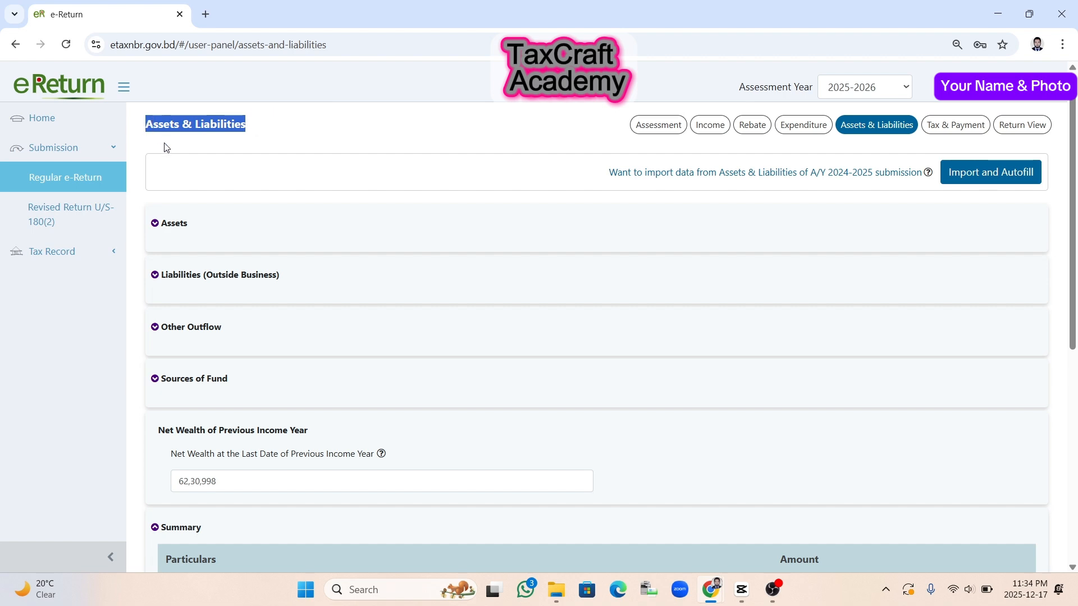
left_click(160, 234)
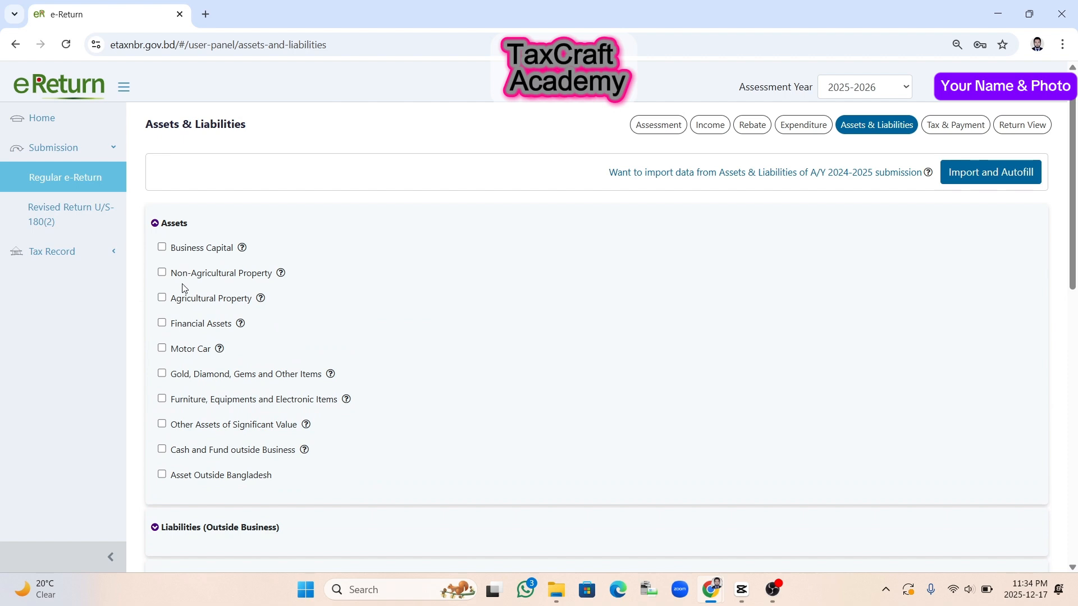
left_click(162, 324)
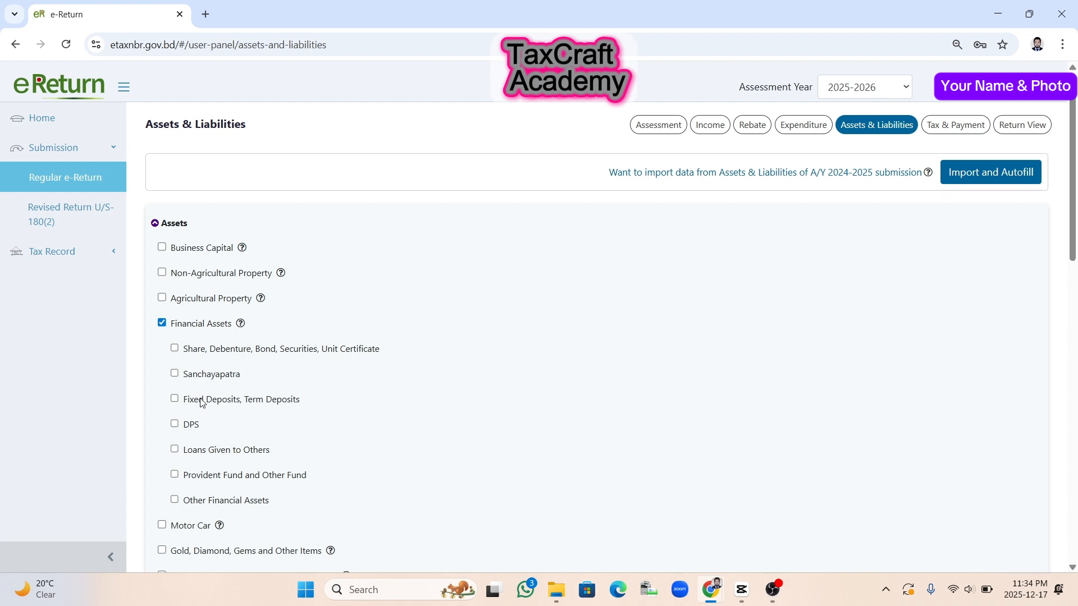
left_click(174, 374)
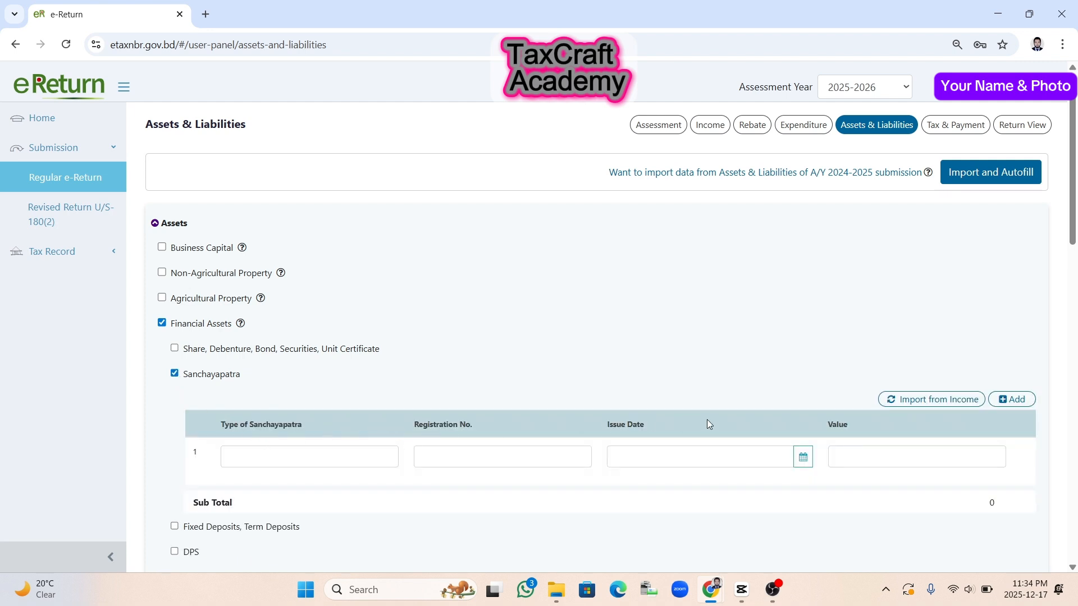
left_click(919, 400)
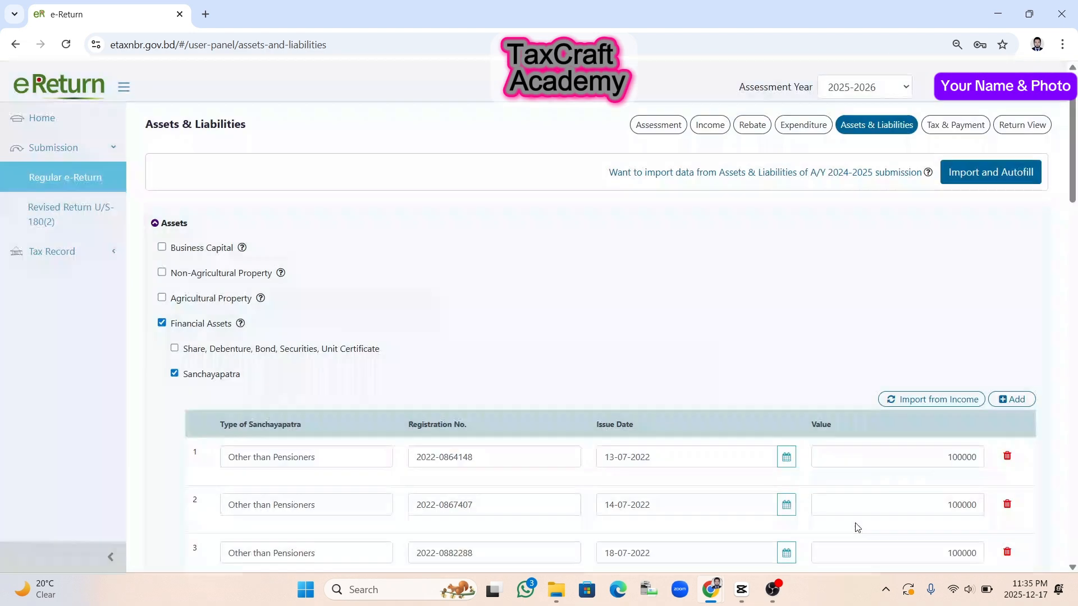
- Declare Fixed Deposits, Term Deposits as a financial asset and import the Eastern Bank PLC FDR of 10,00,000 from income
scroll(756, 320, "down", 10)
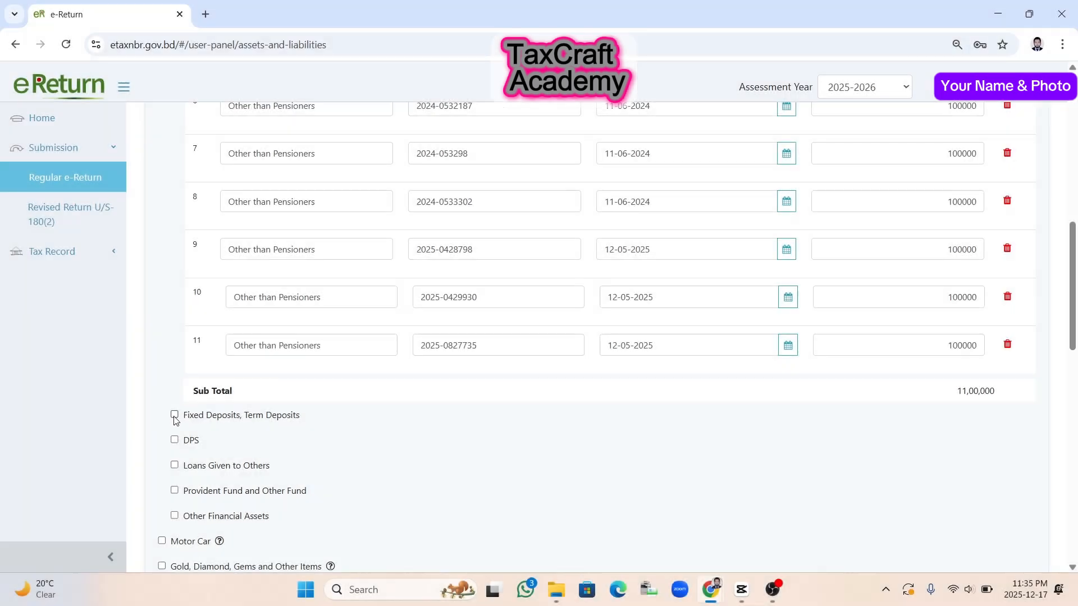
left_click_drag(187, 417, 282, 421)
left_click(175, 414)
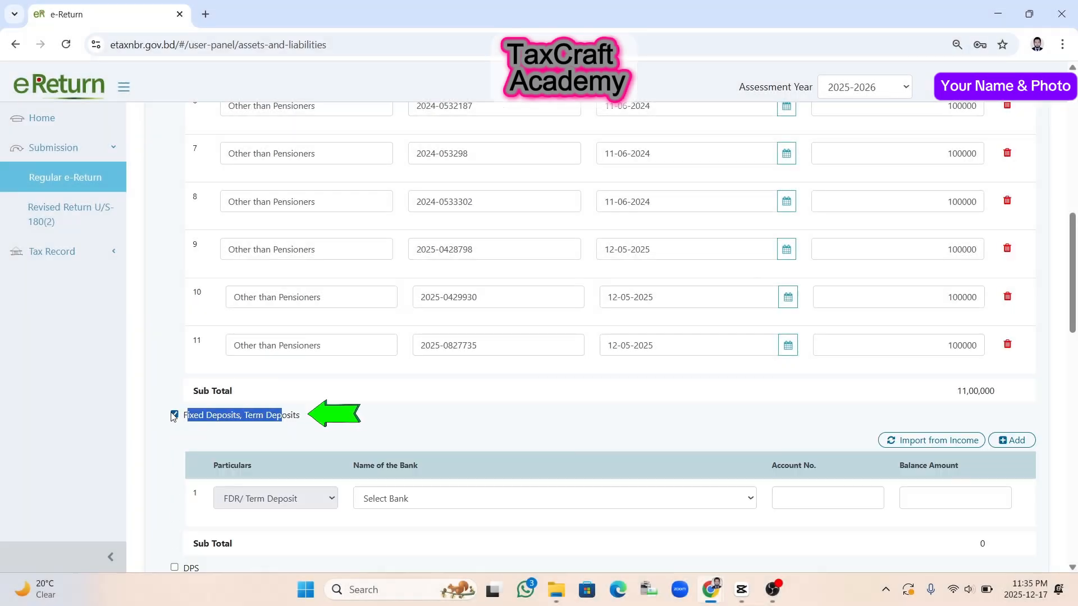
left_click(933, 444)
left_click(212, 181)
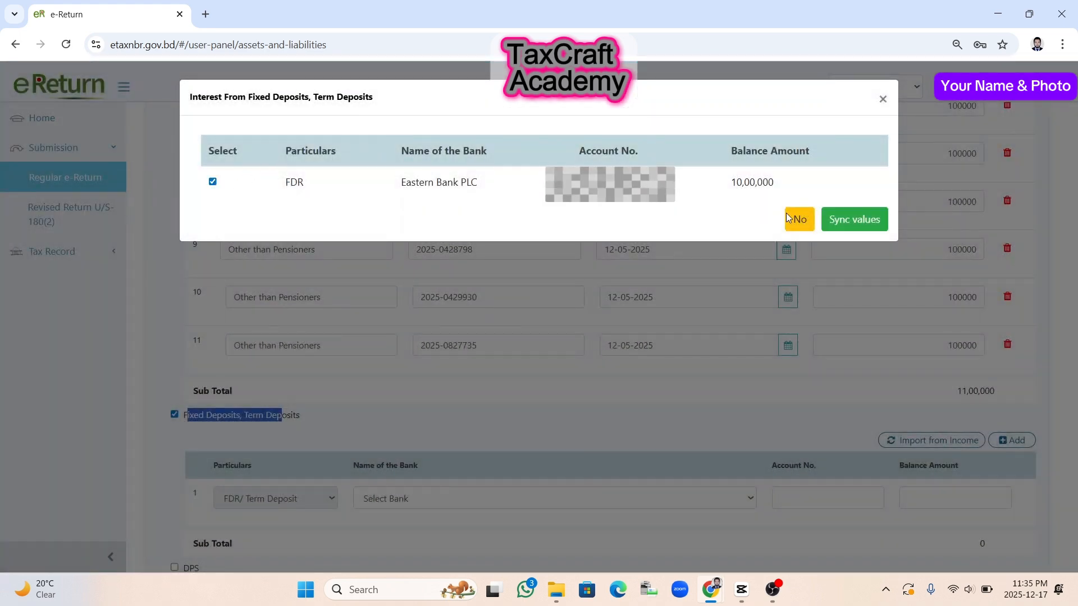
left_click(849, 220)
- Add a Motor Car asset with its registration number, type Car, Microbus, Zeep and acquisition type Purchased
scroll(558, 414, "down", 3)
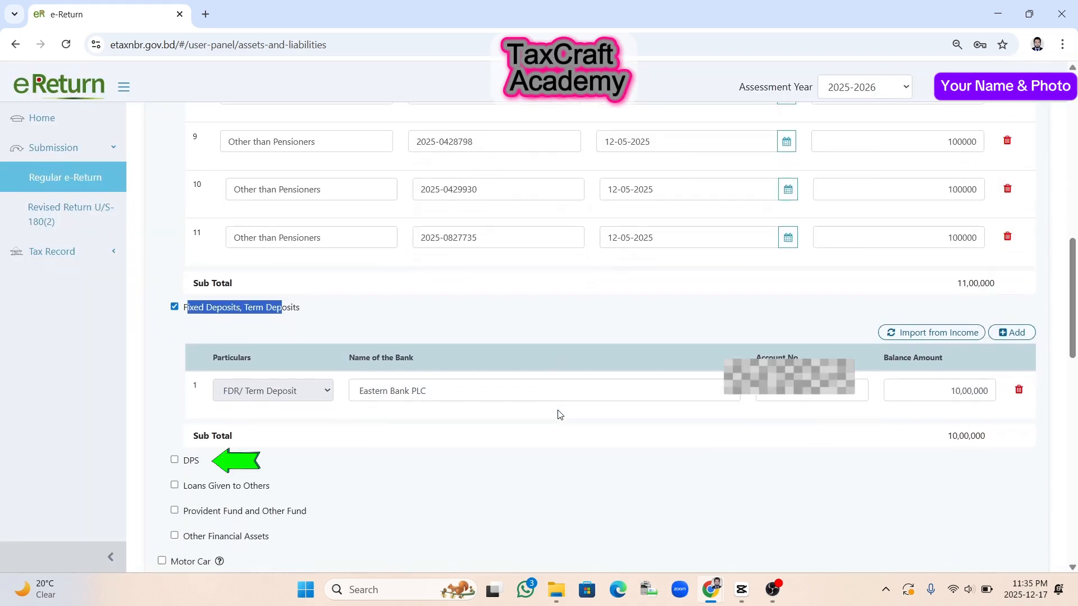
scroll(559, 414, "down", 2)
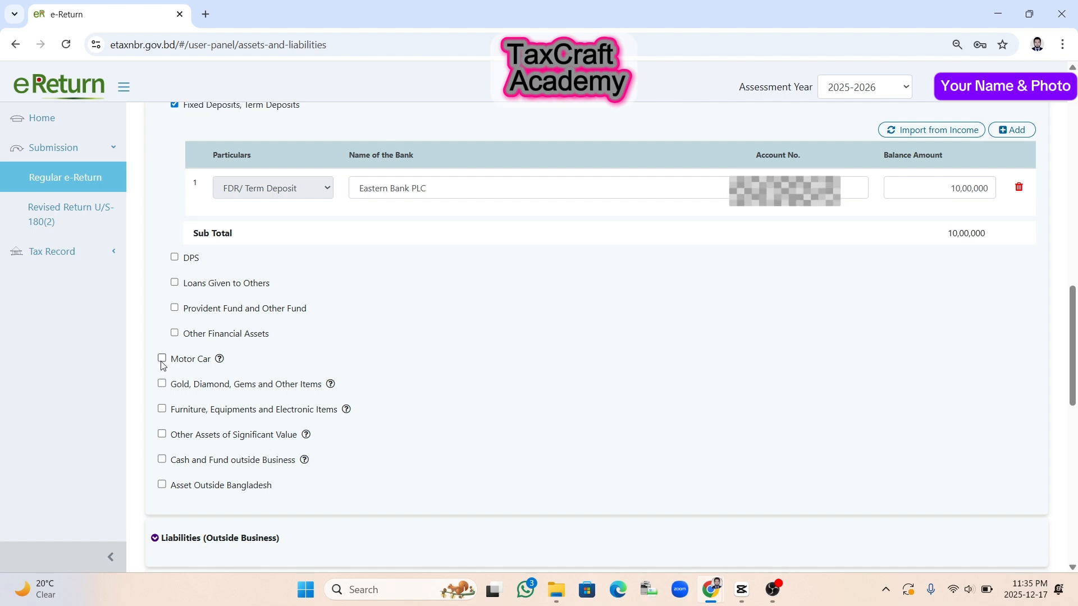
left_click(161, 358)
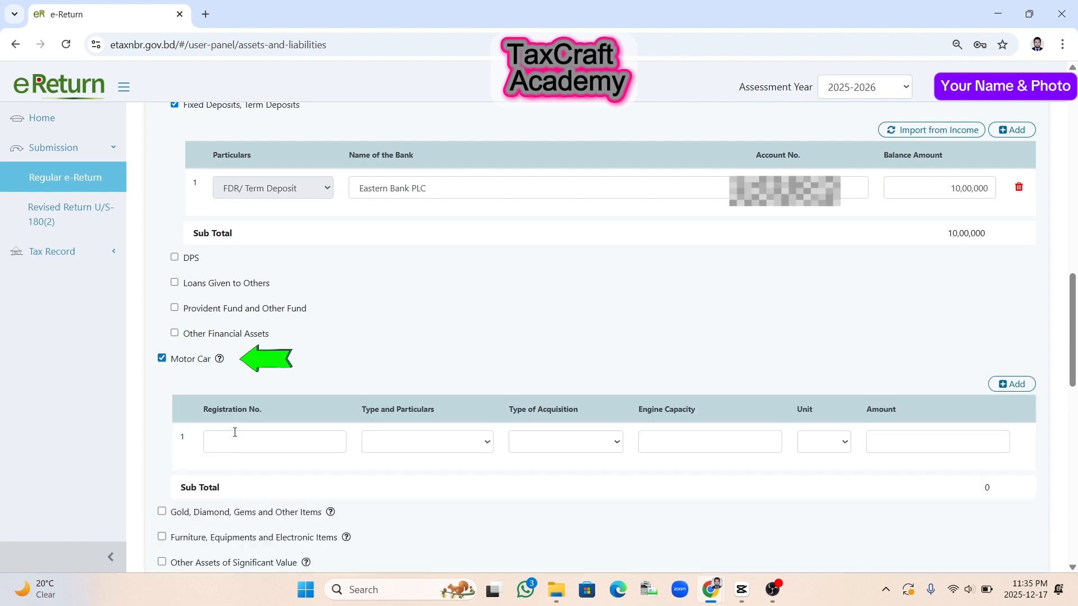
left_click(385, 443)
left_click(393, 476)
left_click(543, 447)
left_click(539, 462)
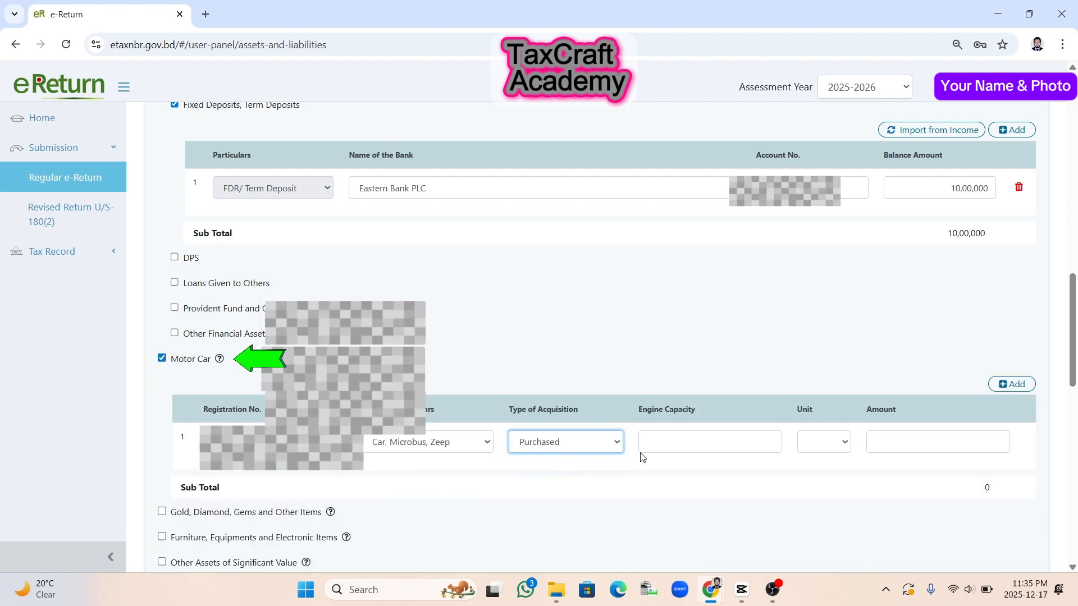
- Set the motor car's engine capacity to 1500 CC and its amount to 15,00,000
left_click(702, 443)
left_click(704, 475)
left_click(823, 442)
left_click(814, 461)
- Declare Gold under Gold, Diamond, Gems and Other Items with acquisition type Purchased
scroll(814, 461, "down", 3)
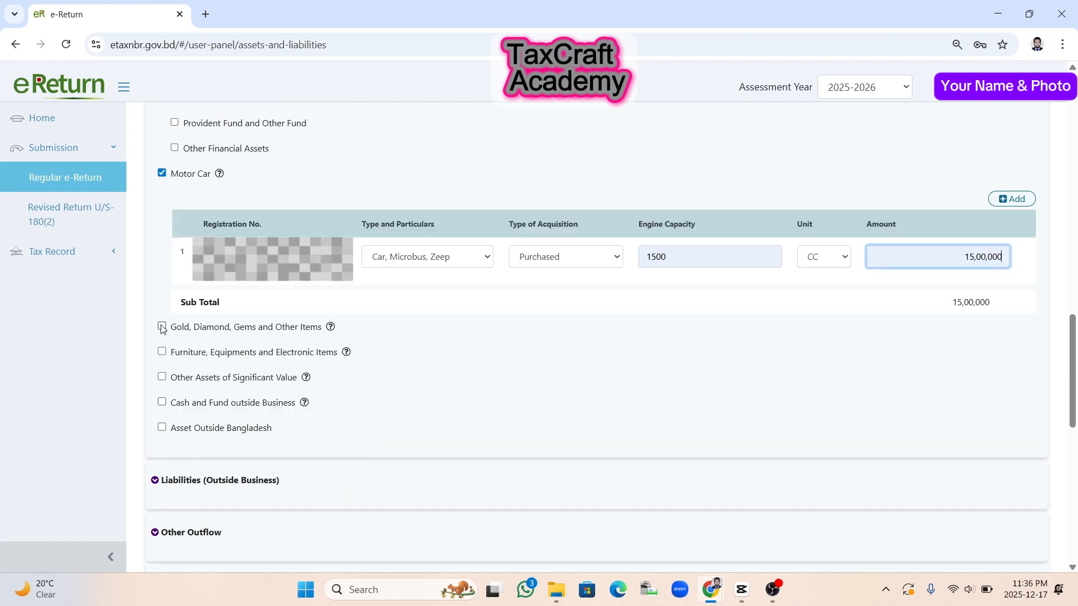
left_click(161, 326)
left_click(242, 410)
left_click(224, 428)
left_click(348, 420)
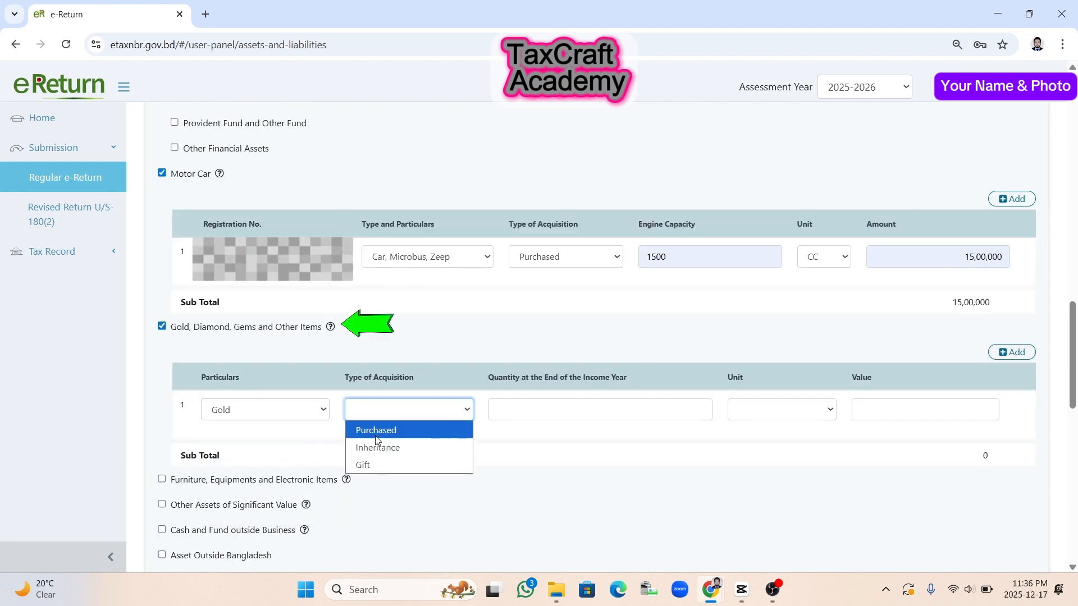
left_click(370, 428)
- Set the gold's year-end quantity to 35 Bhori and its value to 0
left_click(533, 409)
left_click(544, 303)
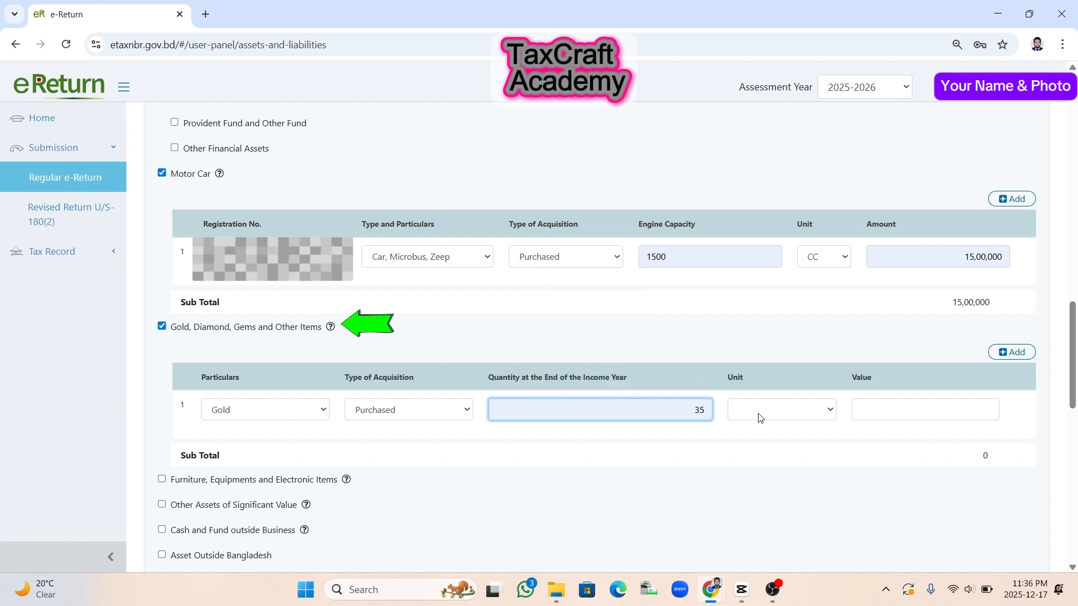
left_click(759, 413)
left_click(748, 431)
left_click(890, 410)
- Declare Furniture under Furniture, Equipments and Electronic Items with acquisition type Purchased, quantity 10 and value 2,20,000
scroll(891, 411, "down", 1)
scroll(892, 412, "down", 2)
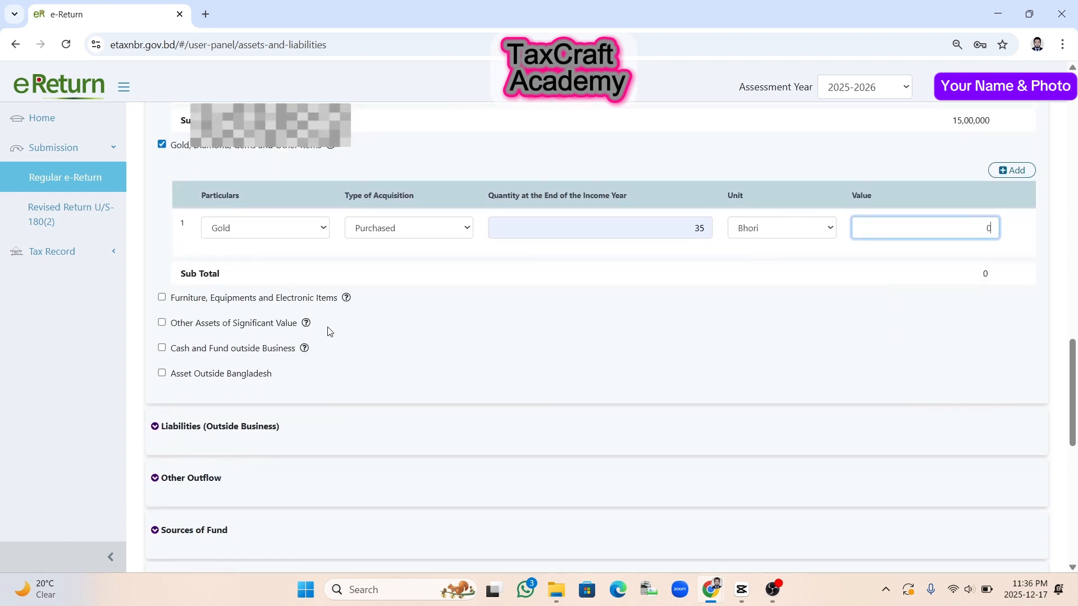
left_click(161, 297)
left_click(220, 380)
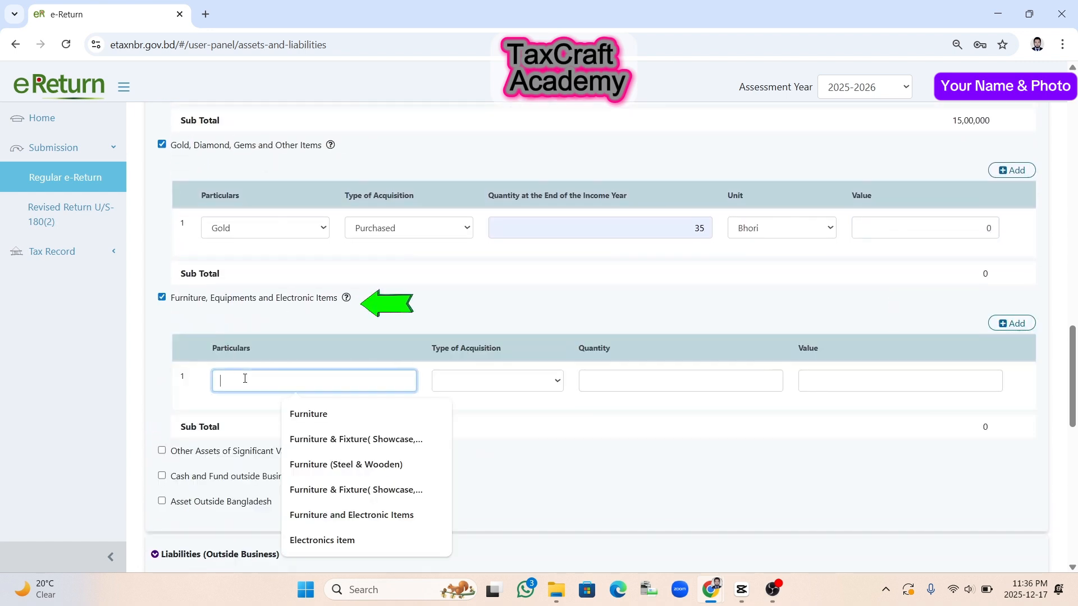
left_click(305, 414)
left_click(490, 377)
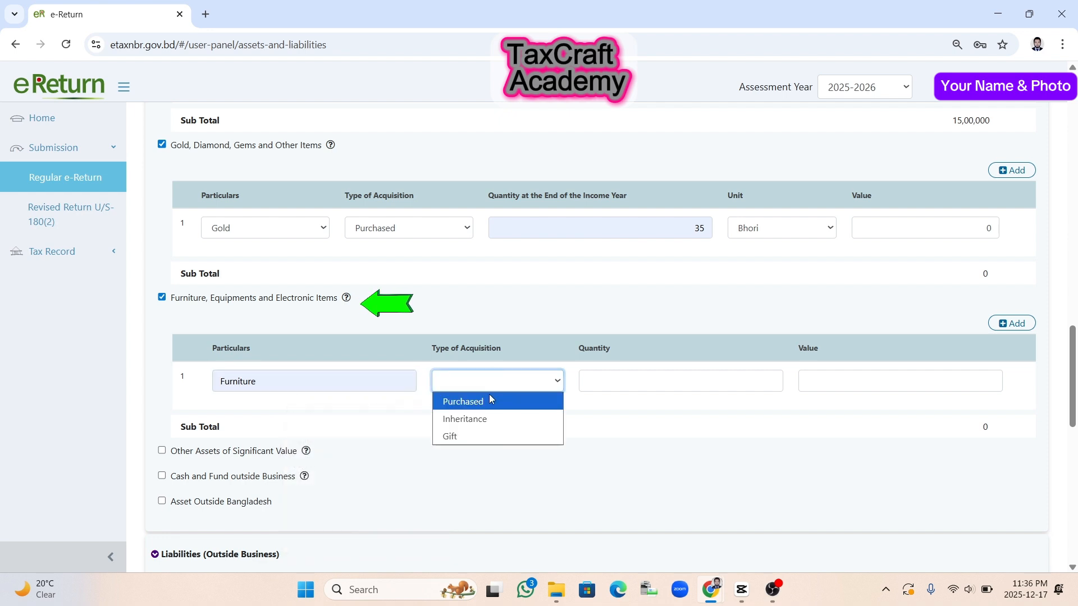
left_click(489, 400)
left_click(602, 391)
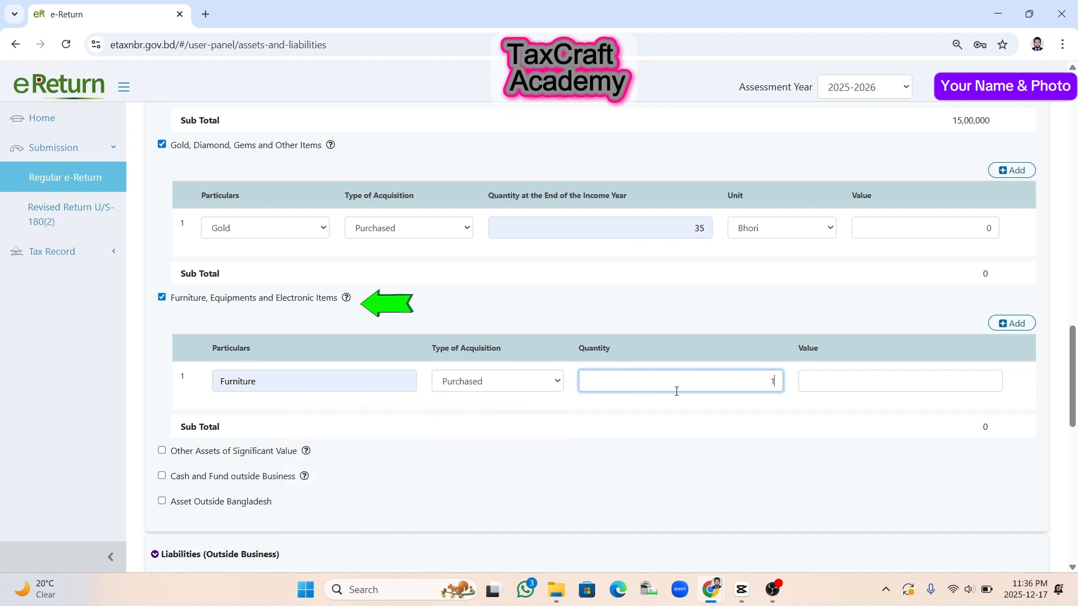
left_click(823, 378)
type("220000")
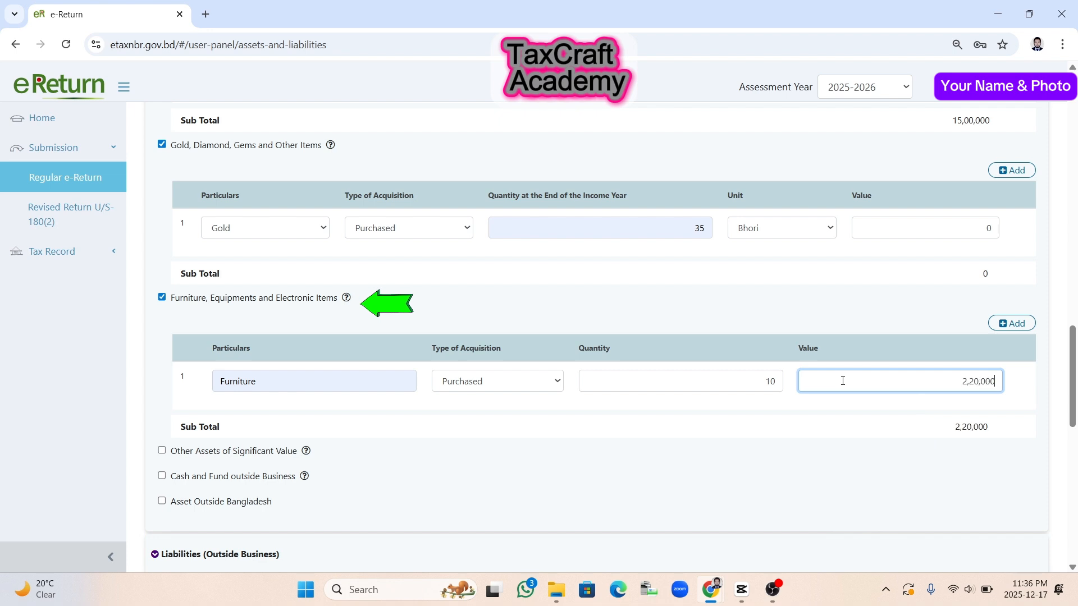
- Add Electronic Equipment as a second item with acquisition type Purchased, quantity 11 and value 2,30,000
left_click(1020, 324)
left_click(234, 431)
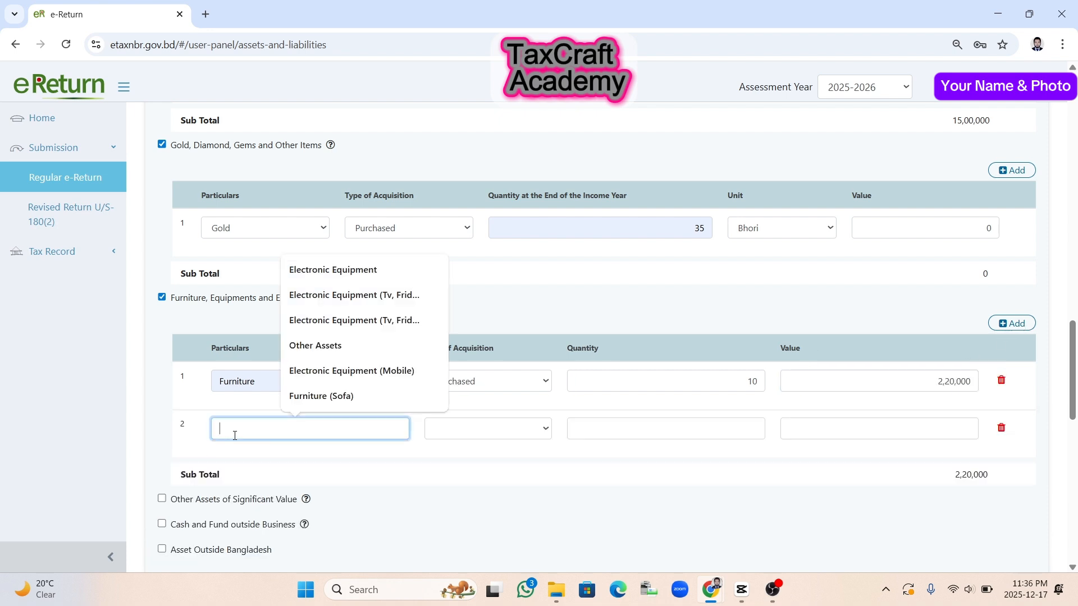
left_click(331, 271)
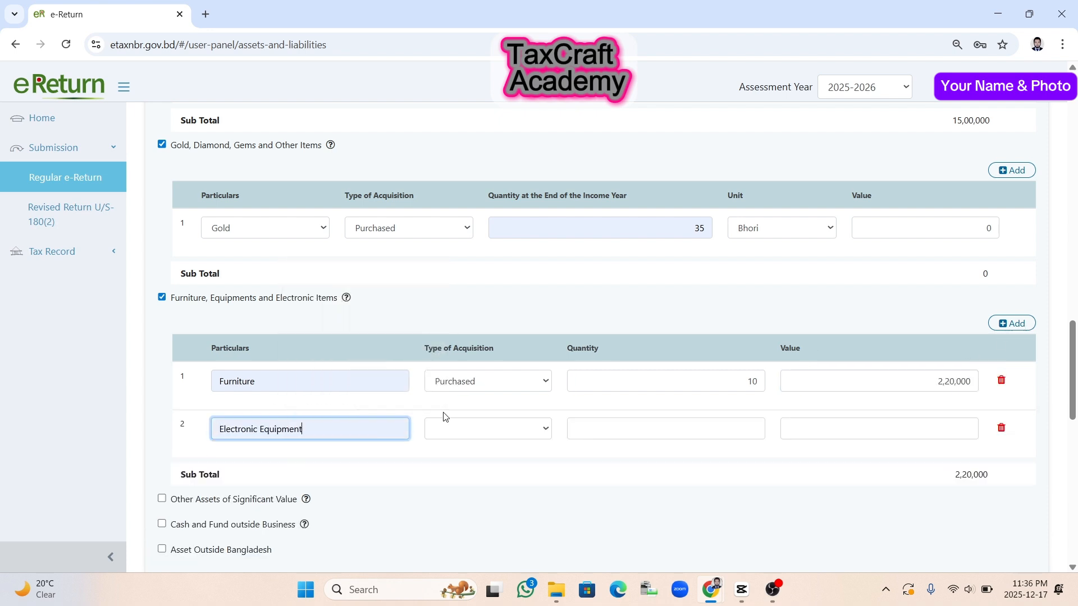
left_click(450, 424)
left_click(452, 449)
left_click(597, 434)
type("11")
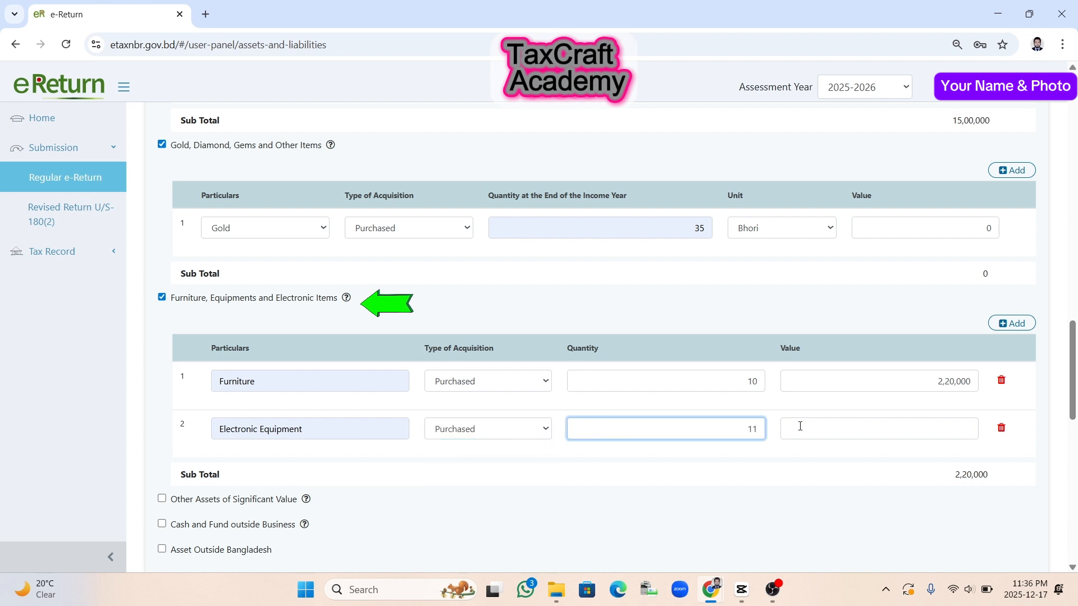
left_click(818, 427)
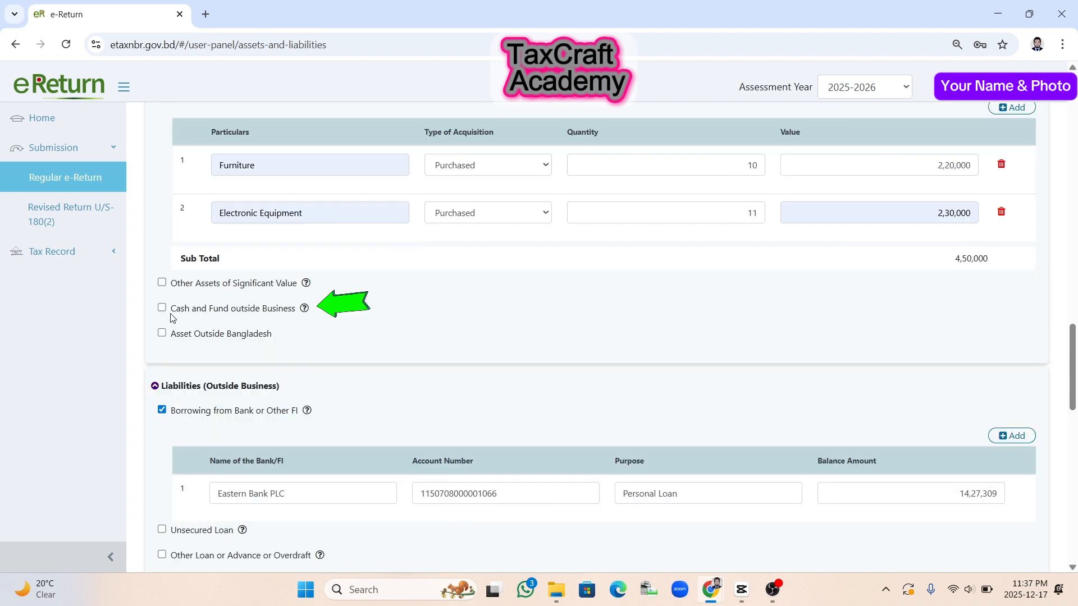
- Declare Cash and Fund outside Business, importing the Eastern Bank PLC savings balance from income and setting Cash in Hand to 39,97,938
left_click_drag(171, 311, 298, 308)
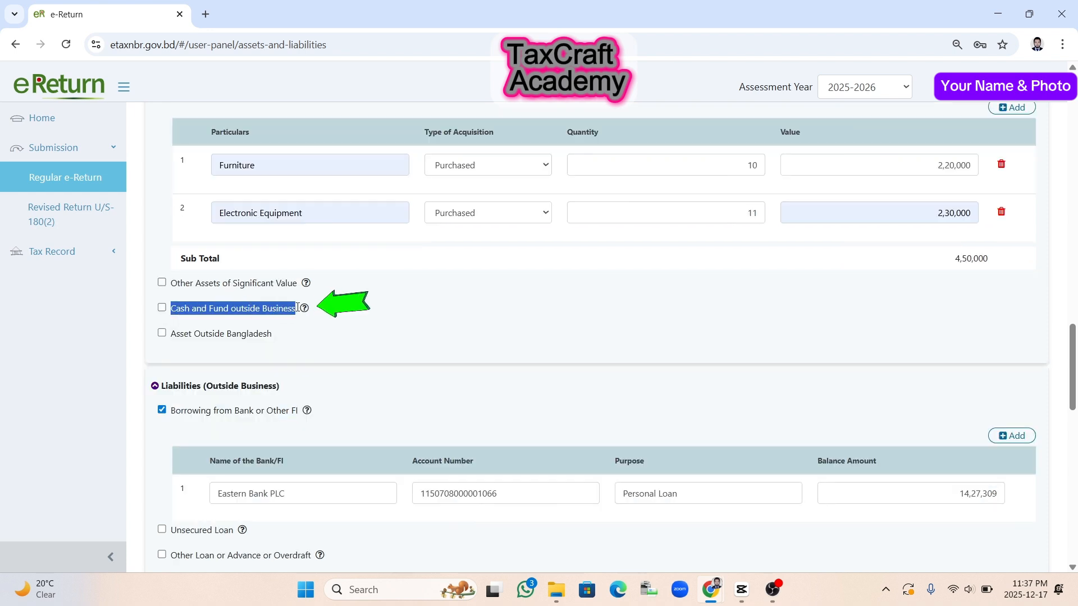
left_click(163, 307)
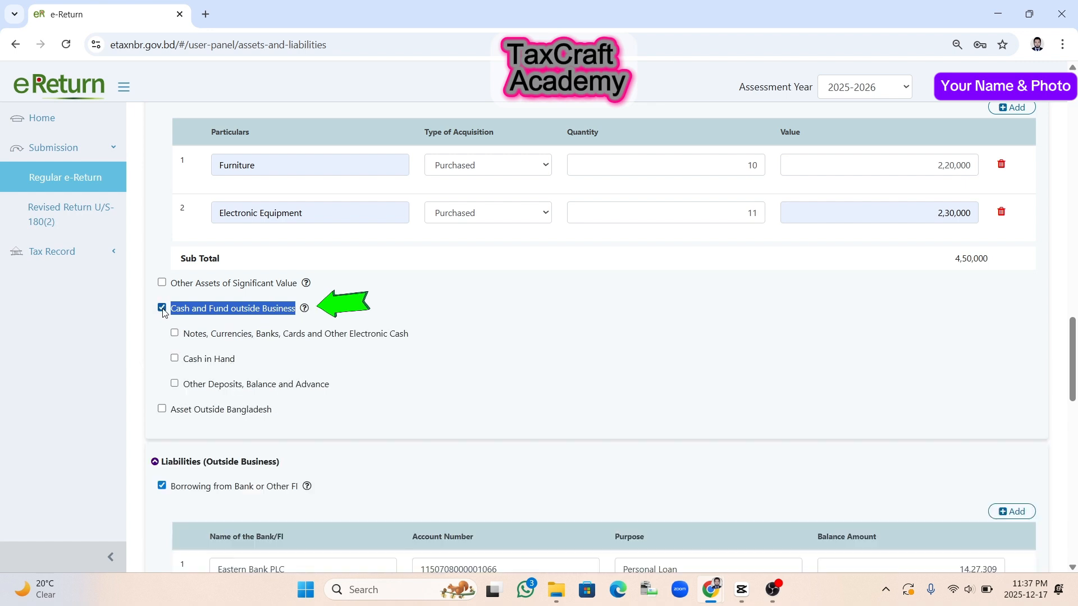
left_click(175, 333)
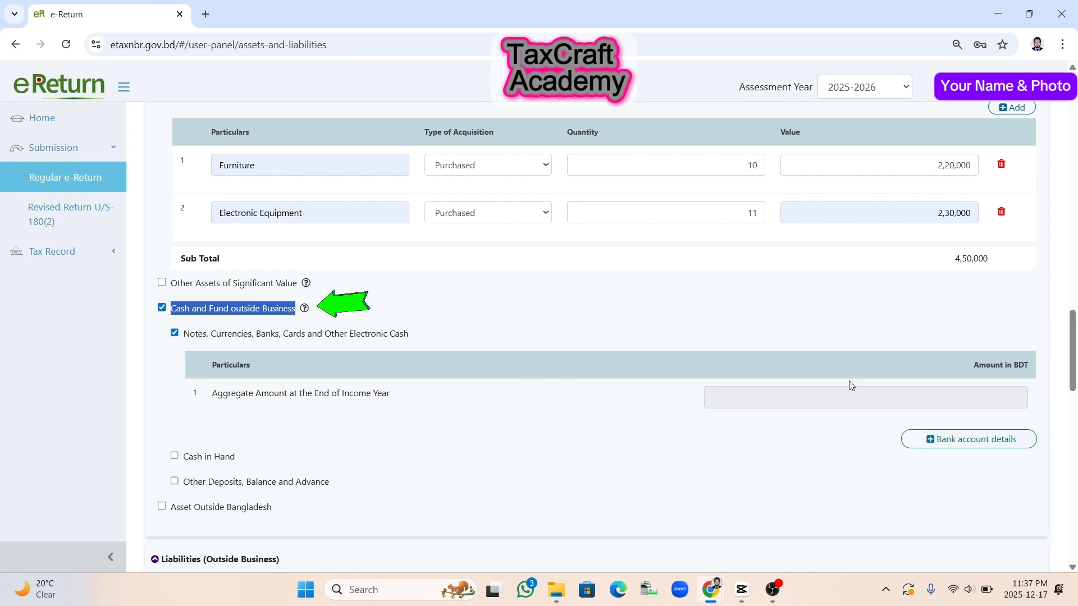
left_click(960, 442)
left_click(931, 468)
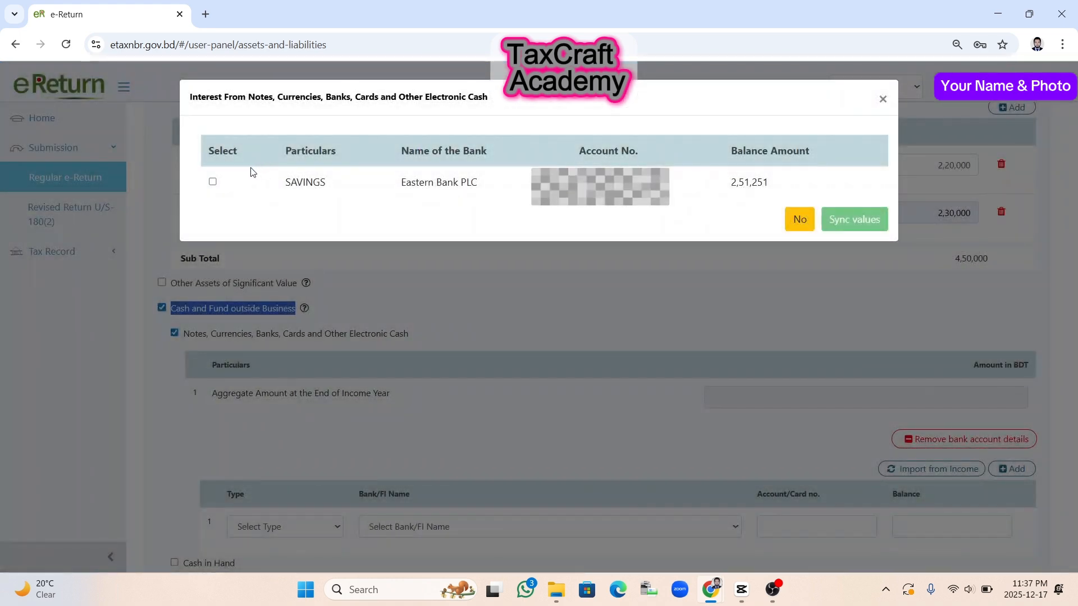
left_click(213, 182)
left_click(837, 216)
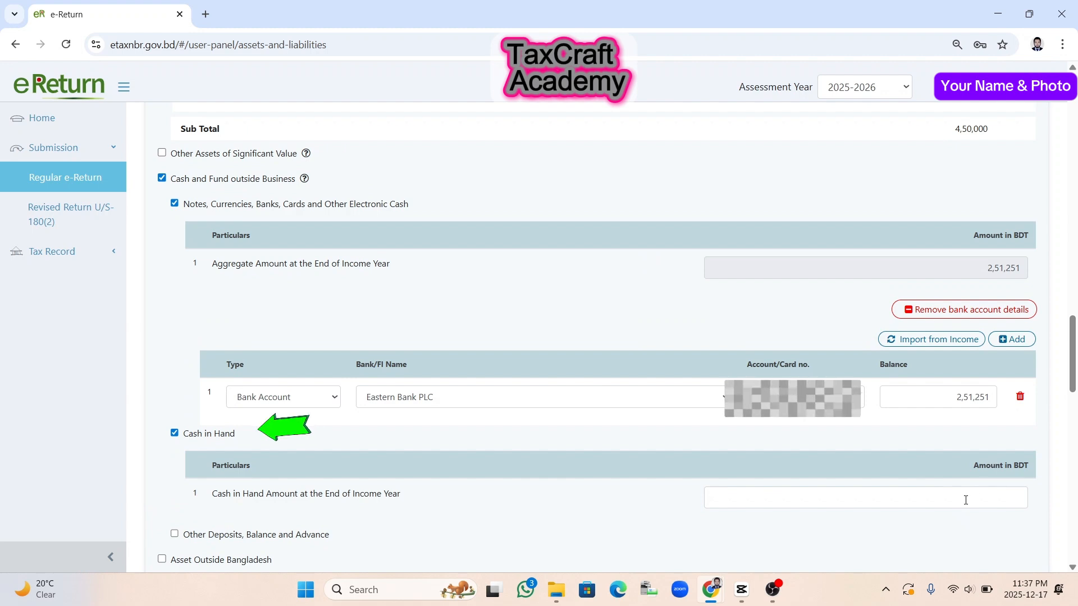
left_click(966, 500)
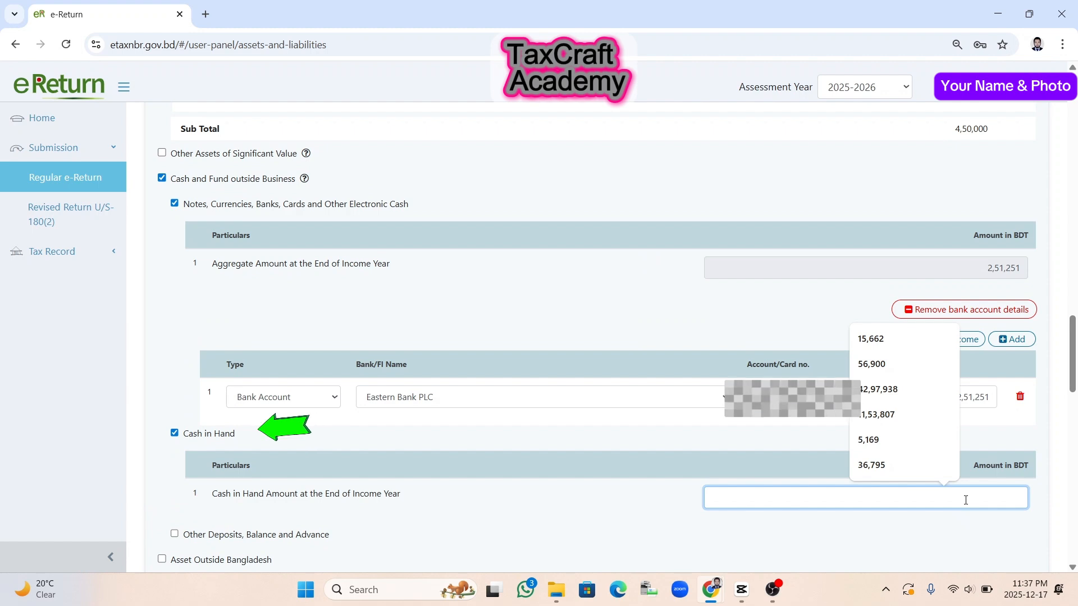
type("3997938")
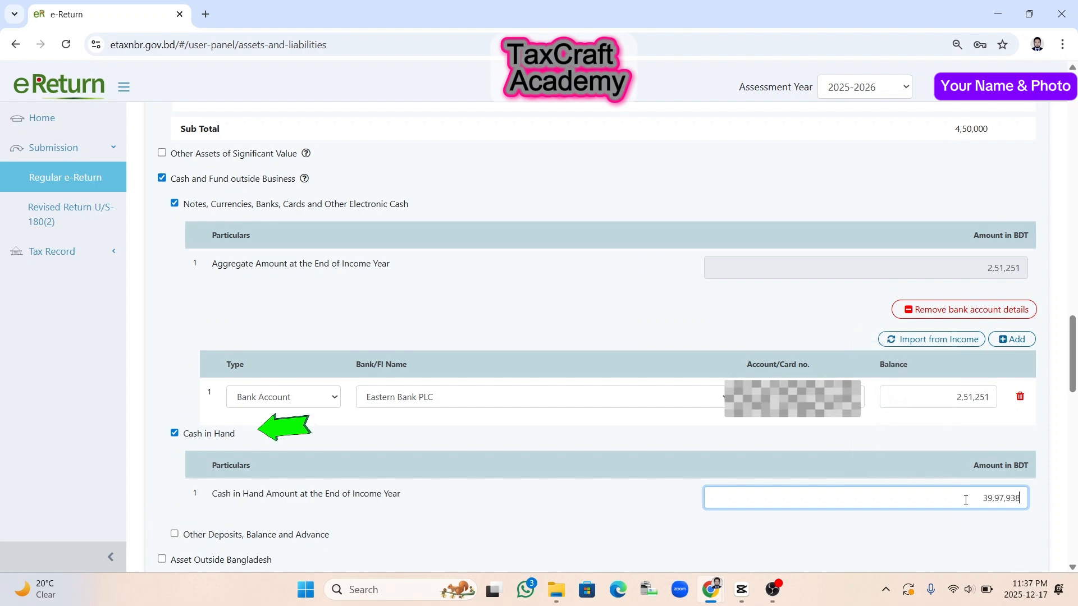
- Check the liabilities, outflow, fund sources and wealth summary through the Difference row, and save and continue to Tax & Payment
scroll(965, 500, "down", 4)
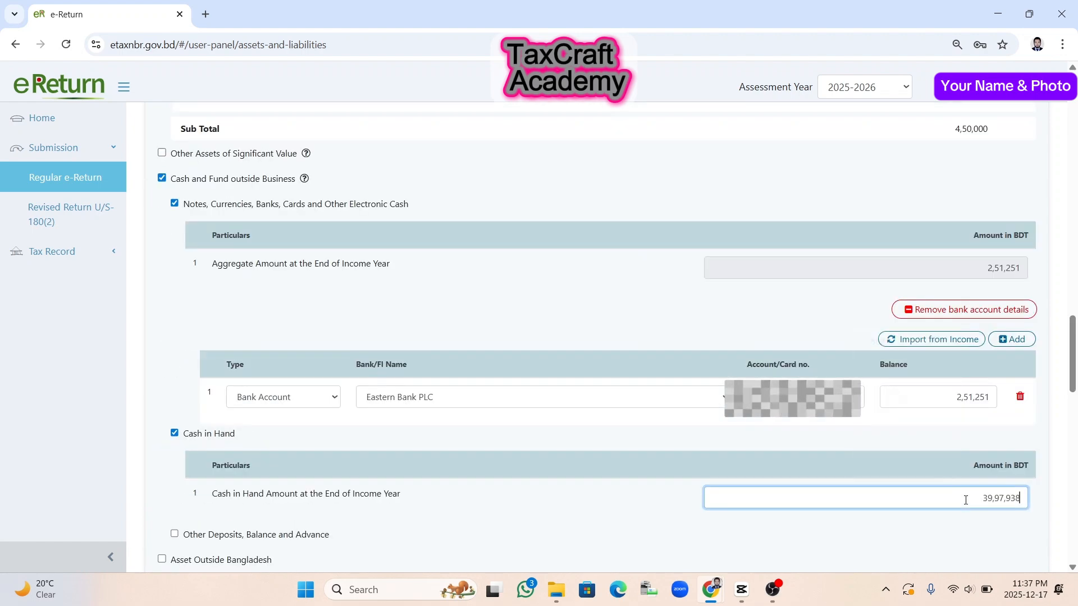
scroll(965, 501, "down", 4)
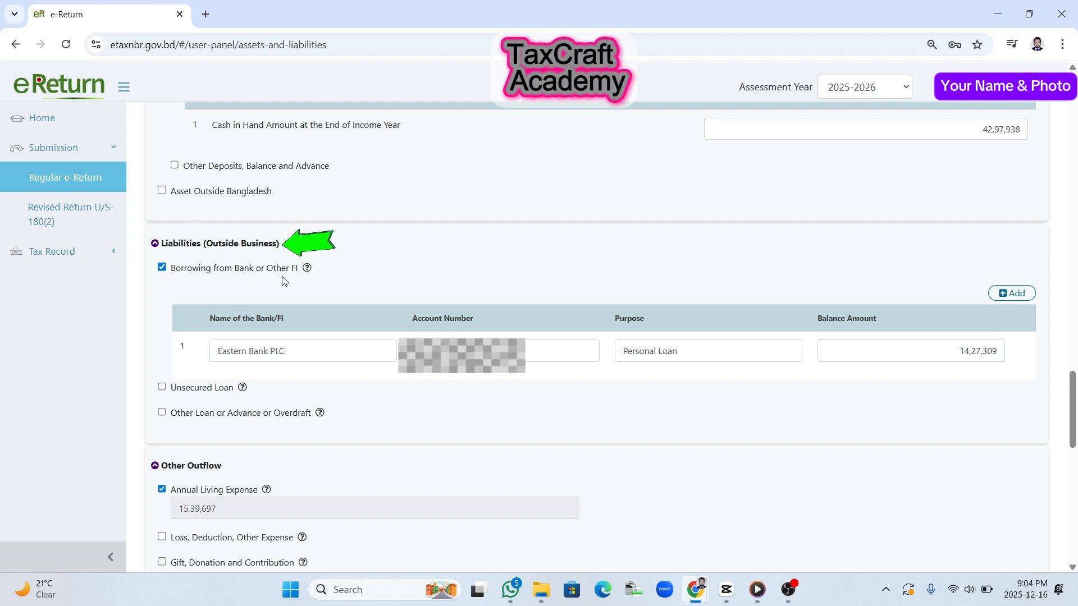
scroll(741, 368, "down", 3)
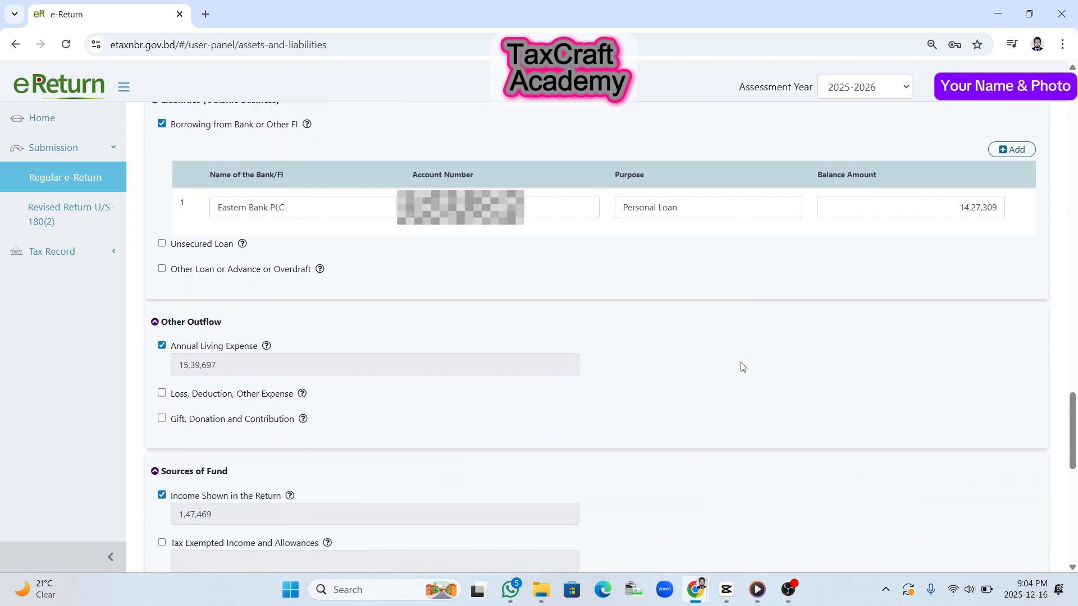
scroll(742, 367, "down", 3)
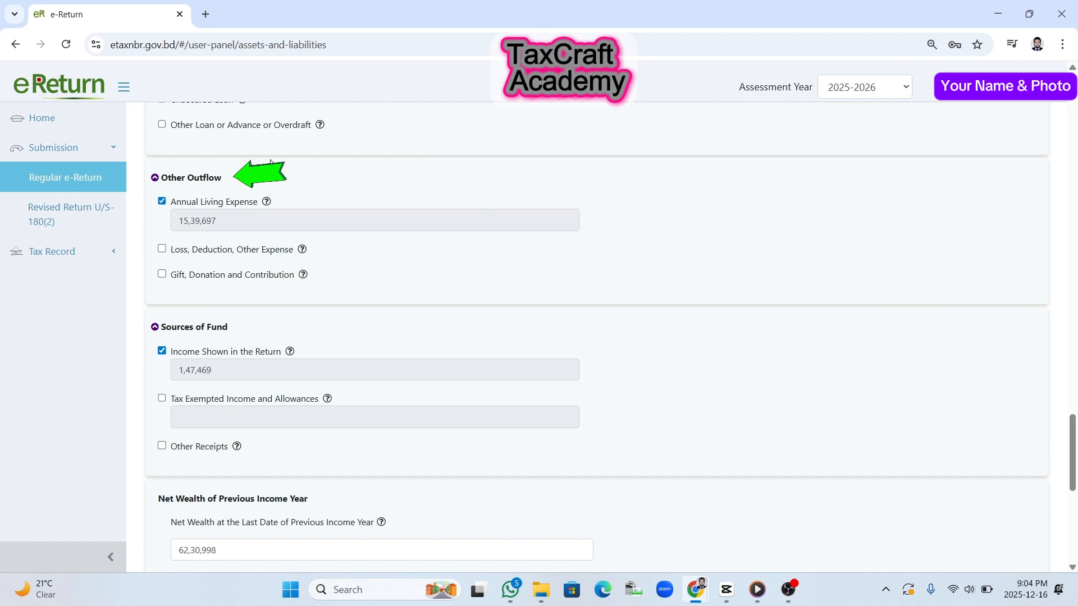
scroll(207, 255, "down", 3)
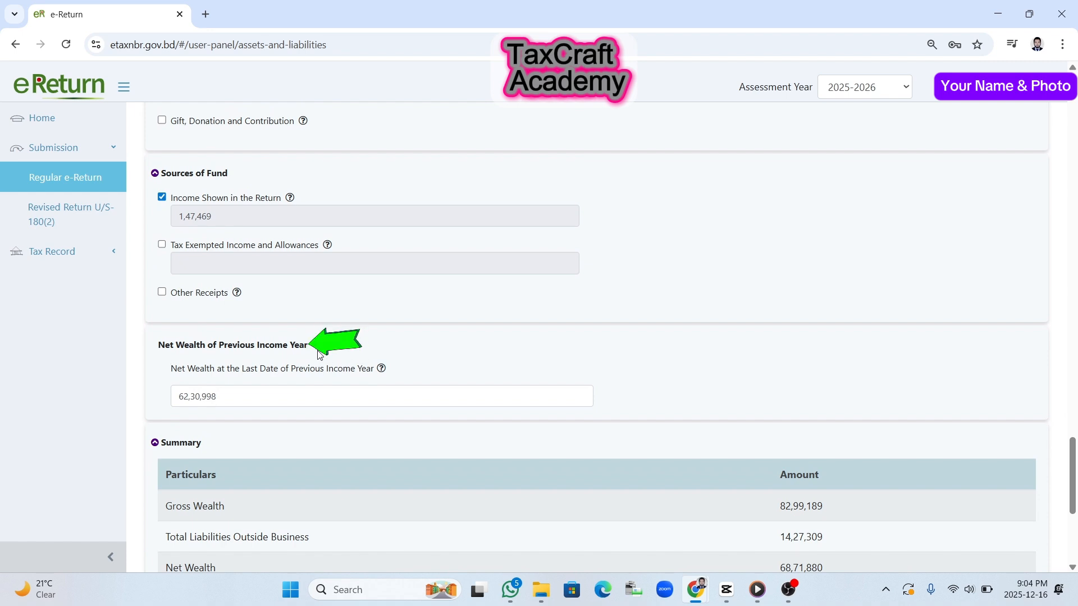
left_click_drag(319, 354, 147, 352)
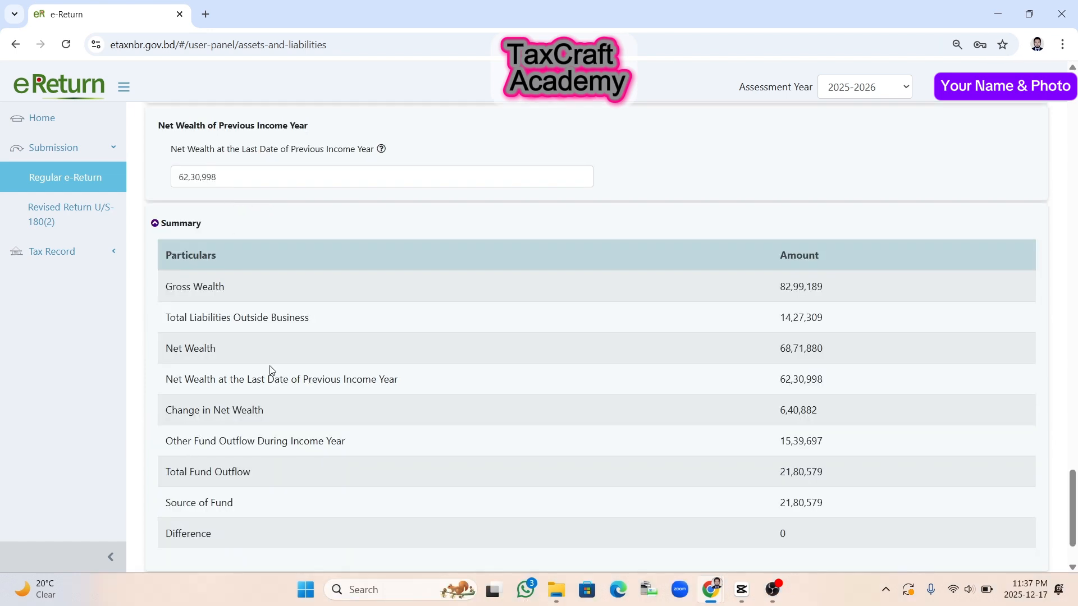
scroll(270, 366, "down", 2)
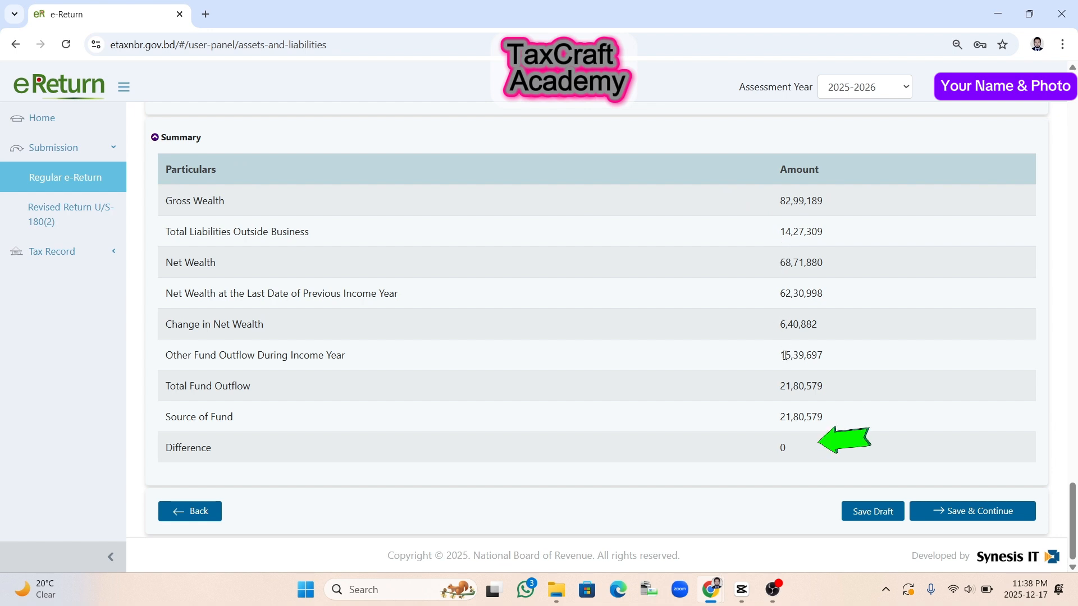
double_click(778, 452)
left_click_drag(230, 449, 154, 452)
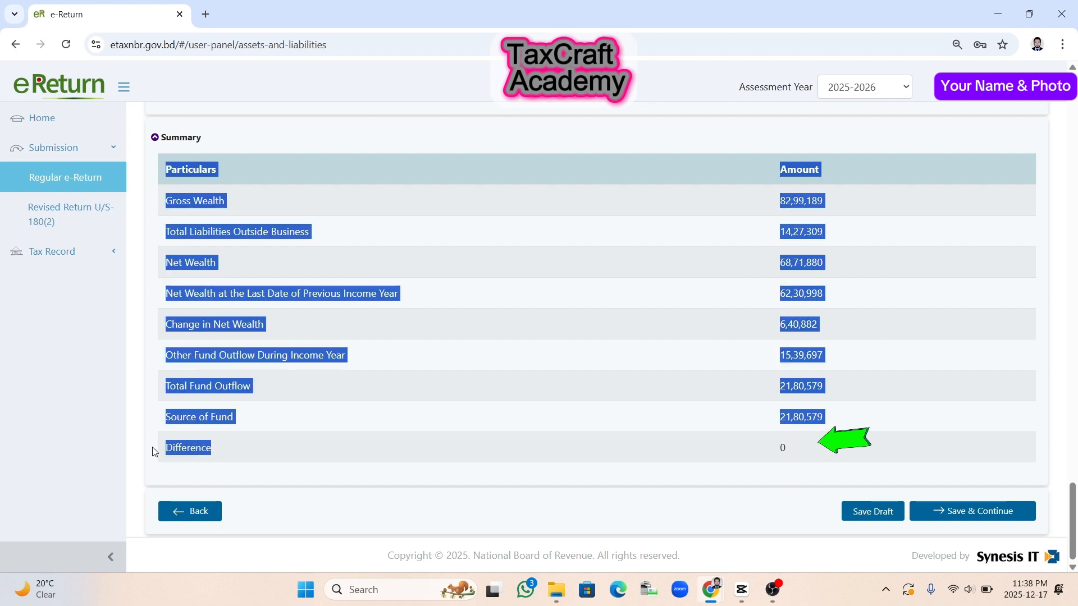
left_click(190, 452)
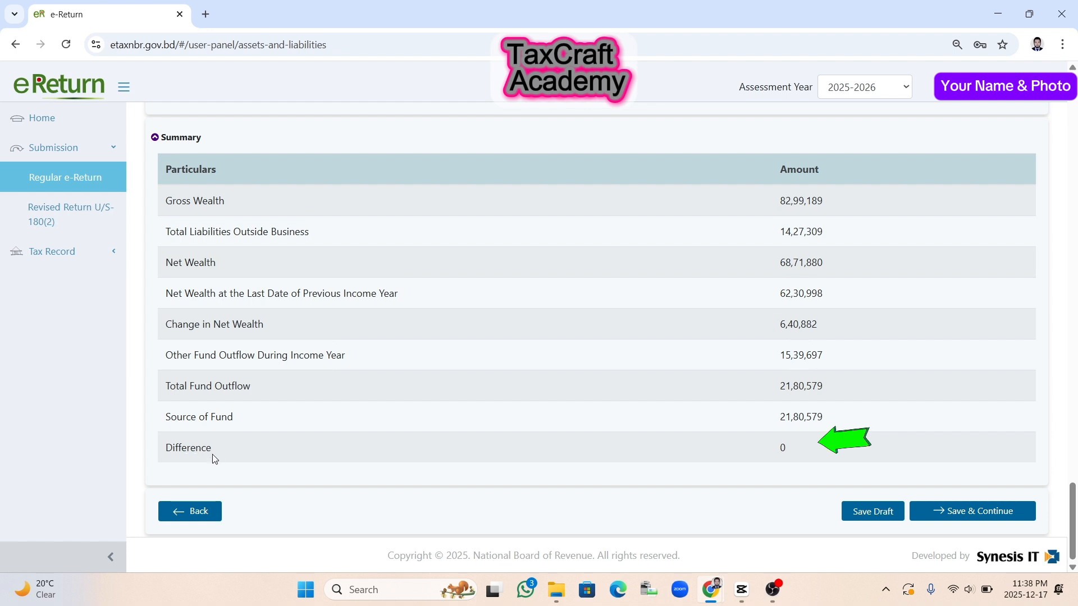
left_click_drag(214, 458, 166, 453)
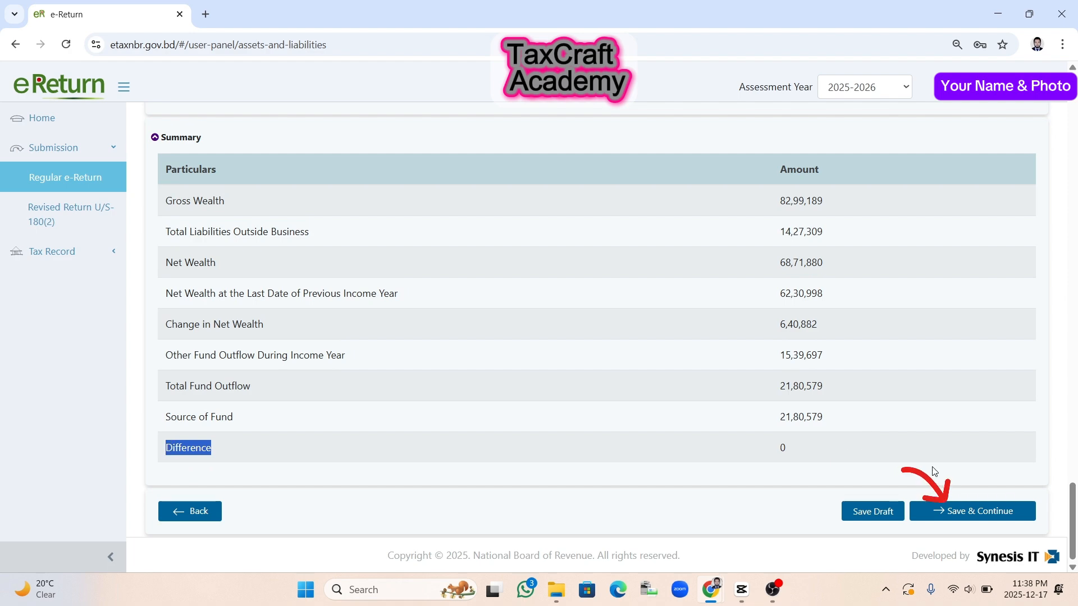
left_click(982, 517)
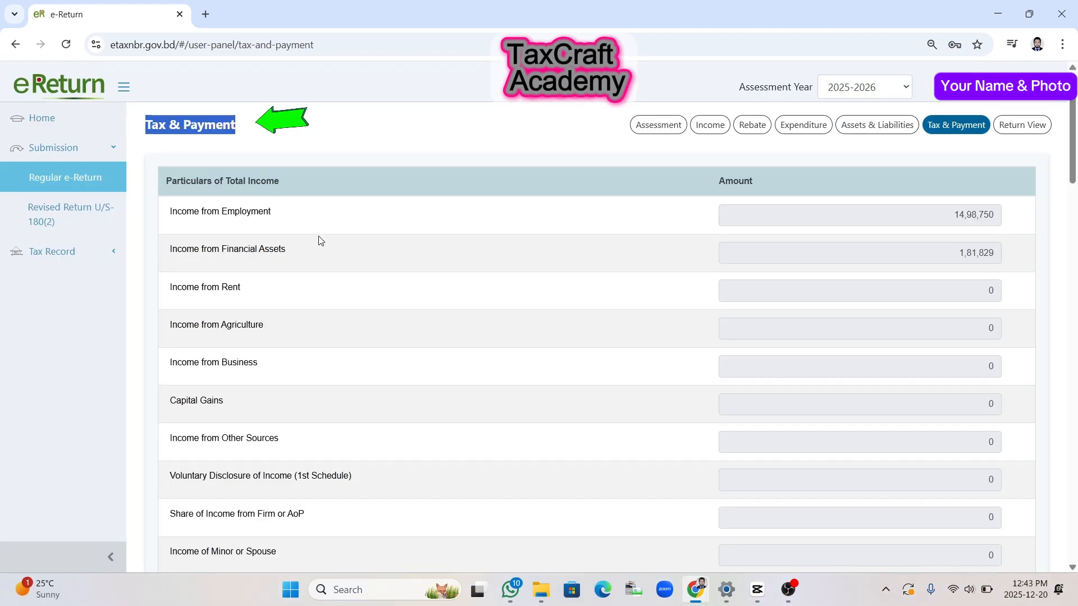
- Examine the income particulars for tax, from Income from Employment through Total Income and Tax Exempted Income
left_click(297, 216)
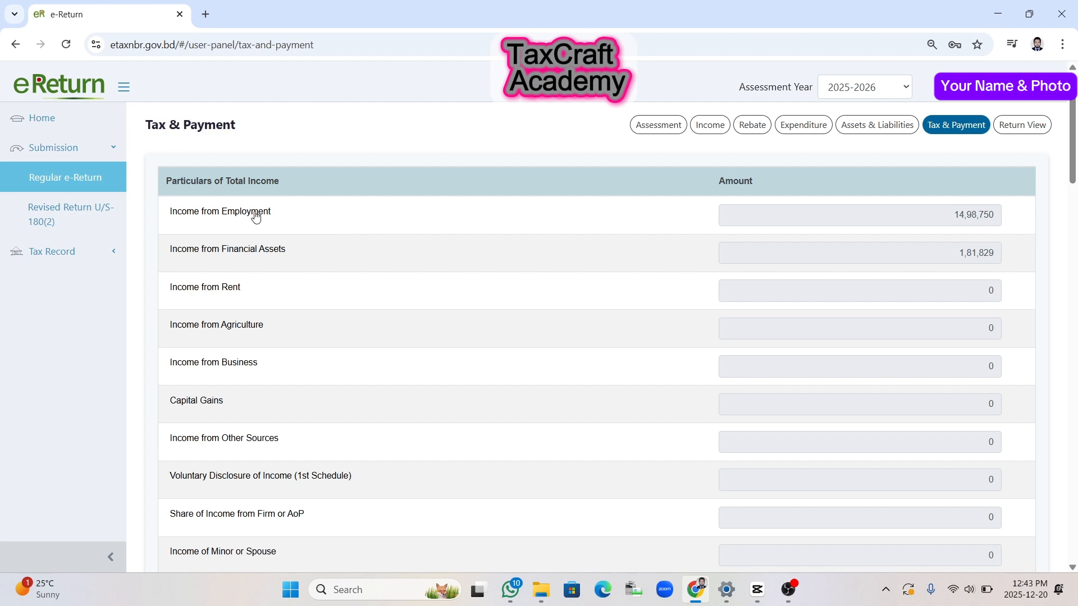
left_click_drag(272, 217, 172, 220)
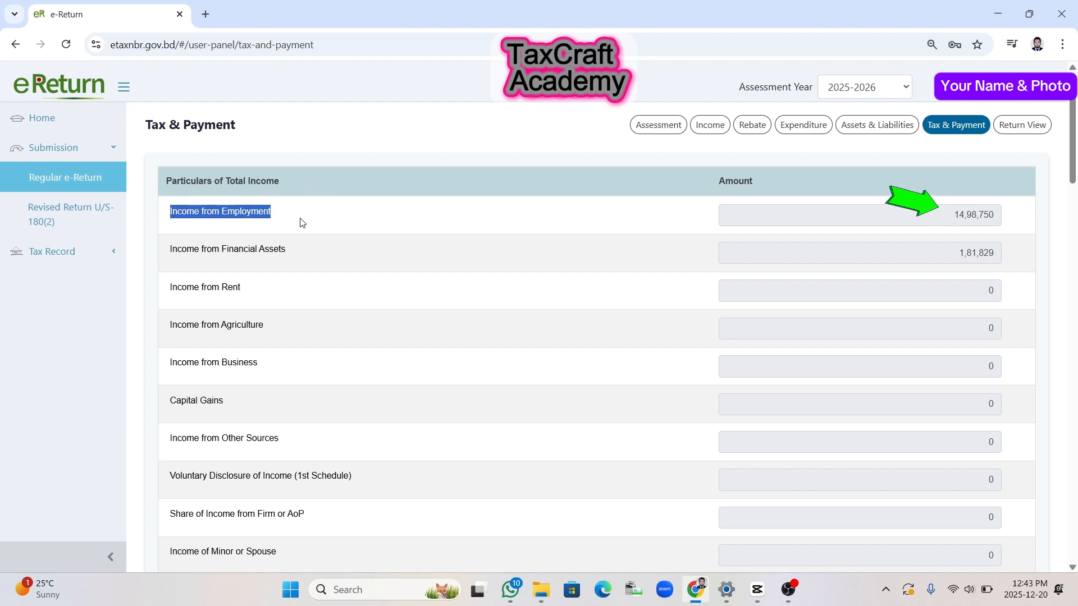
left_click(313, 229)
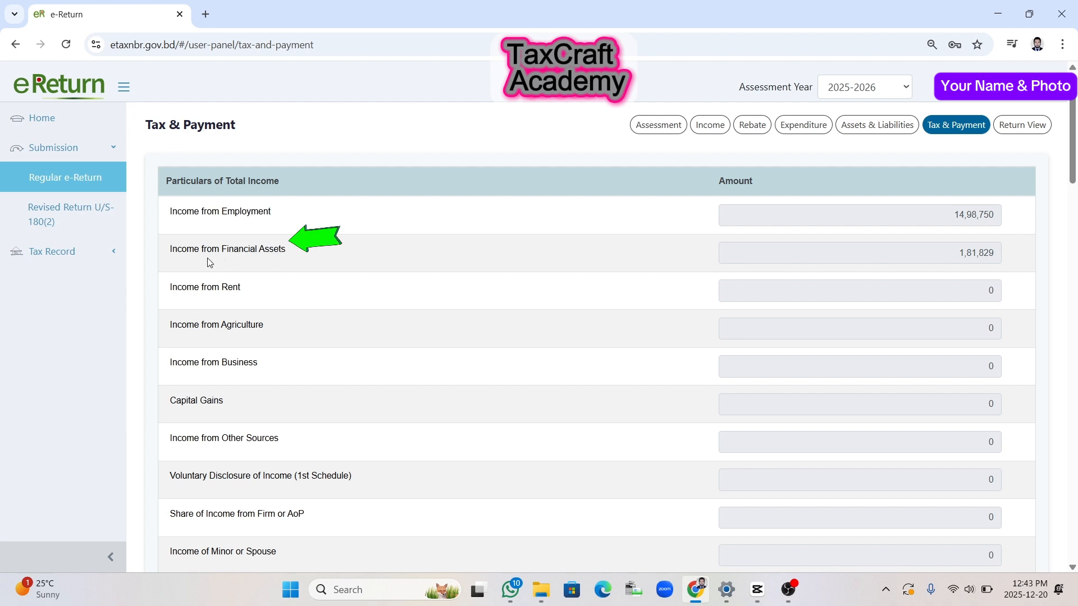
triple_click(174, 259)
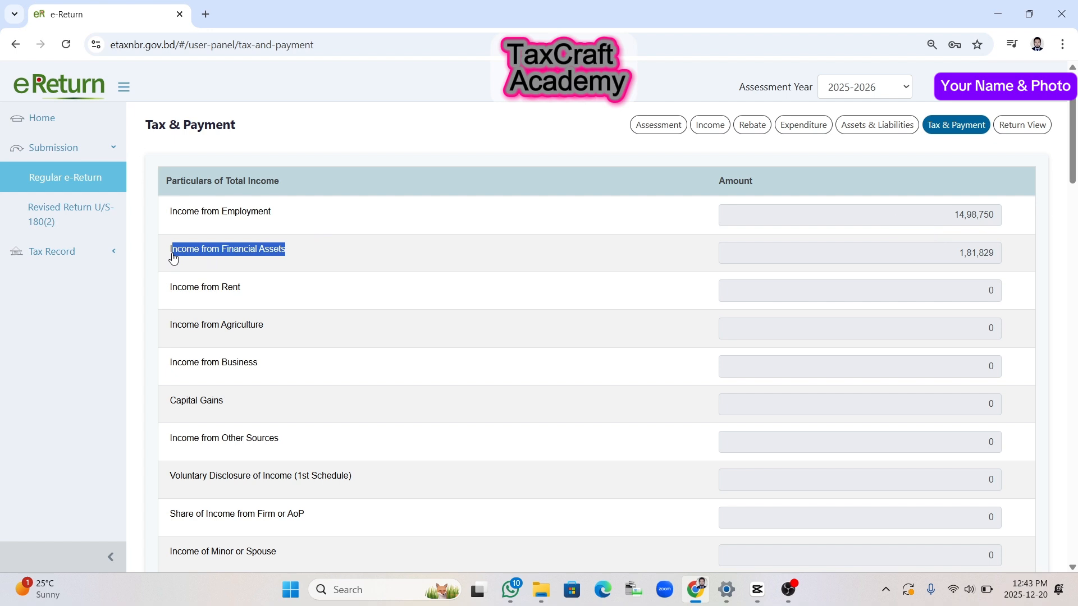
triple_click(168, 296)
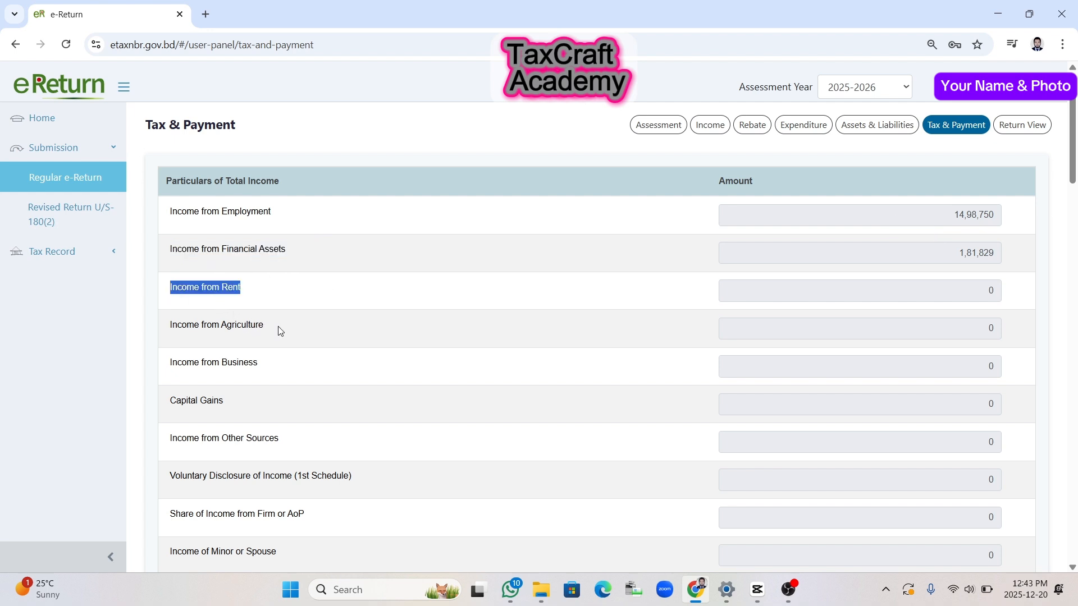
left_click_drag(281, 331, 207, 332)
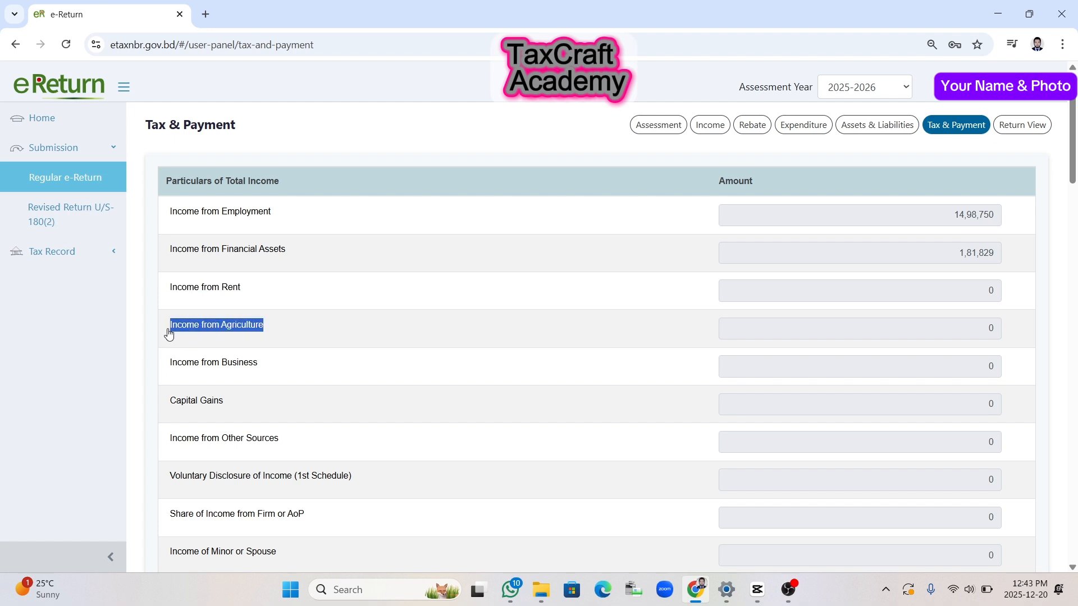
scroll(421, 341, "down", 6)
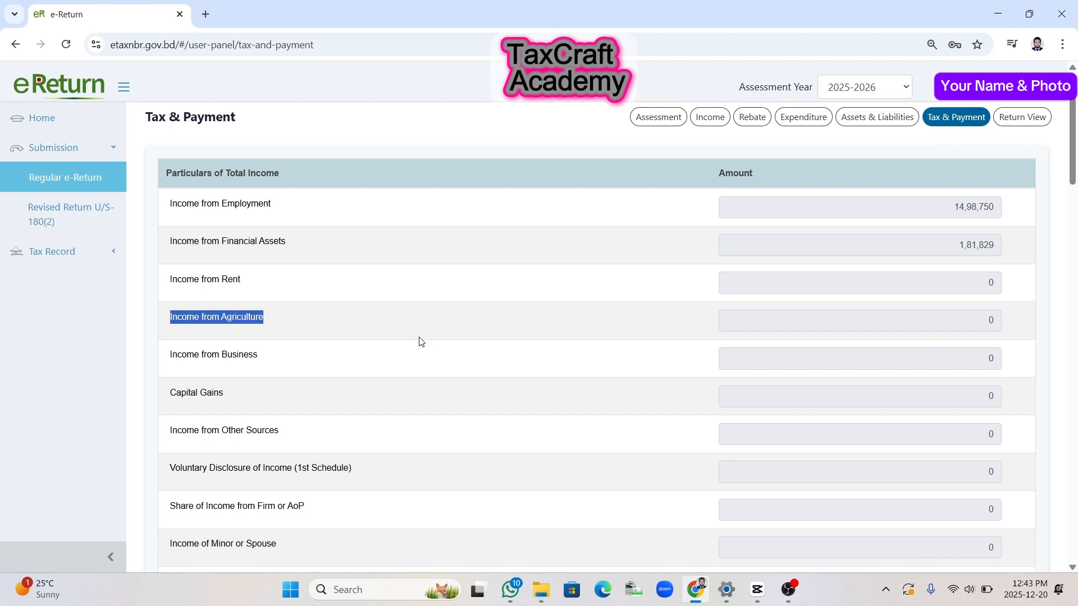
left_click_drag(223, 302, 167, 300)
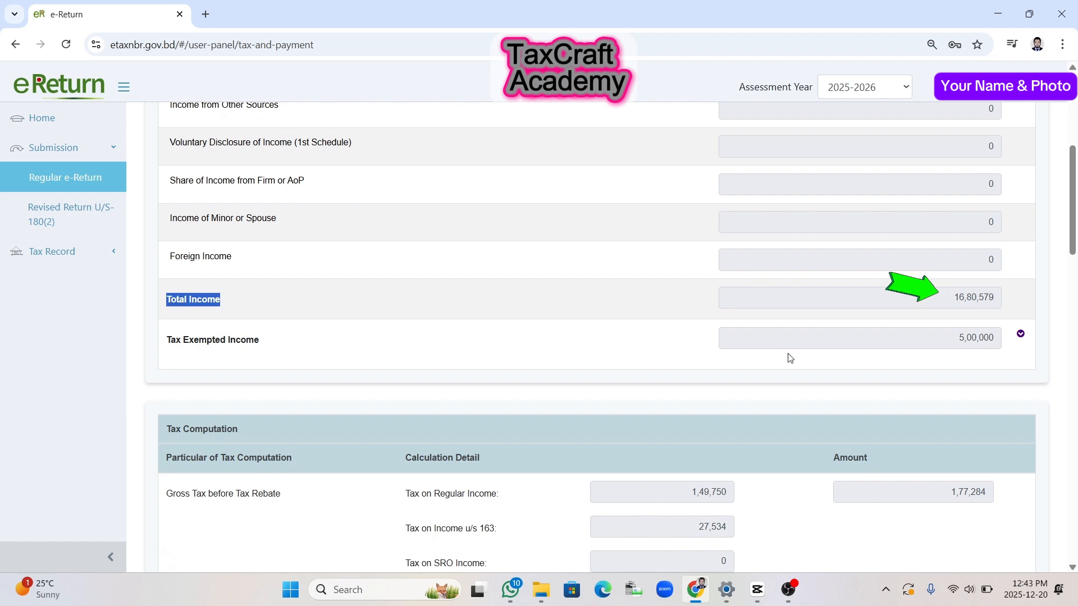
left_click_drag(995, 298, 951, 298)
left_click_drag(167, 340, 258, 344)
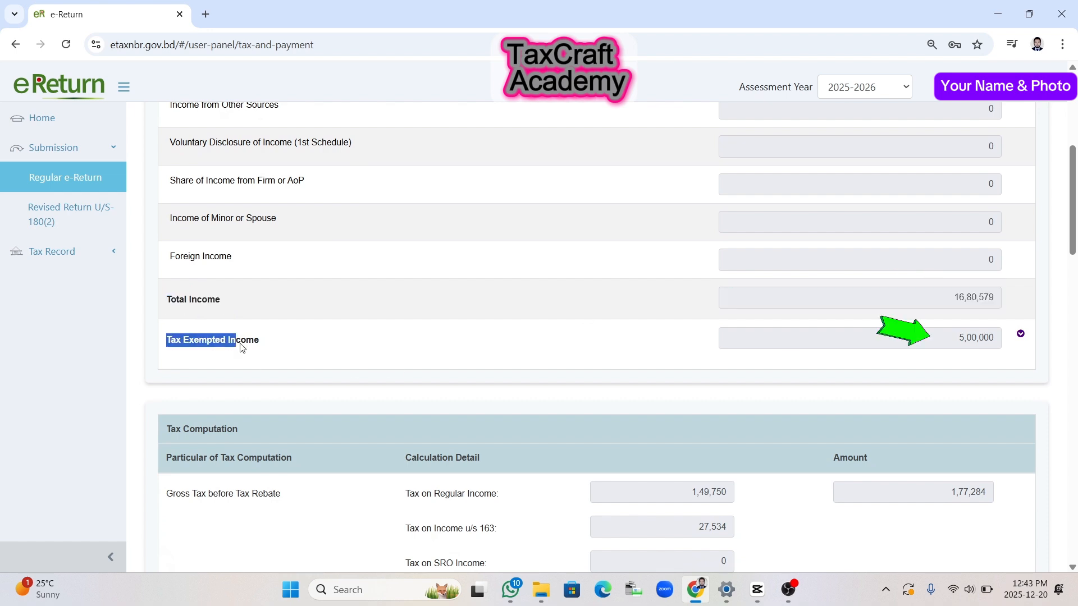
- Examine Tax Exempted Income and the tax computation from Gross Tax before Tax Rebate through Net Tax after Tax Rebate
left_click_drag(941, 339, 1000, 338)
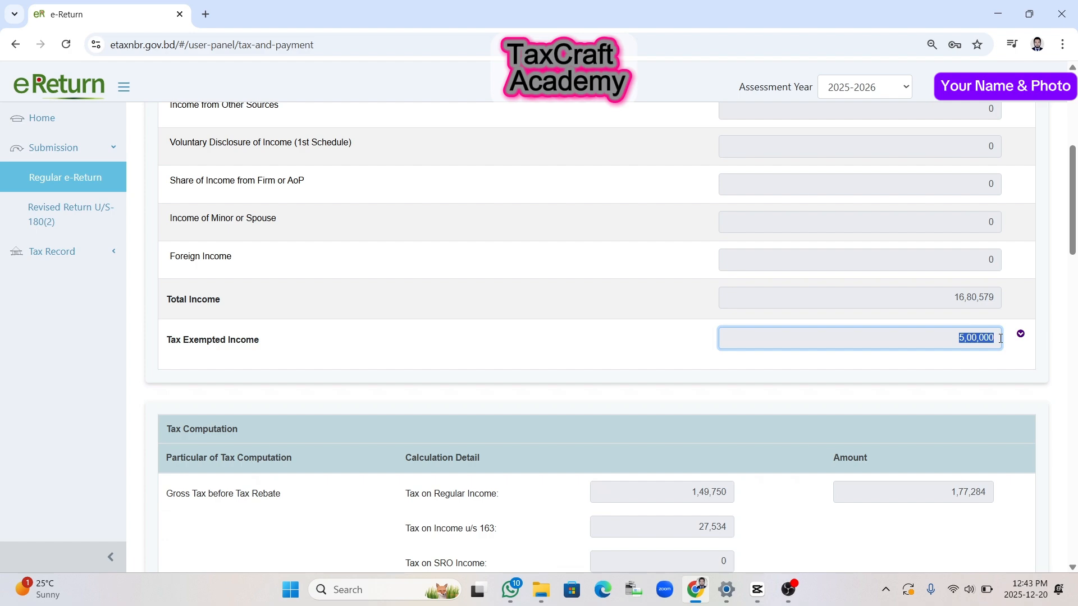
scroll(909, 365, "down", 6)
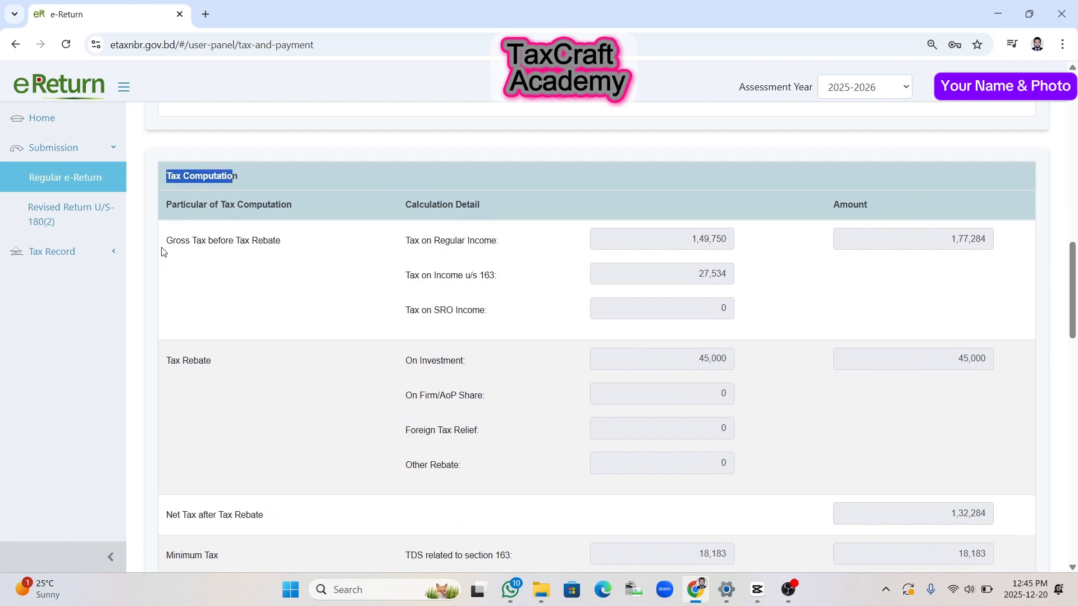
left_click_drag(163, 241, 286, 241)
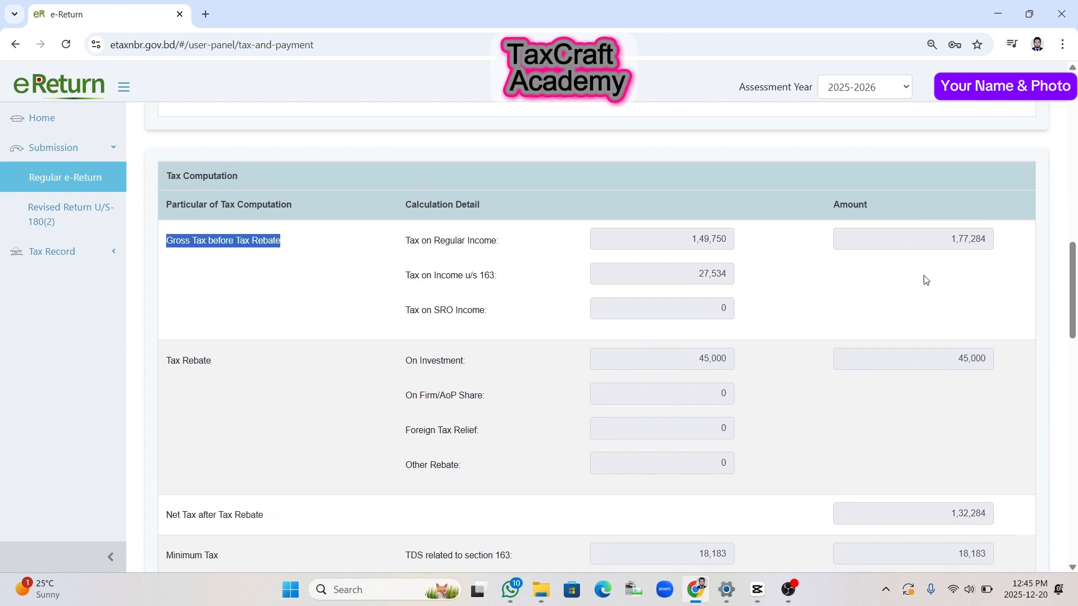
left_click_drag(941, 242, 986, 239)
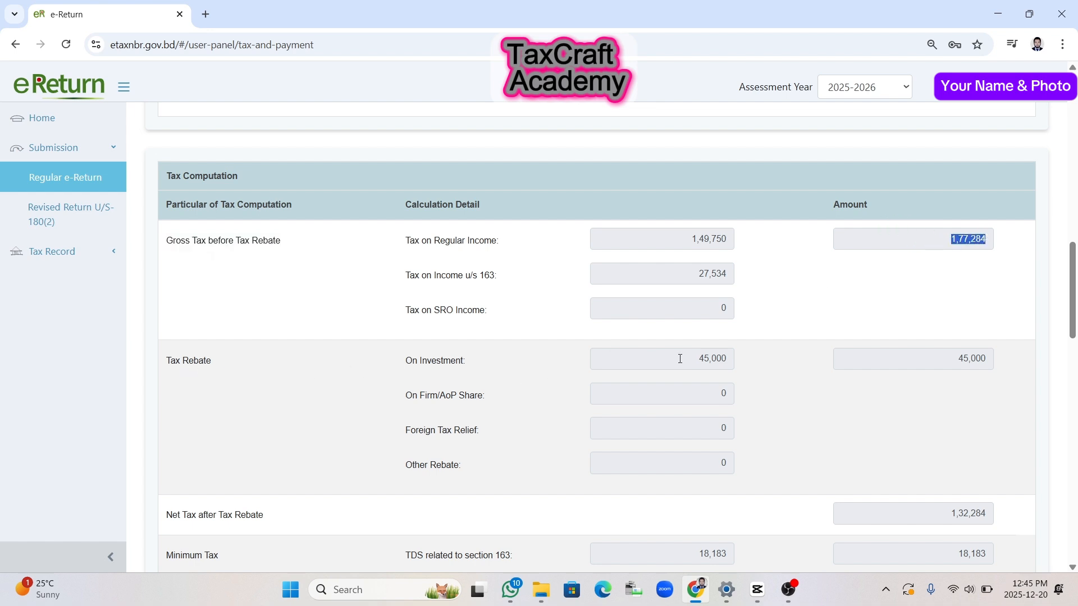
left_click_drag(691, 359, 721, 359)
scroll(724, 362, "down", 2)
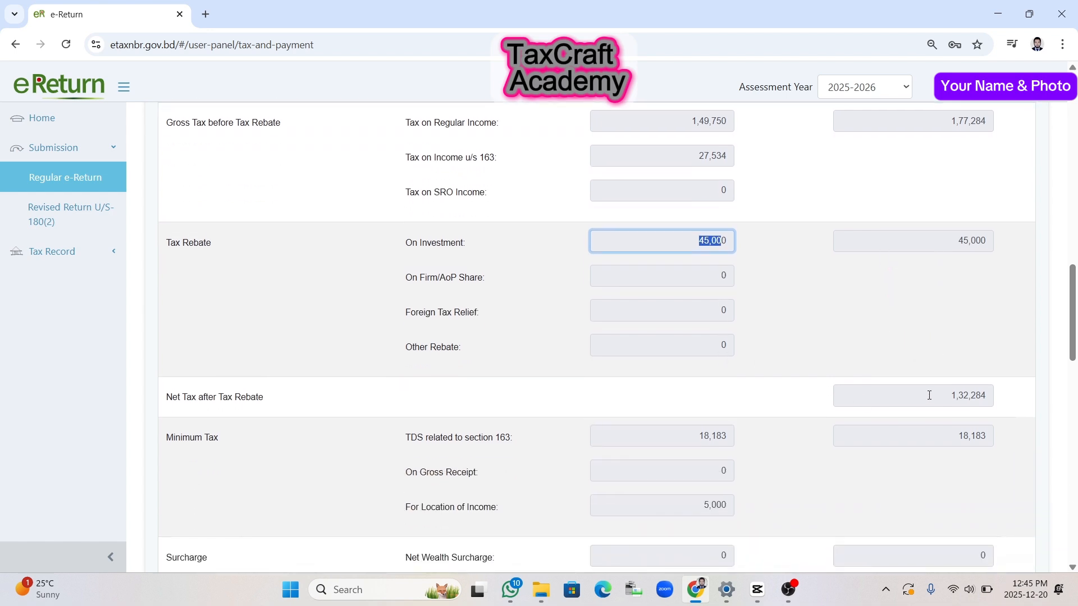
left_click_drag(166, 397, 263, 396)
left_click_drag(942, 389, 998, 395)
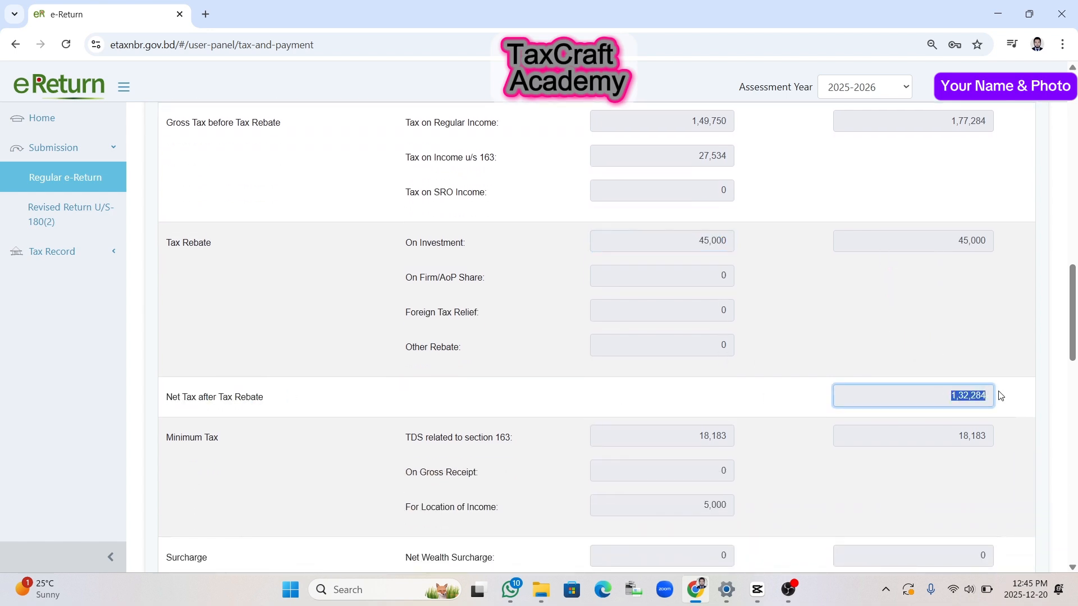
- Examine the Minimum Tax rows, including TDS related to section 163, and the surcharges through Total Amount Payable
scroll(812, 405, "down", 2)
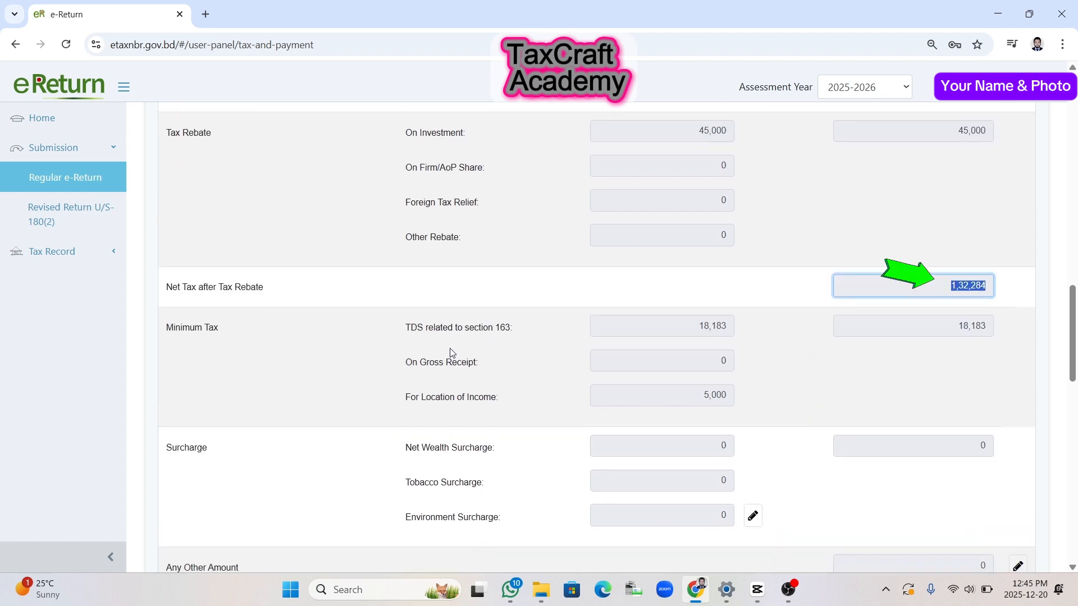
left_click_drag(404, 337, 511, 341)
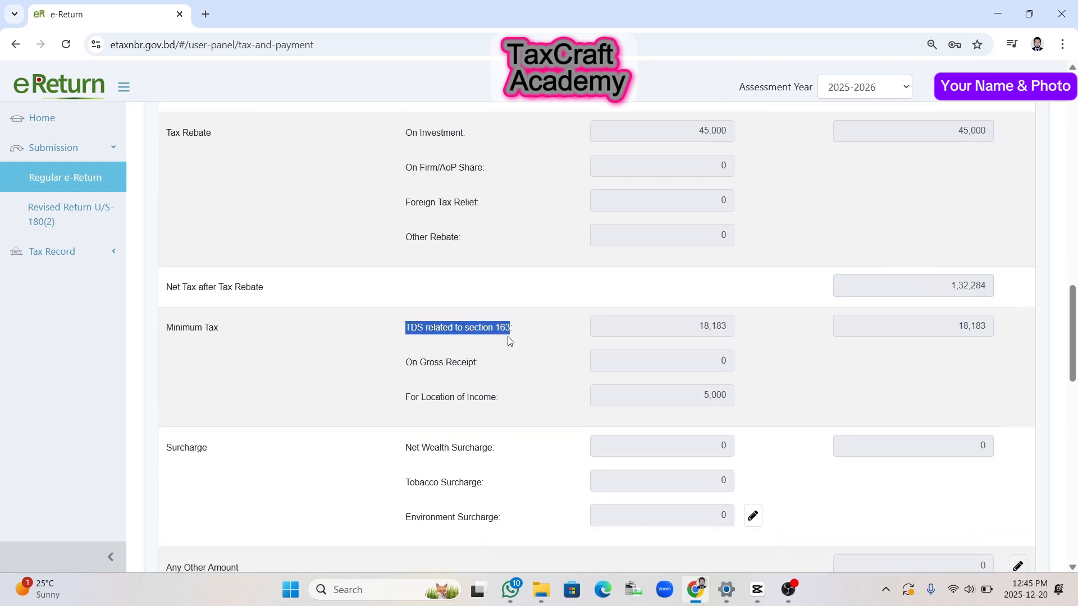
left_click(965, 326)
scroll(898, 356, "down", 4)
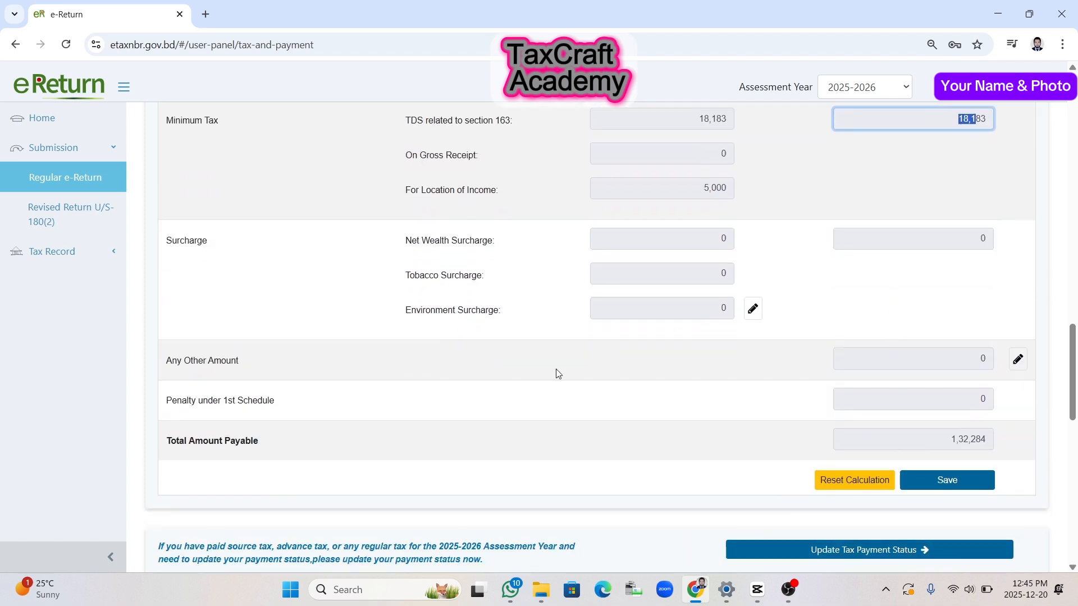
left_click_drag(167, 461, 254, 449)
left_click(907, 439)
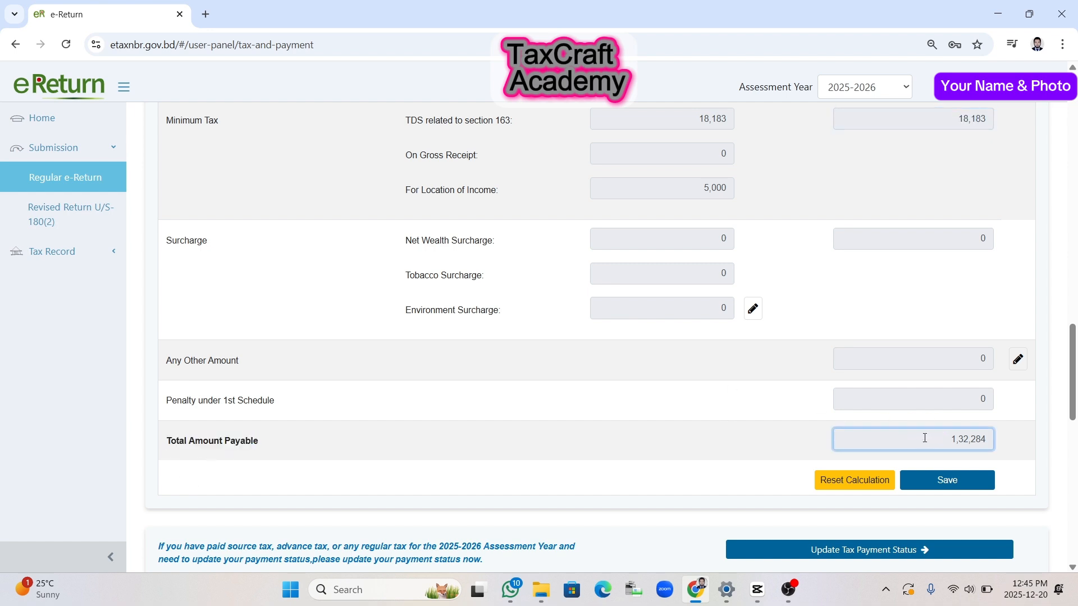
- Read the notice on paid source, advance and regular tax, and go to the tax payment status update in the e-Return Ledger
scroll(921, 438, "down", 5)
left_click_drag(231, 273, 333, 276)
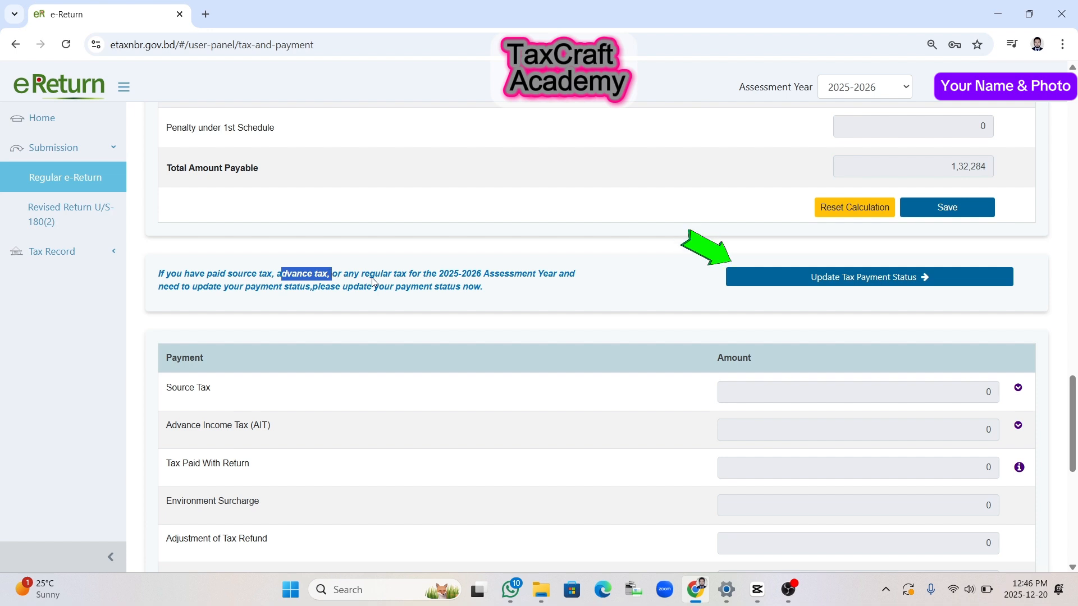
left_click_drag(159, 274, 465, 268)
left_click_drag(369, 274, 481, 270)
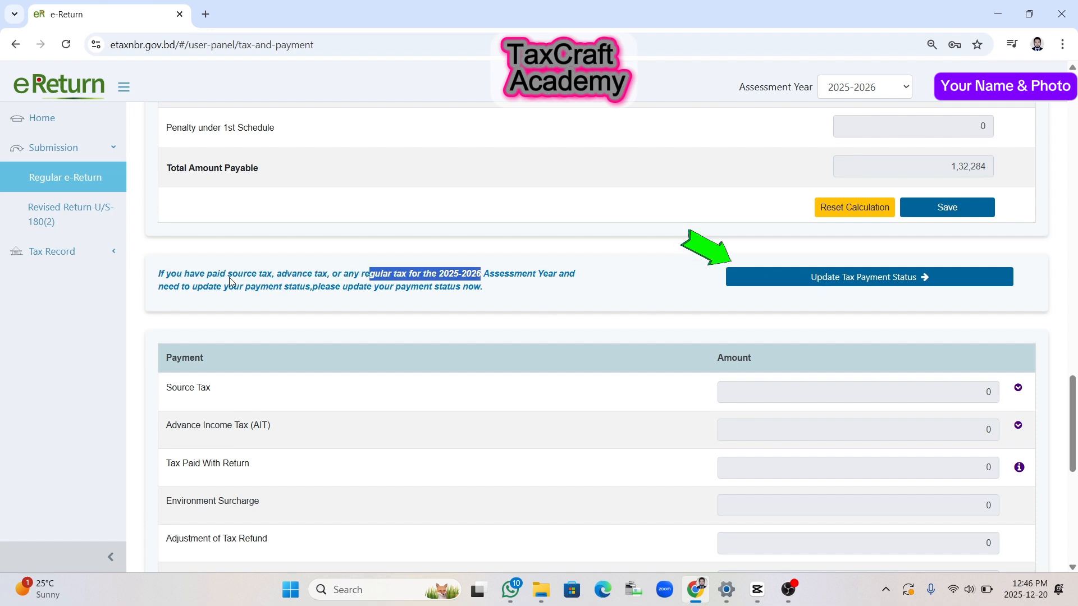
left_click(772, 281)
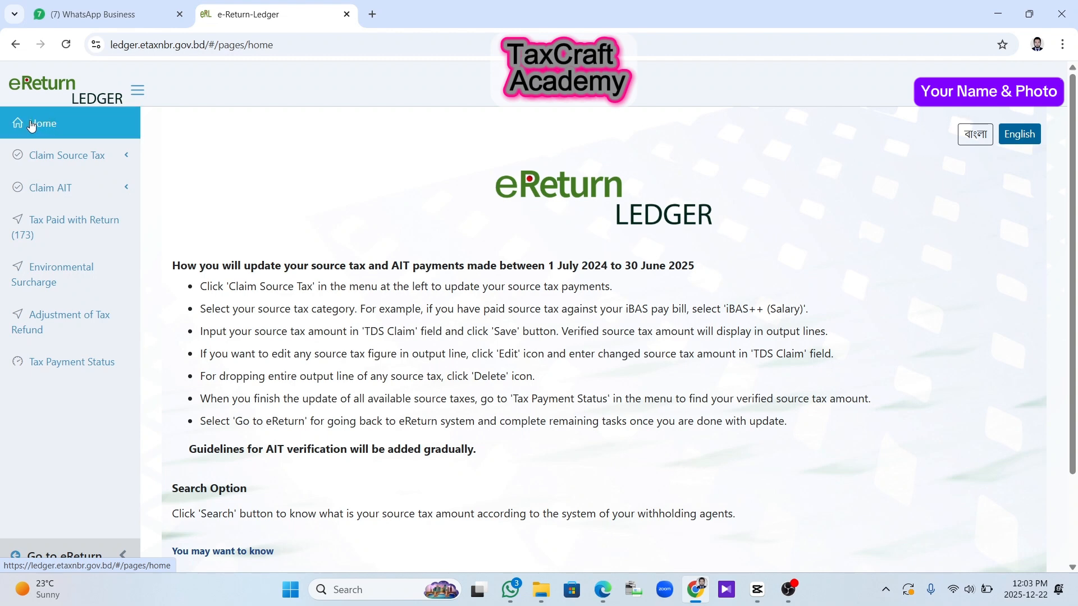
- Open the Sanchayapatra source tax claim and bring up the certificates available for syncing from income
left_click(54, 165)
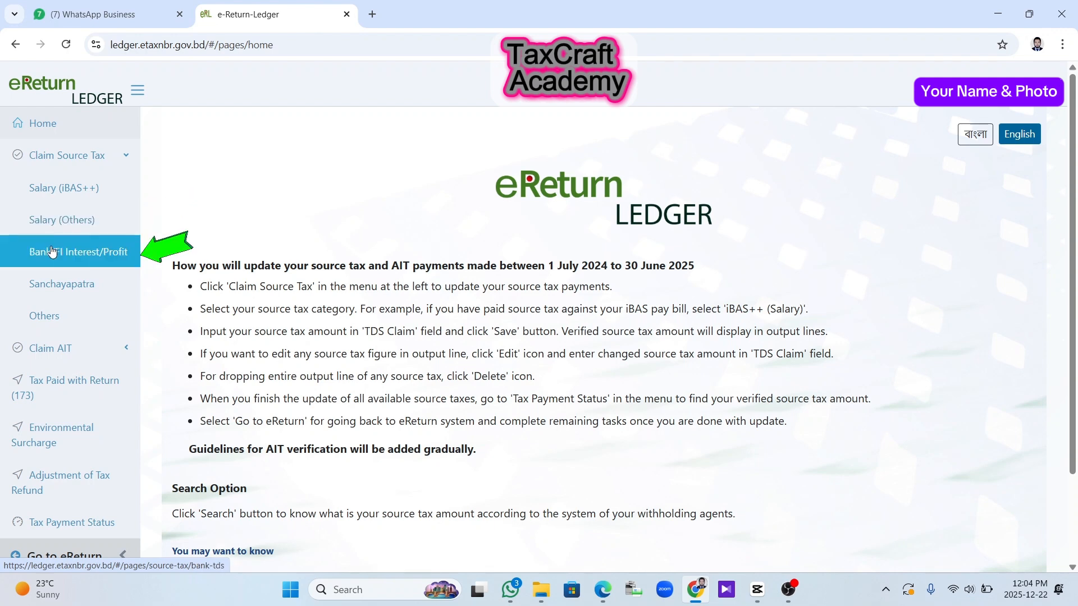
left_click(47, 290)
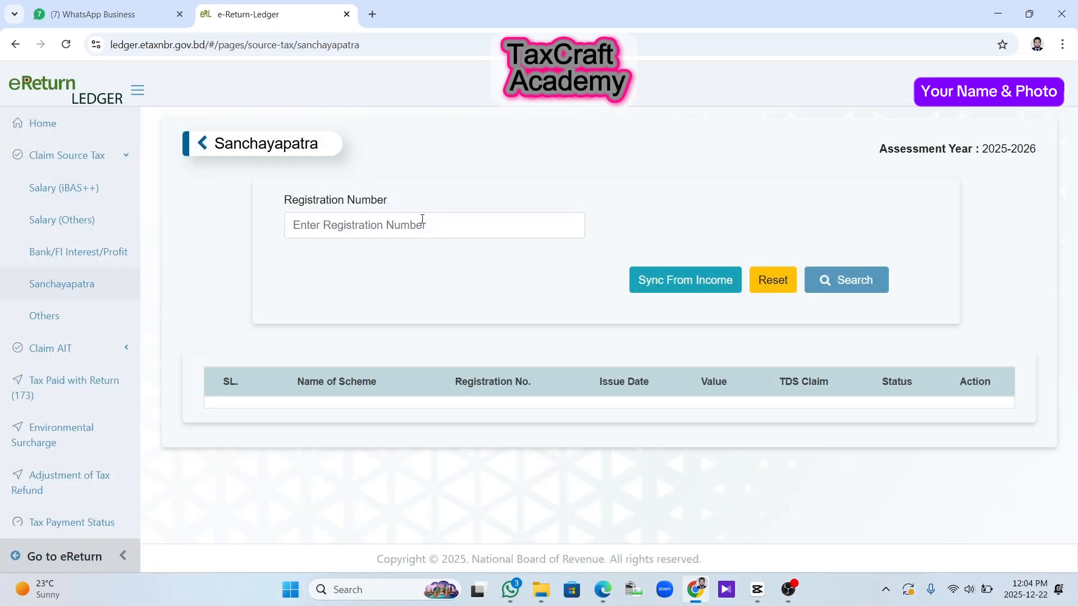
left_click(423, 219)
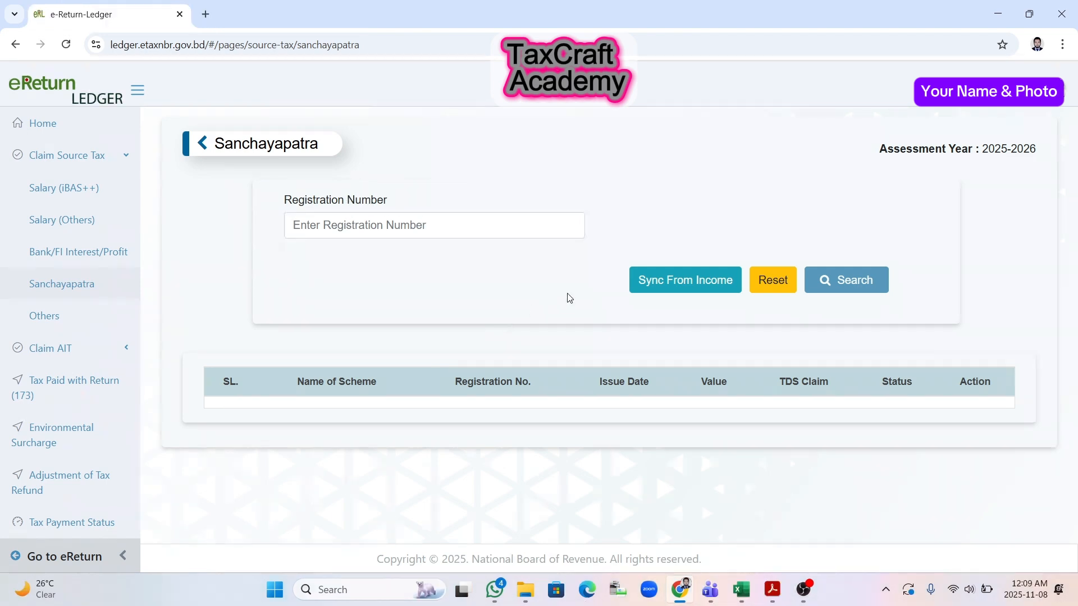
left_click(685, 287)
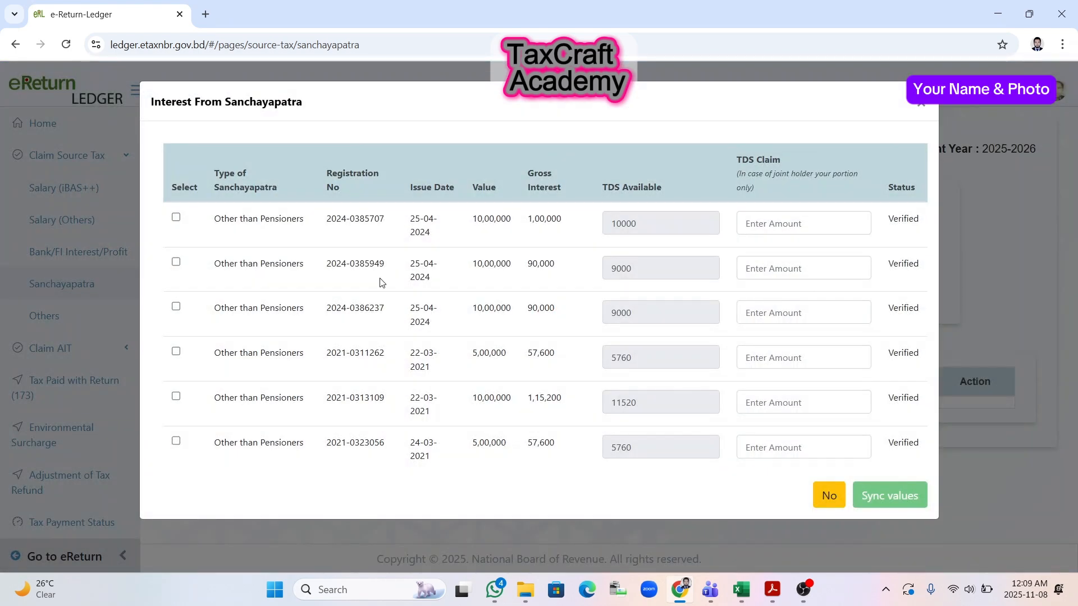
- Set the TDS claims of the six Sanchayapatra certificates, in listed order, to 10,000, 9,000, 9,000, 5,760, 11,520 and 5,760
left_click(754, 229)
type("100000")
left_click(759, 268)
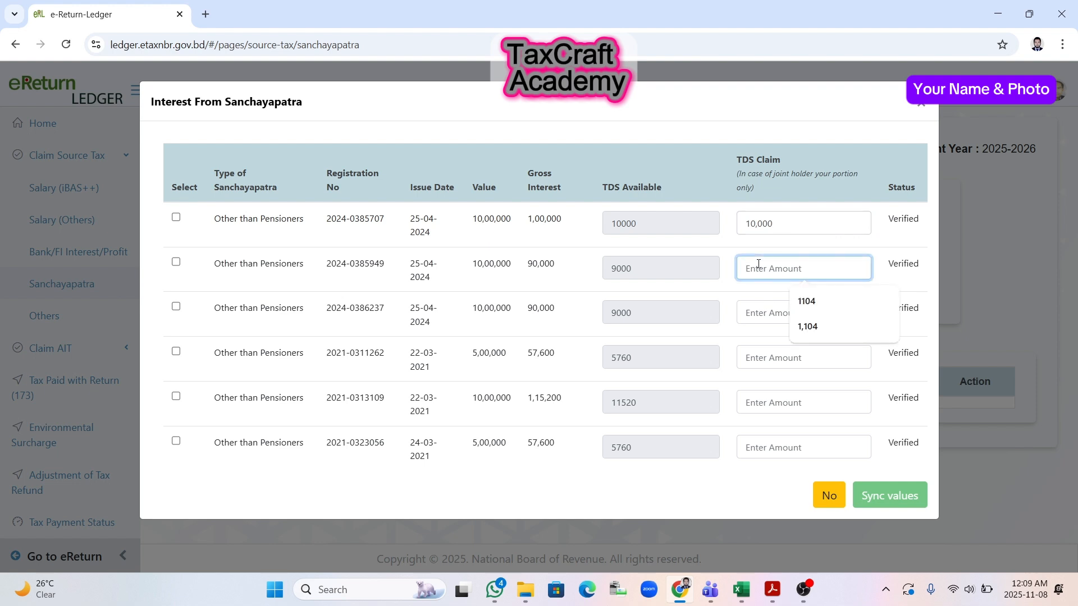
type("90000")
left_click(761, 310)
type("9000")
left_click(767, 357)
type("5,76")
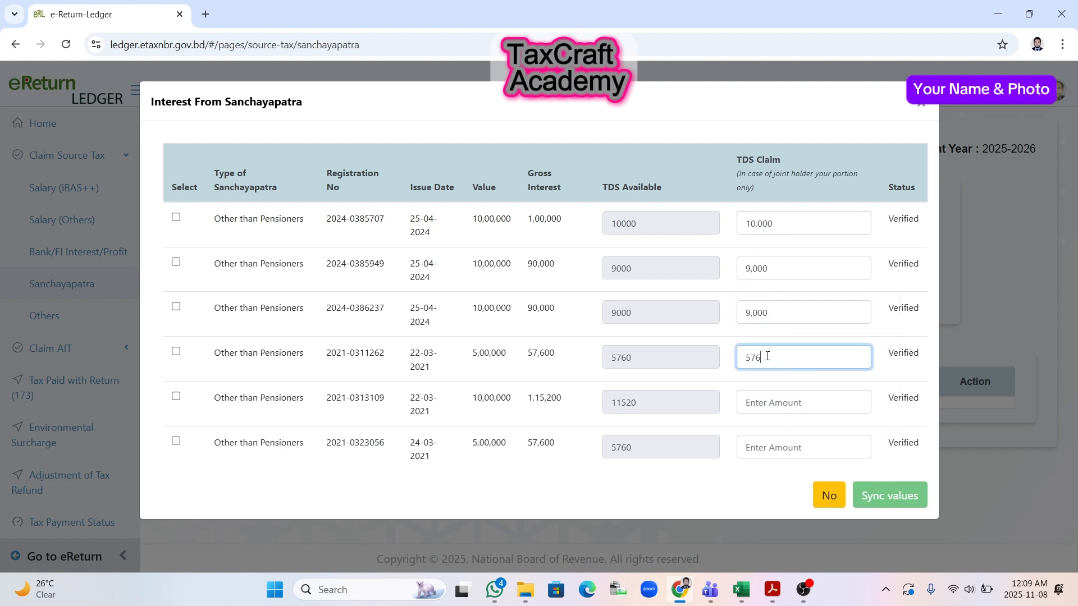
type("0")
left_click(764, 400)
type("11520")
left_click(759, 448)
type("5760")
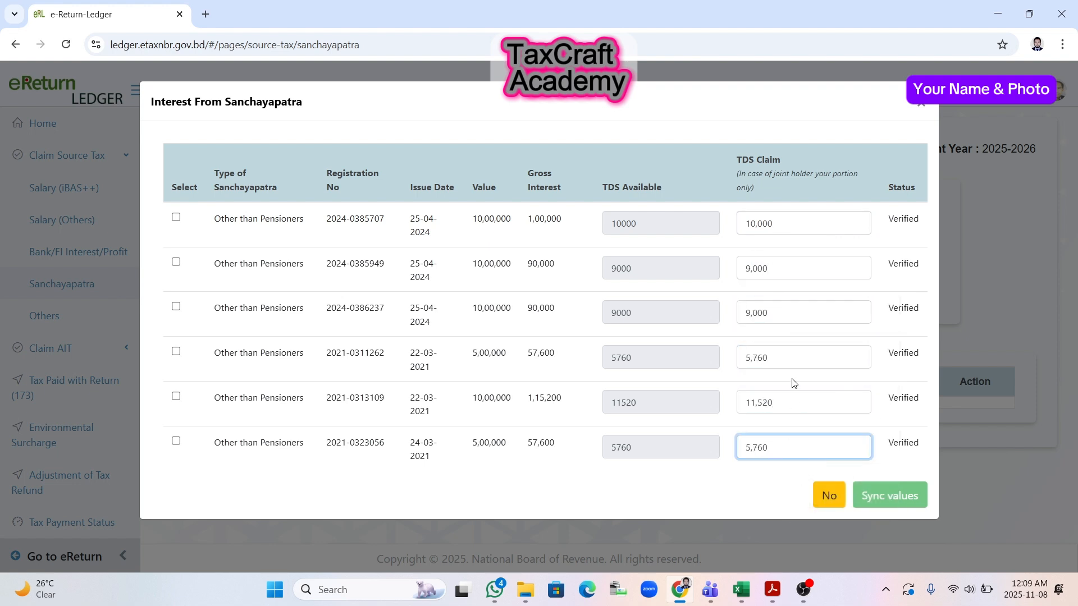
- Select all six Sanchayapatra certificates, sync their values, and check the Sanchayapatra TDS List
left_click(176, 217)
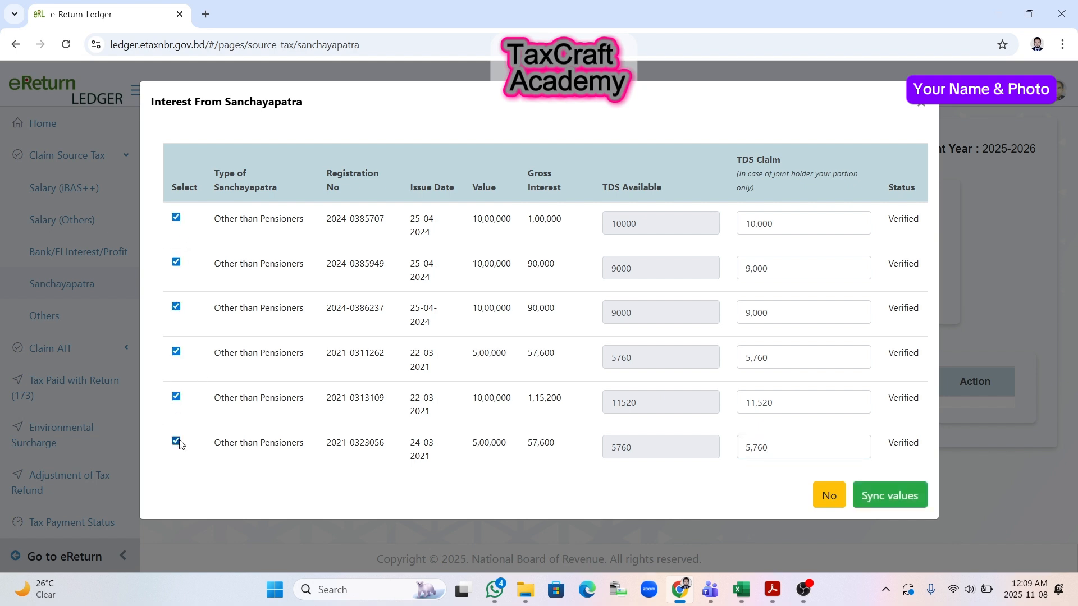
left_click(881, 495)
scroll(762, 301, "down", 3)
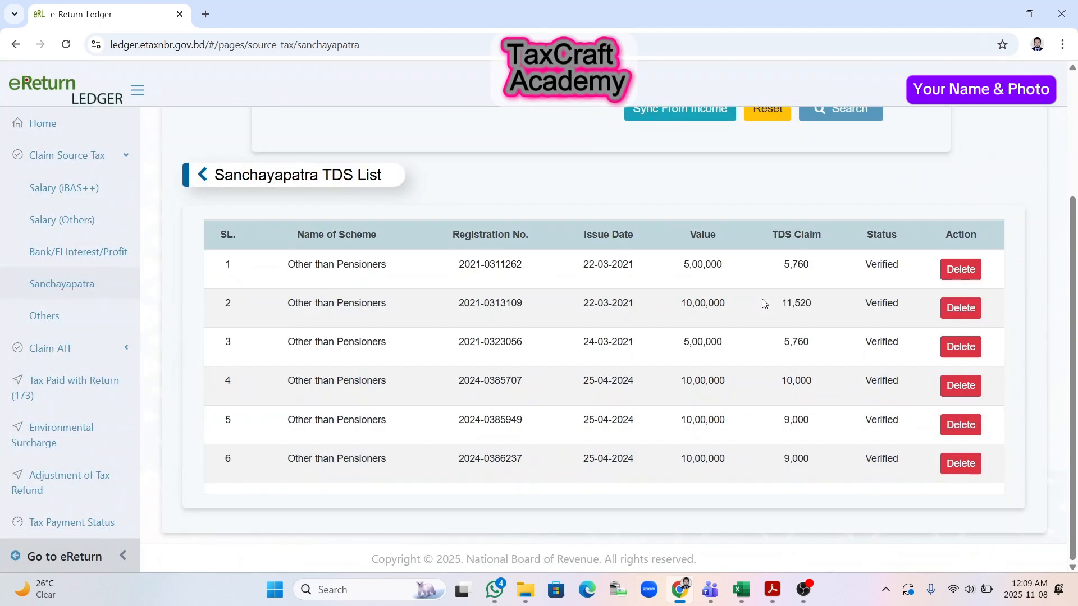
- Claim source tax on Bank/FI Interest/Profit by syncing all five FDR and savings account entries from income
left_click(93, 269)
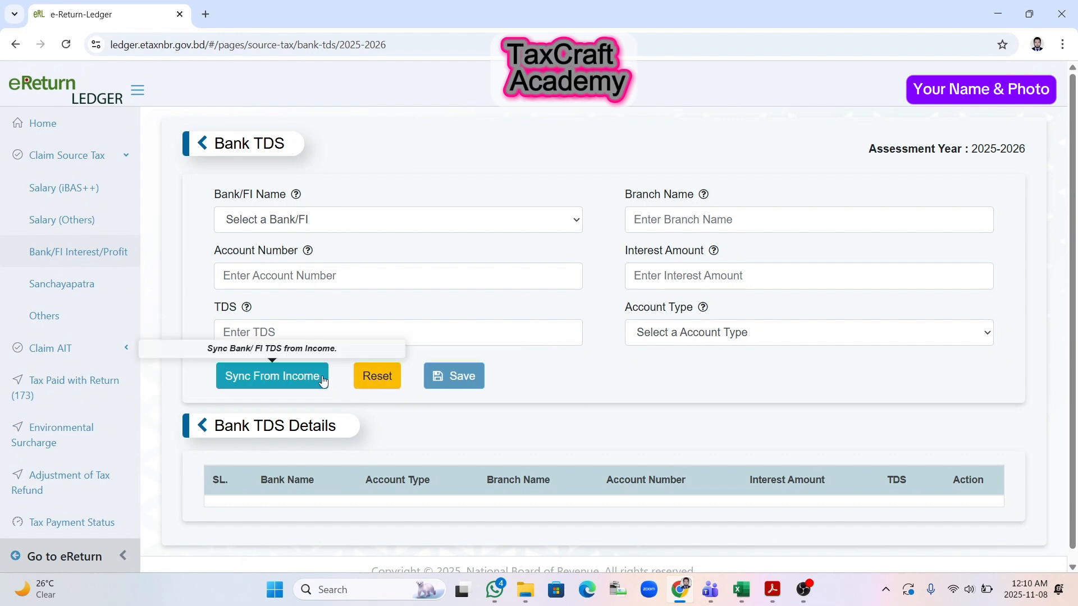
left_click(297, 378)
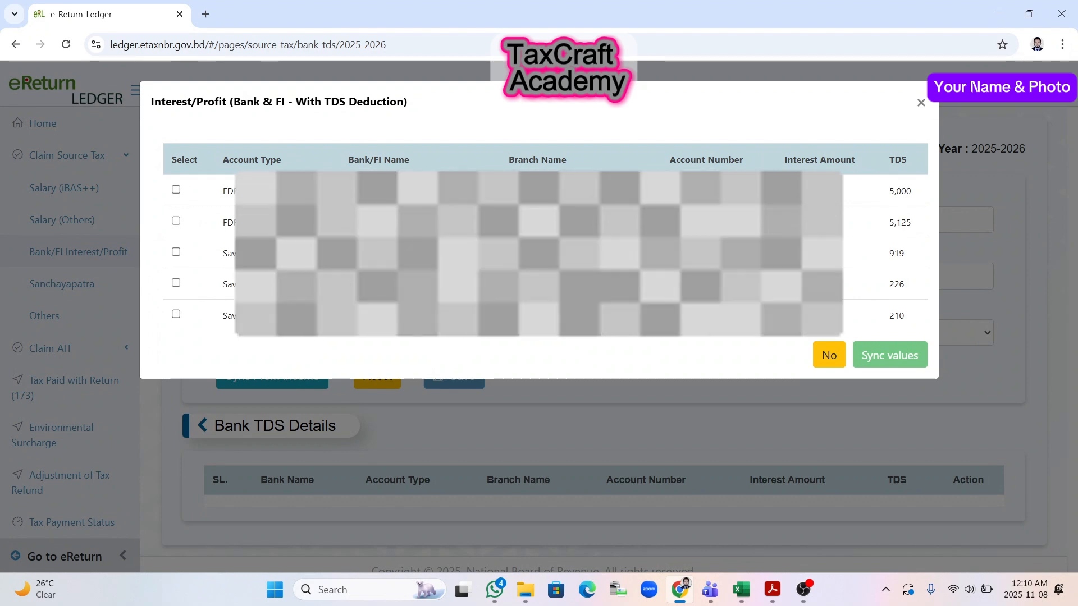
left_click(176, 191)
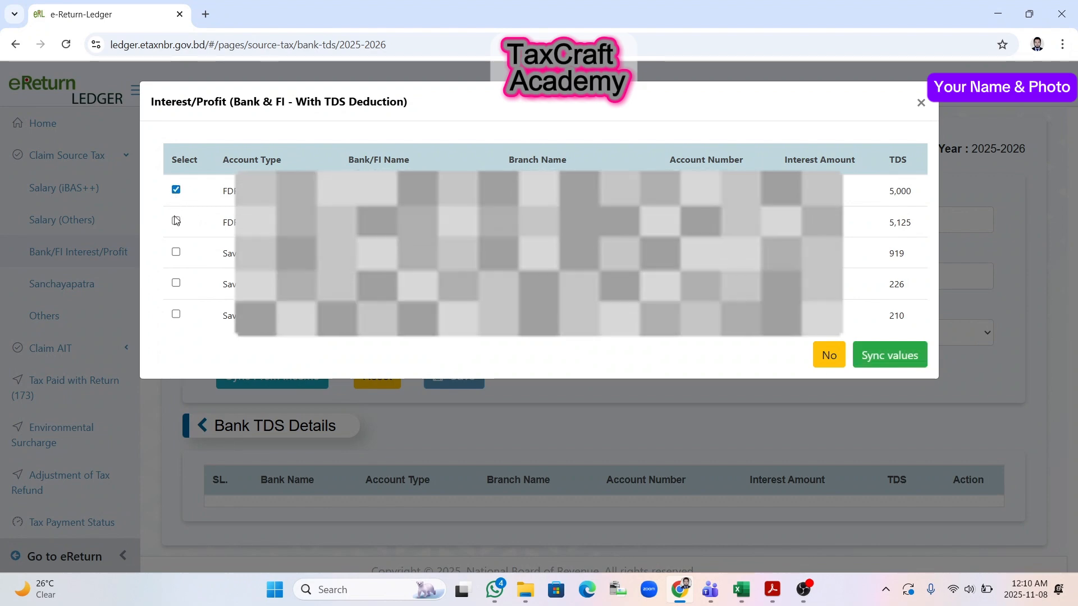
left_click(176, 223)
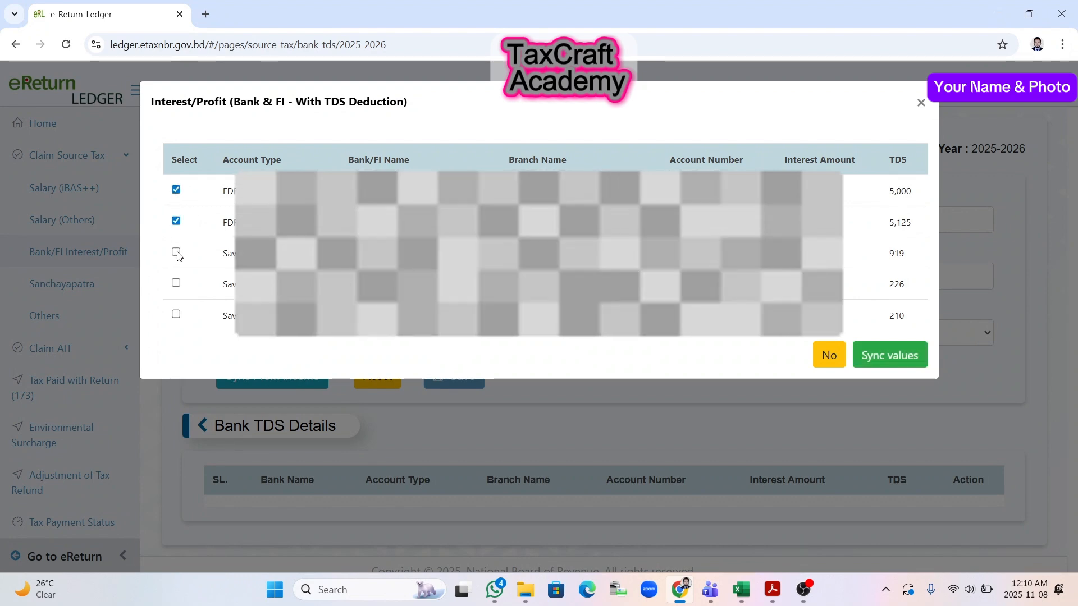
left_click(175, 252)
left_click(176, 283)
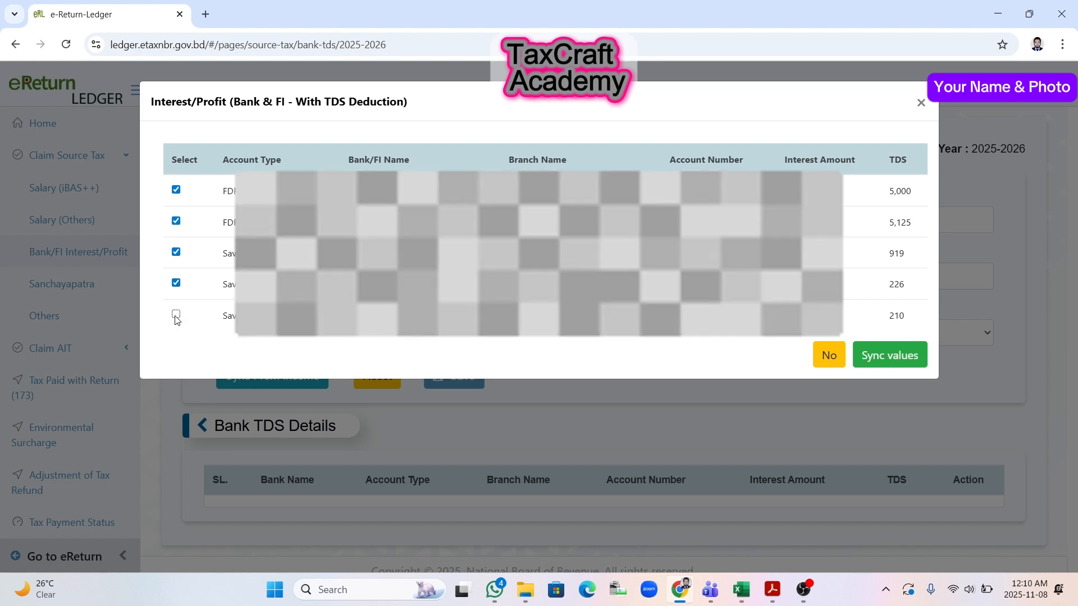
left_click(916, 355)
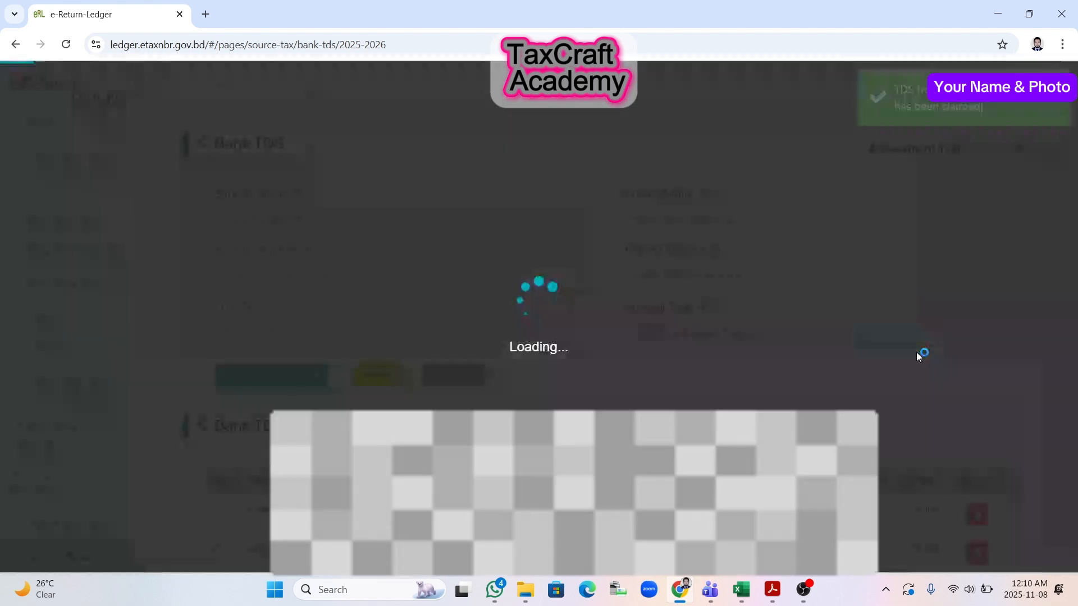
scroll(916, 352, "down", 4)
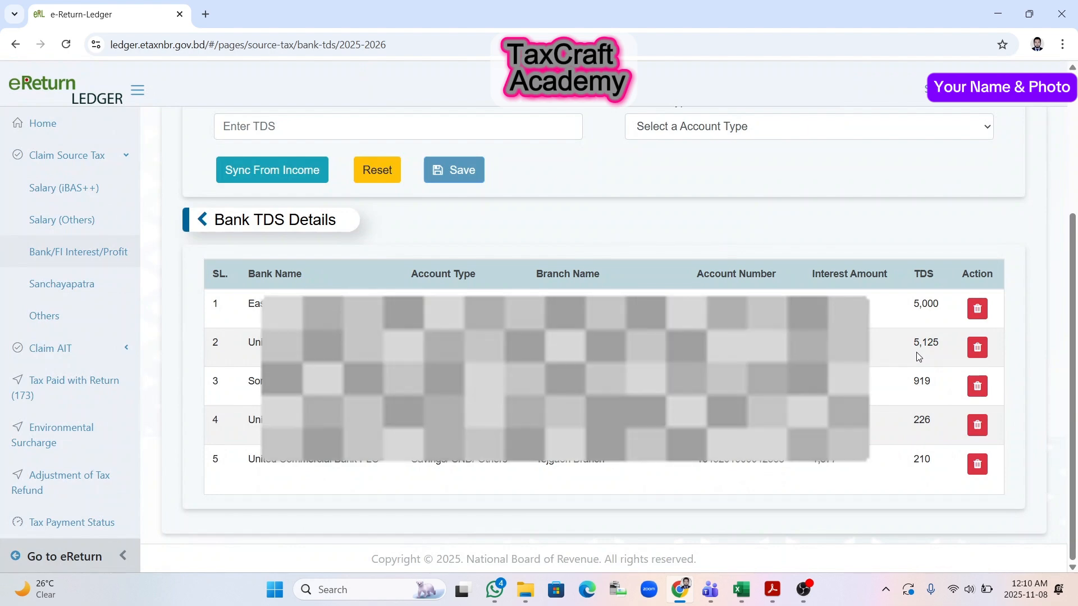
- Open the Salary (Others) source tax claim and examine its depositing authority, challan, amount, bank and branch fields and the TDS Details list
left_click(72, 228)
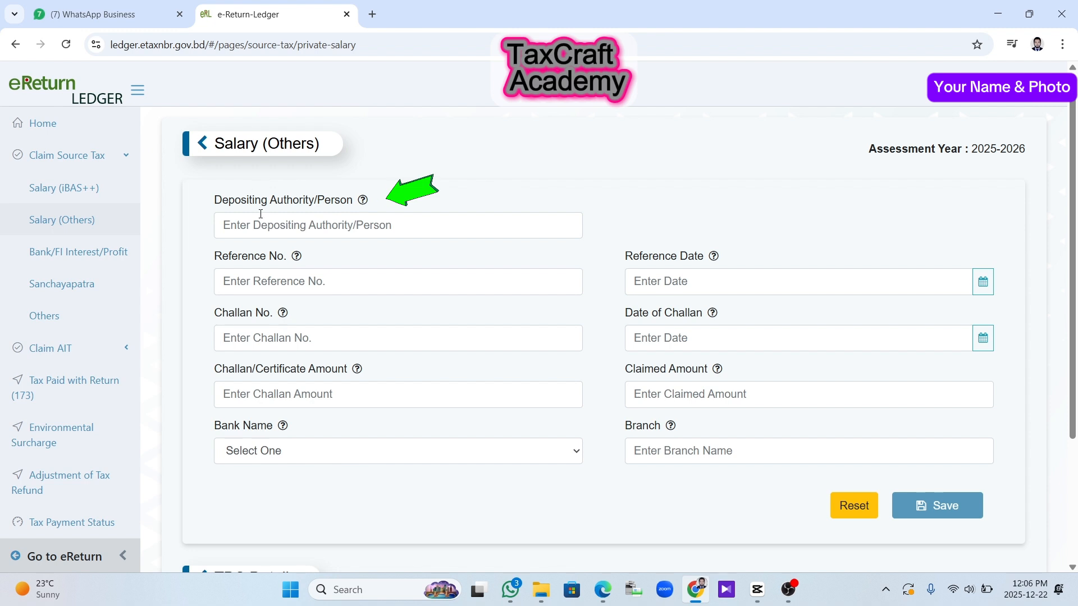
left_click(238, 231)
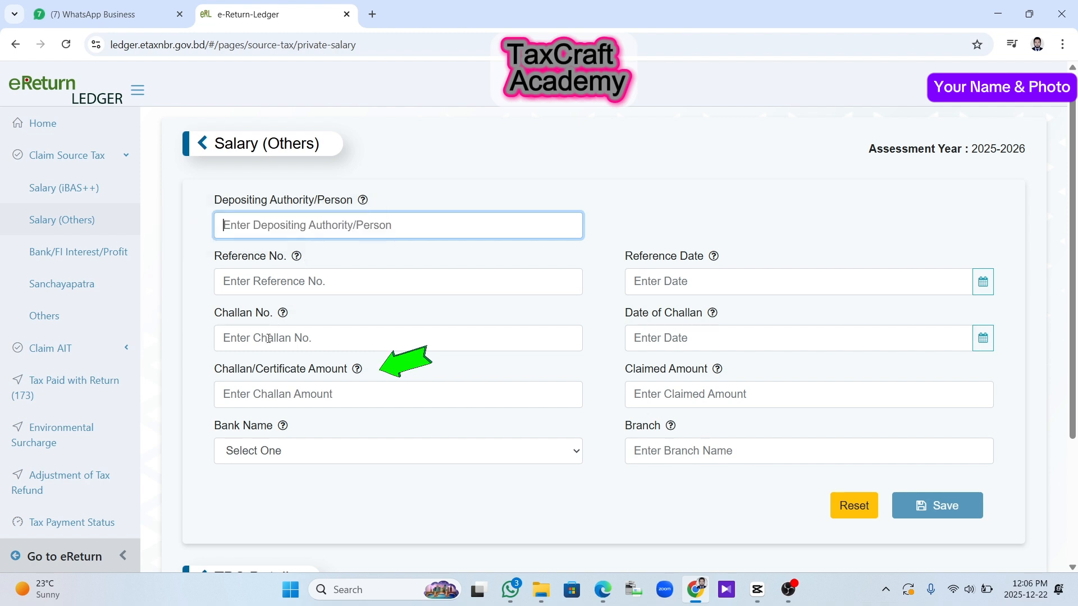
left_click(303, 338)
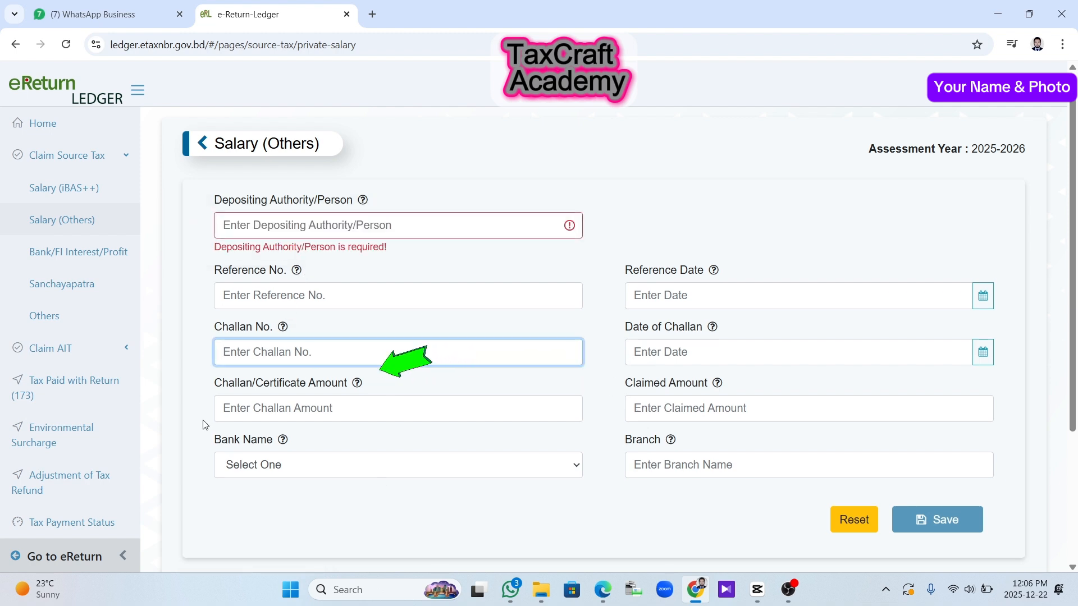
left_click(245, 405)
scroll(245, 404, "down", 2)
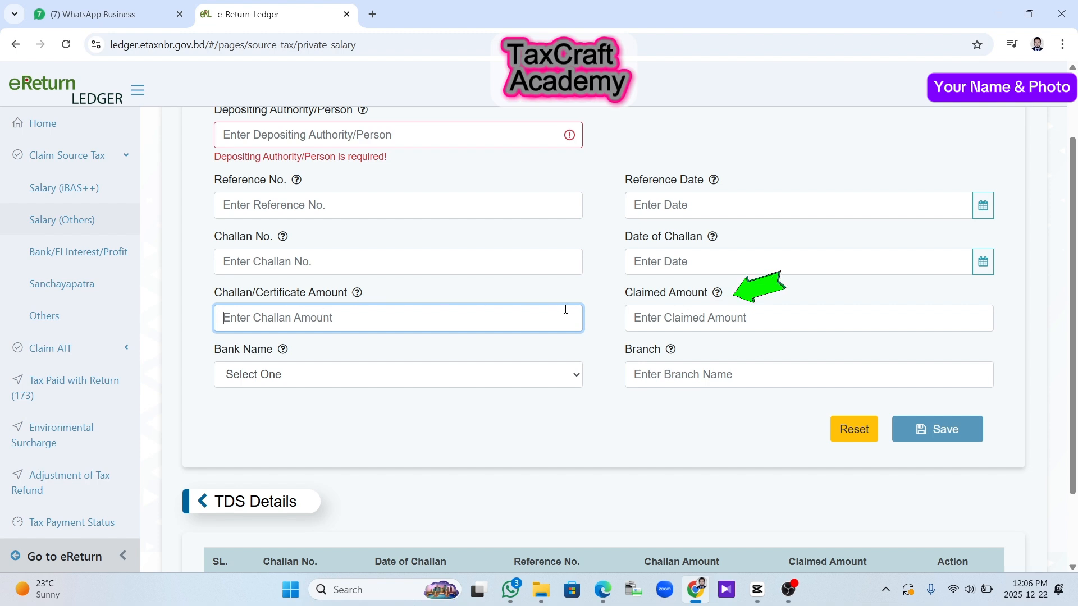
left_click(638, 321)
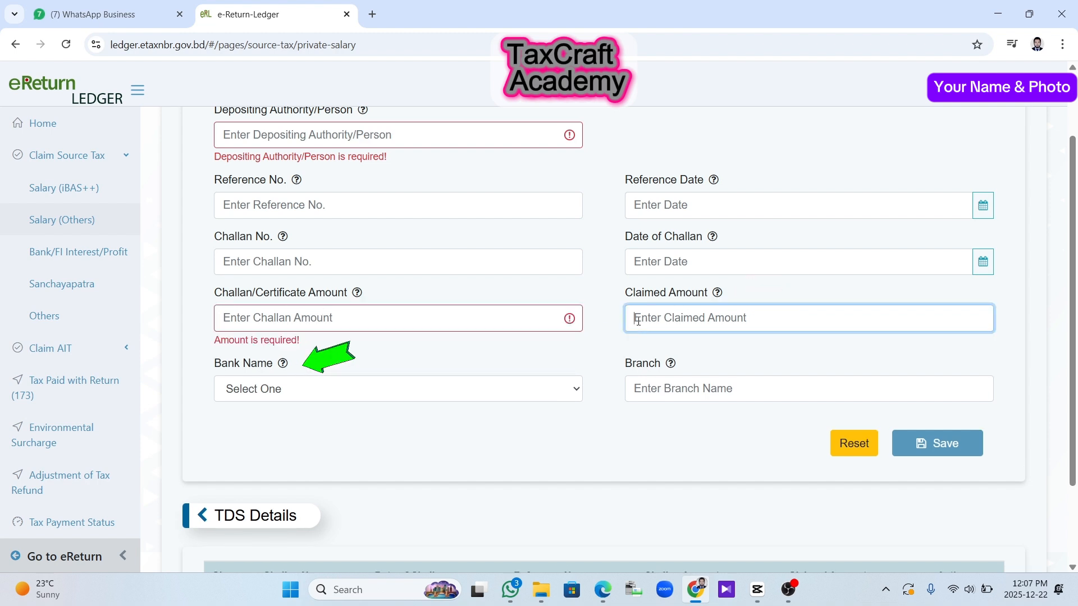
left_click(317, 393)
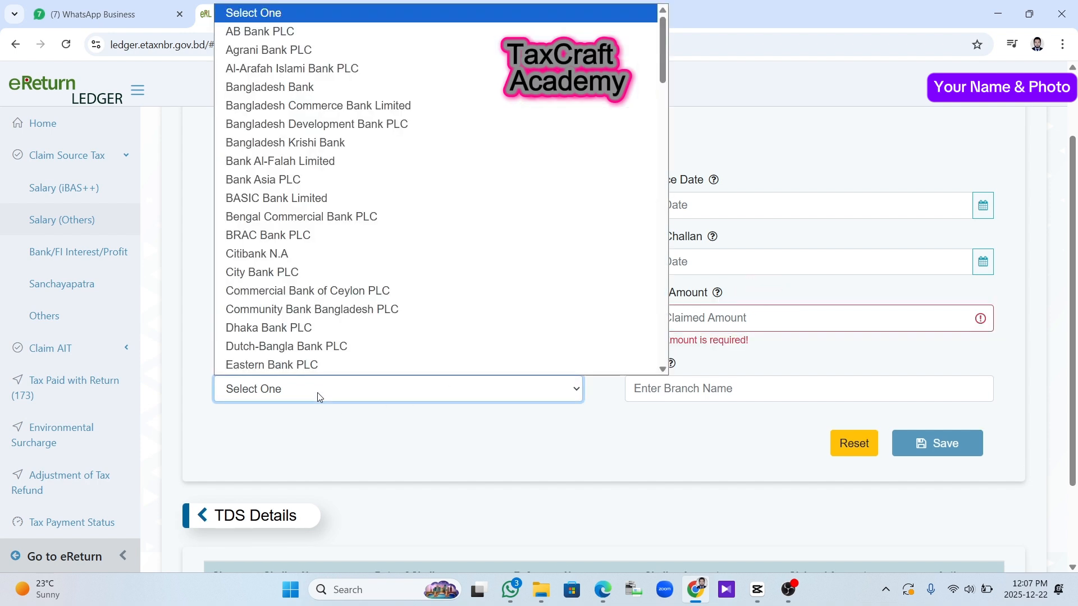
scroll(359, 364, "down", 1)
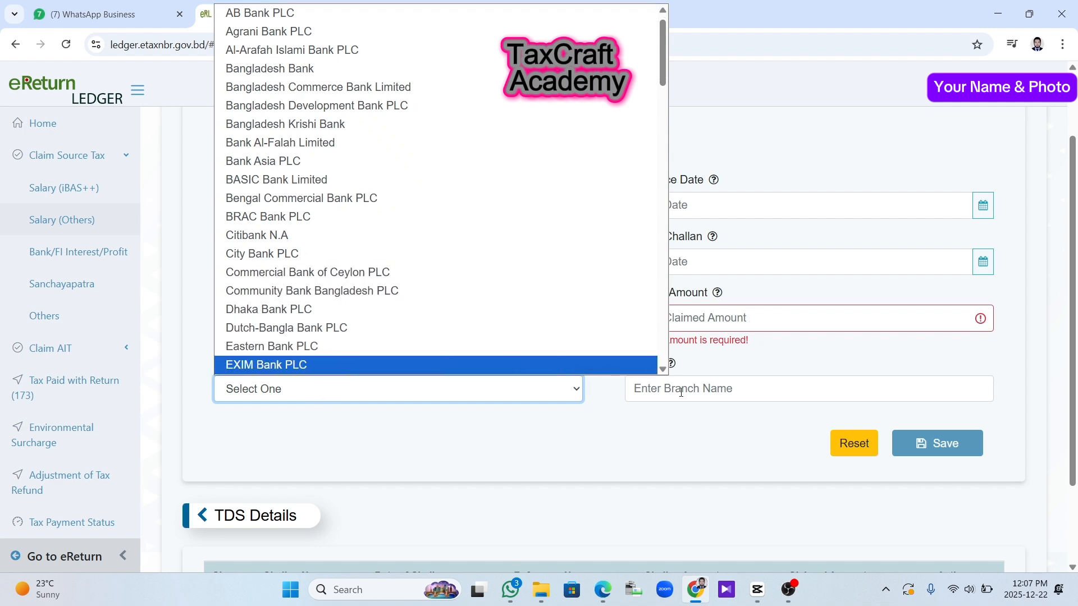
left_click(681, 389)
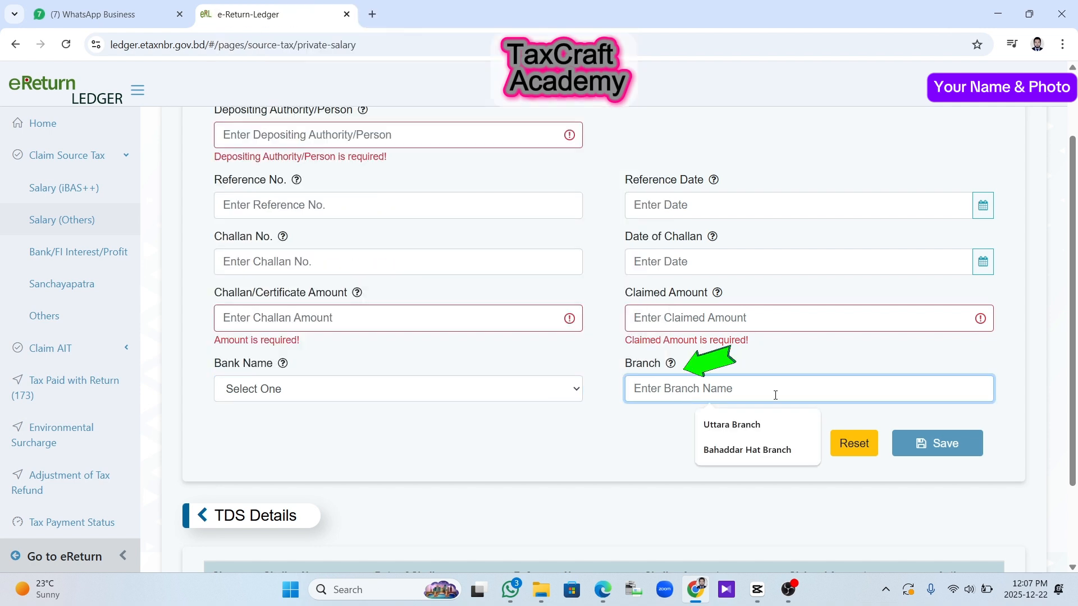
scroll(943, 443, "down", 1)
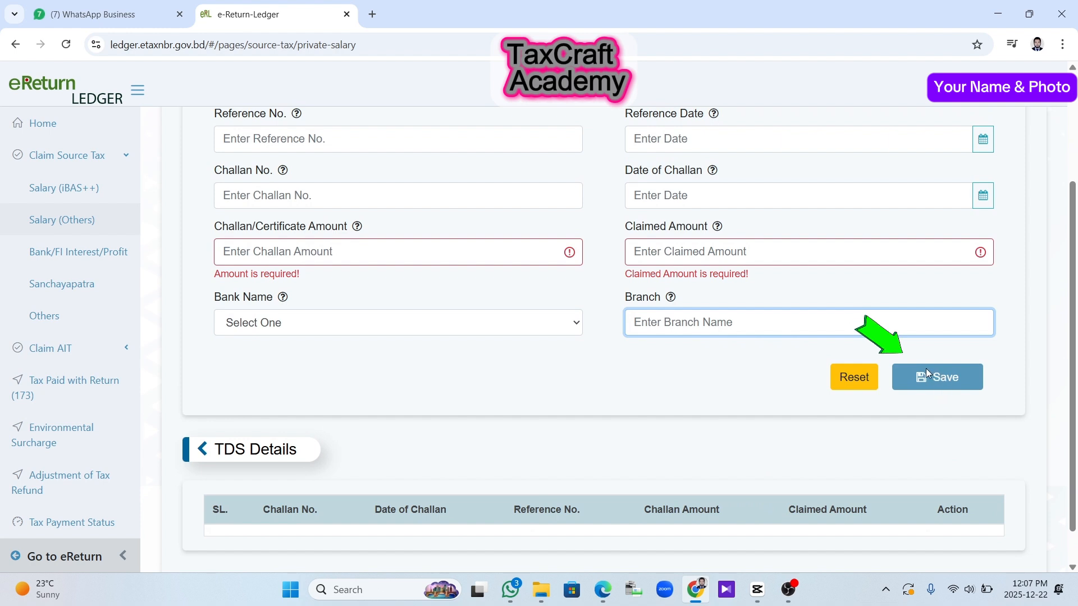
scroll(466, 128, "up", 2)
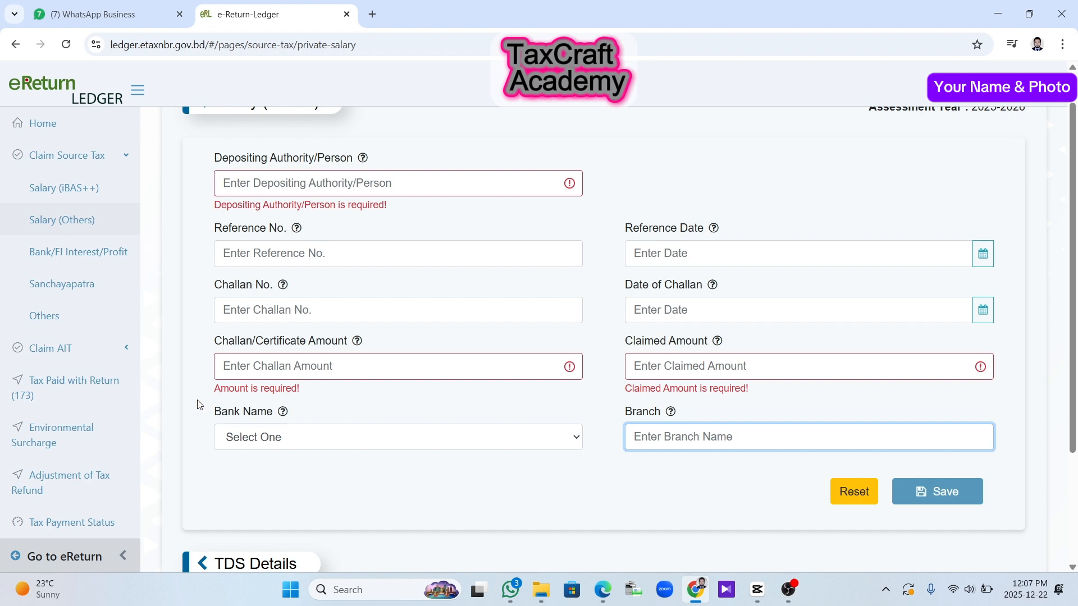
- Open the AIT on Car claim and examine the transaction number search and the AIT Details columns
left_click(68, 348)
left_click(76, 375)
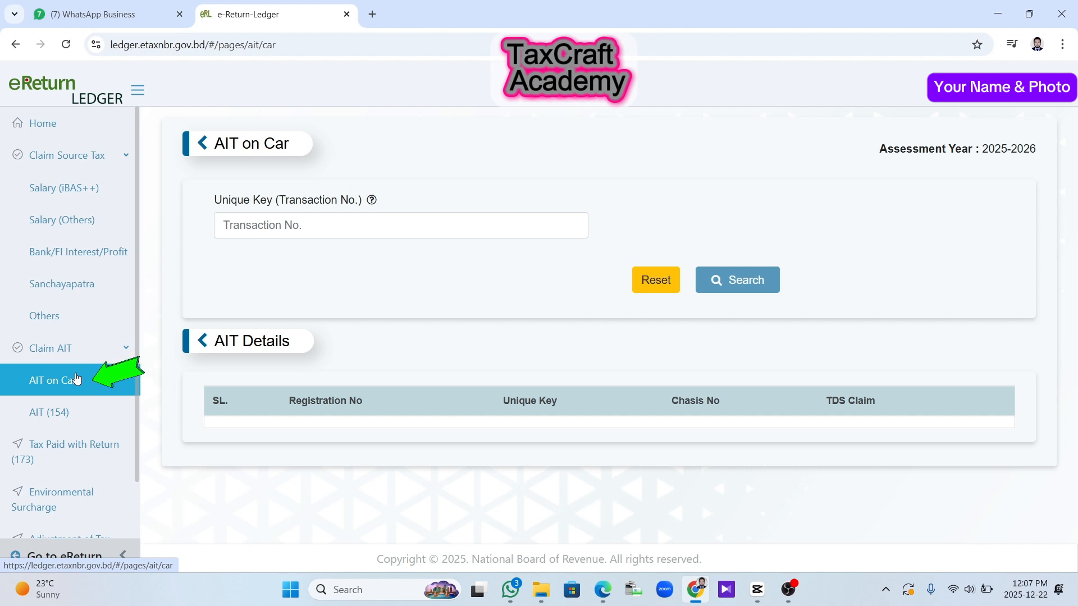
left_click(298, 224)
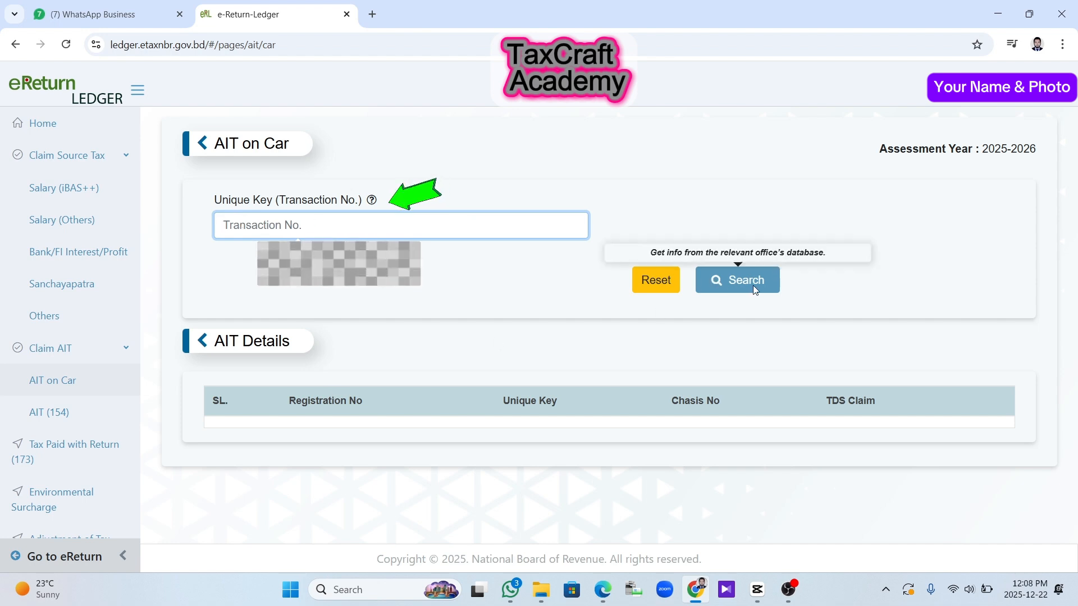
left_click_drag(279, 409, 702, 413)
left_click(499, 409)
left_click_drag(803, 407, 880, 402)
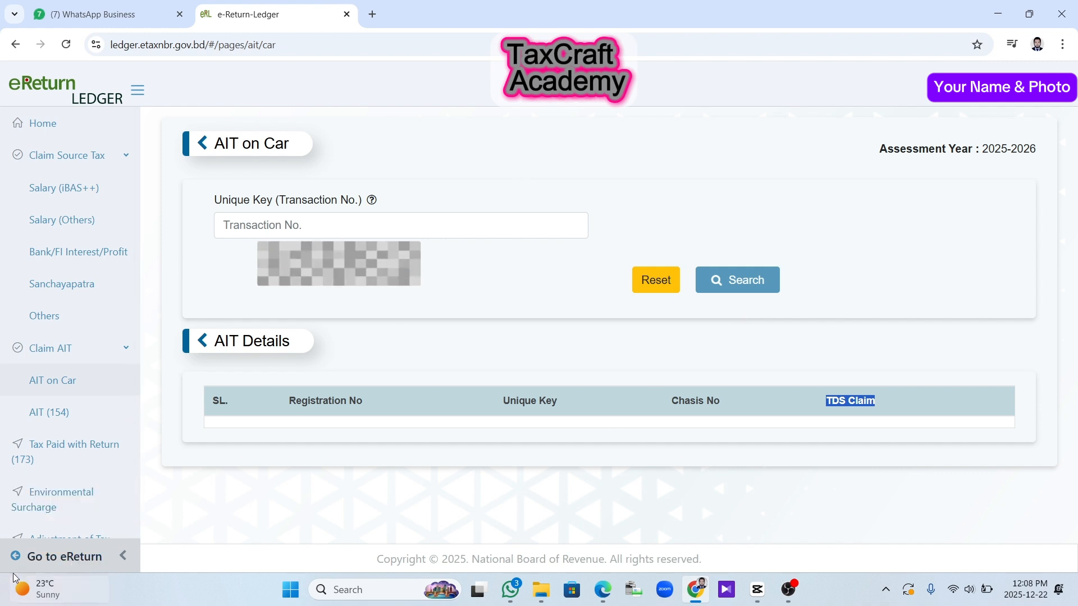
- Return to the e-Return's tax and payment page and review the source tax breakdown for salary, bank and saving certificate
left_click(28, 569)
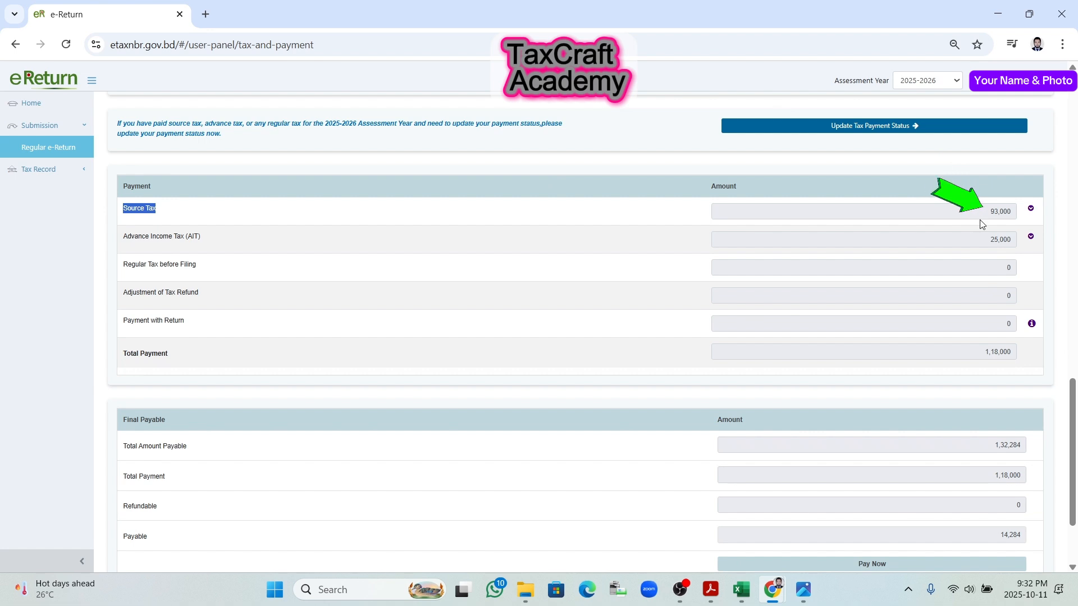
scroll(1010, 202, "down", 1)
left_click(1030, 180)
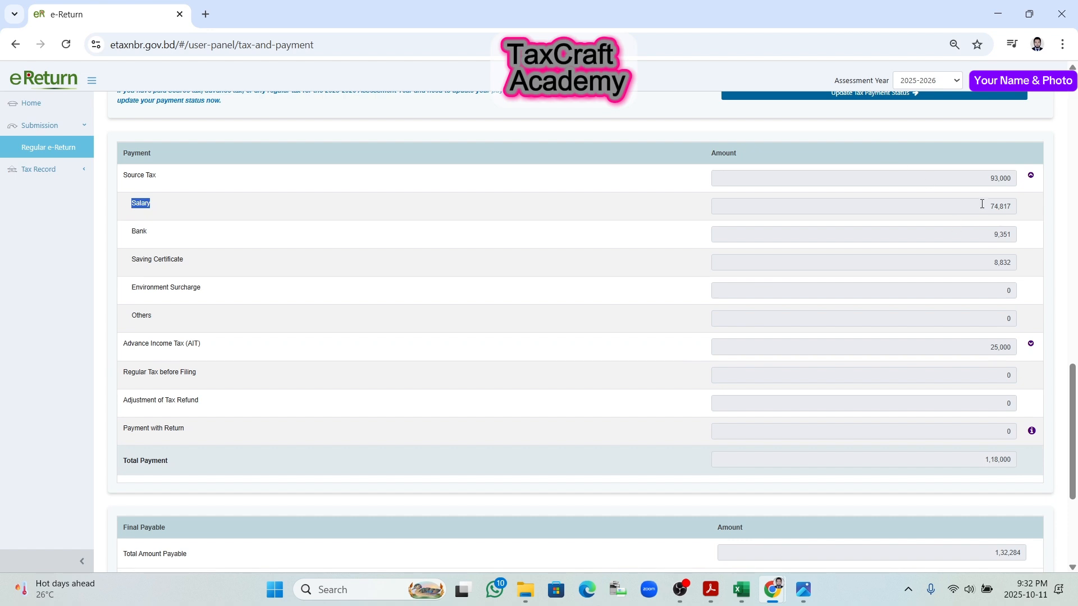
double_click(1002, 235)
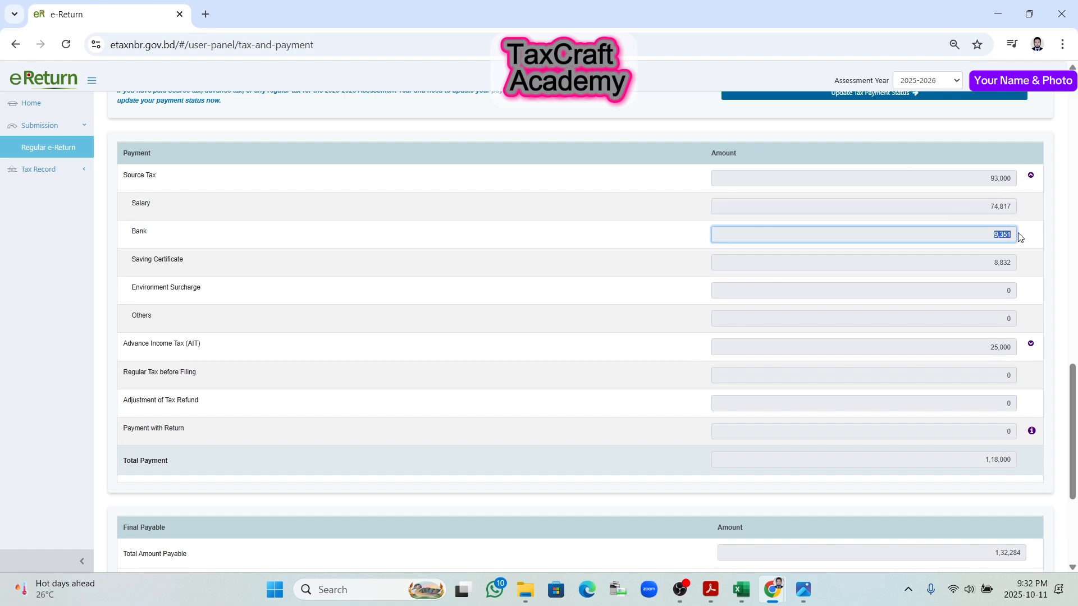
left_click(188, 269)
double_click(1003, 263)
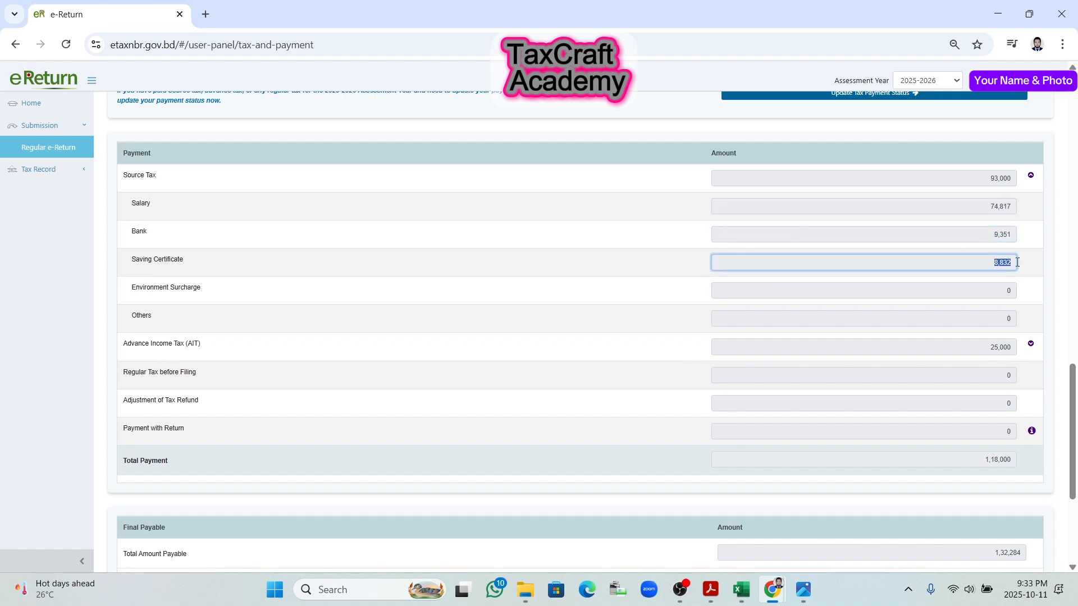
- Expand the Advance Income Tax (AIT) payment and check the AIT on Car amount
scroll(801, 369, "down", 1)
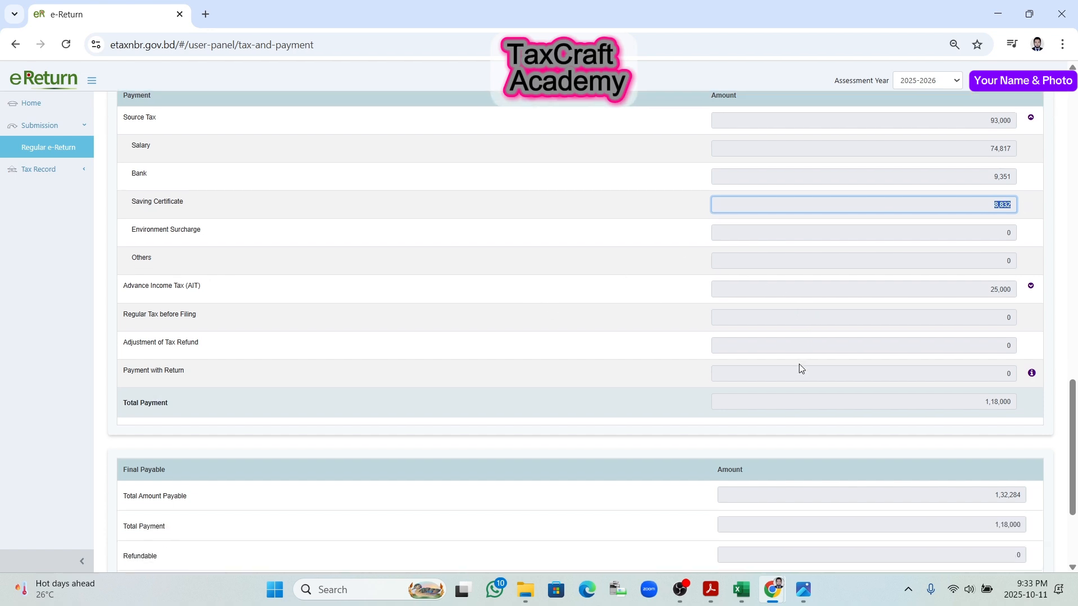
left_click(1030, 287)
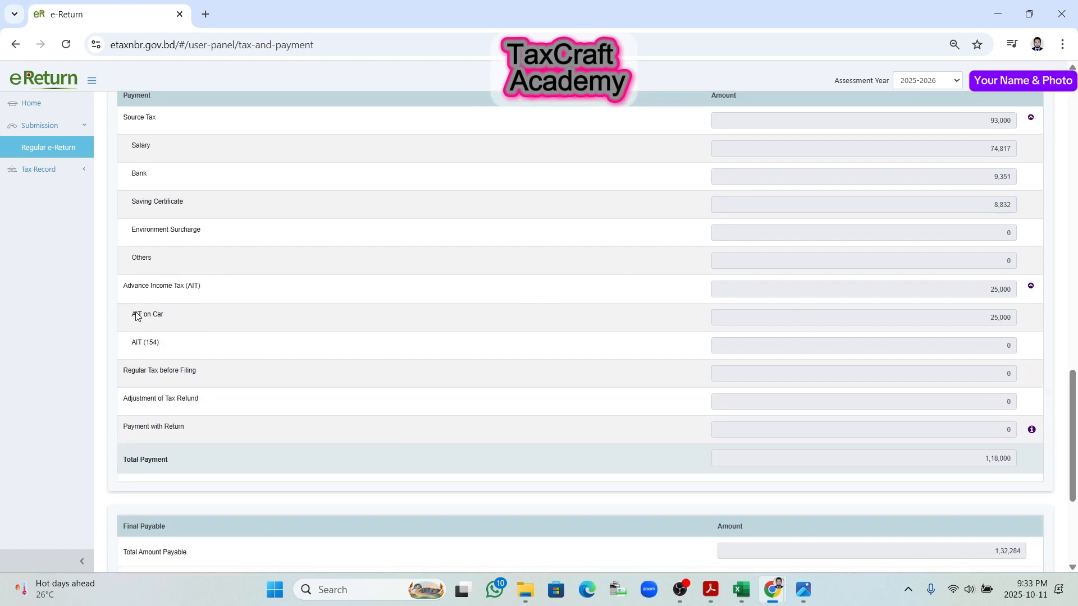
left_click(990, 319)
- Review the total amount payable, total payment and remaining payable in the Final Payable section
scroll(1015, 318, "down", 4)
left_click(979, 330)
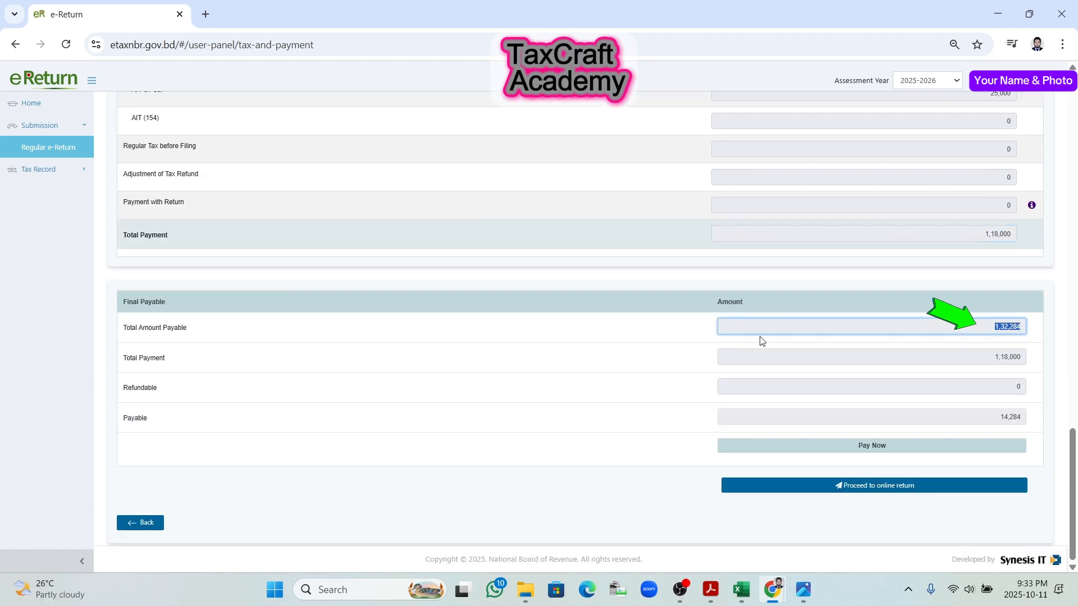
left_click(989, 357)
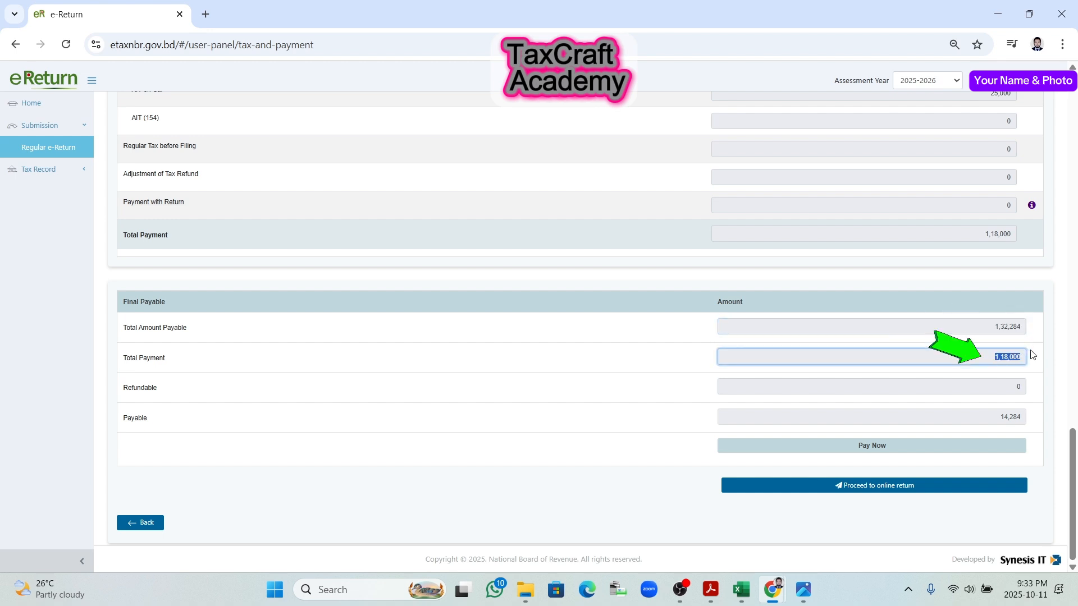
left_click_drag(122, 419, 139, 421)
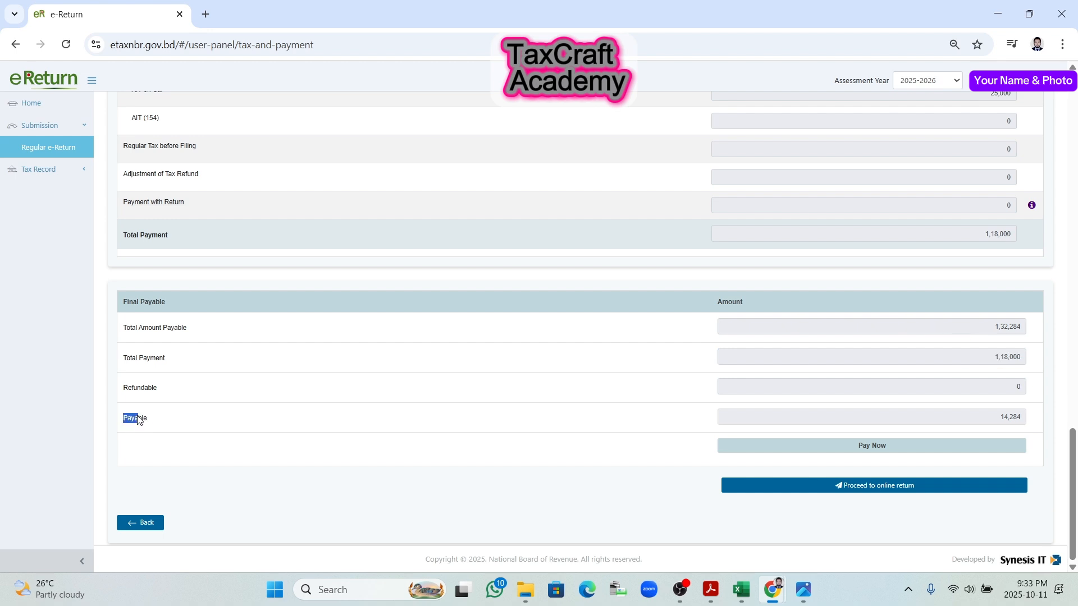
left_click_drag(997, 417, 1031, 418)
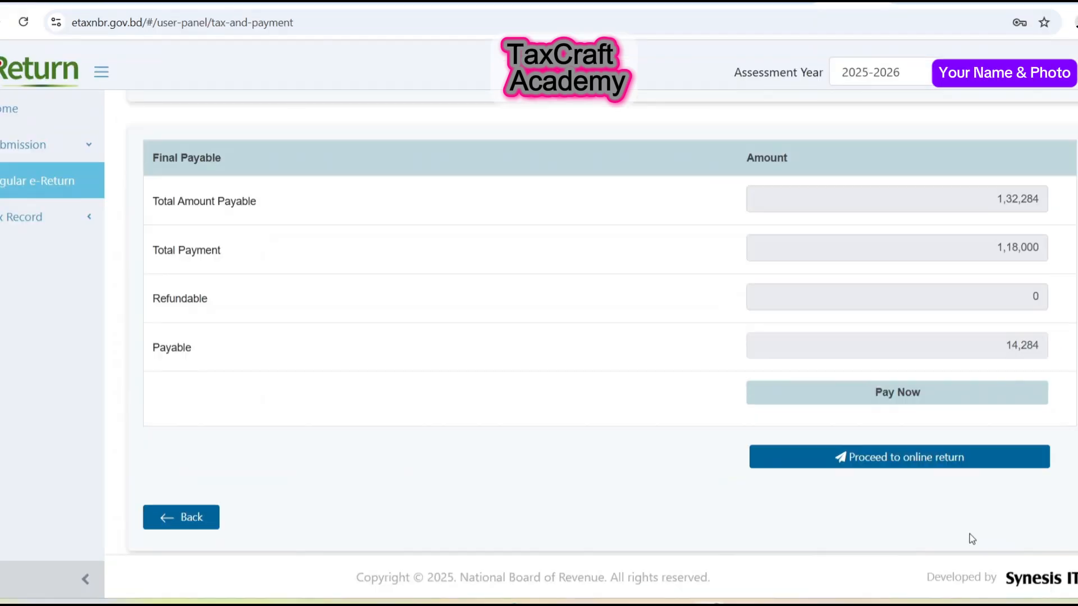
- Start paying the payable tax by credit card through the A-Challan gateway and continue to payment
left_click(904, 393)
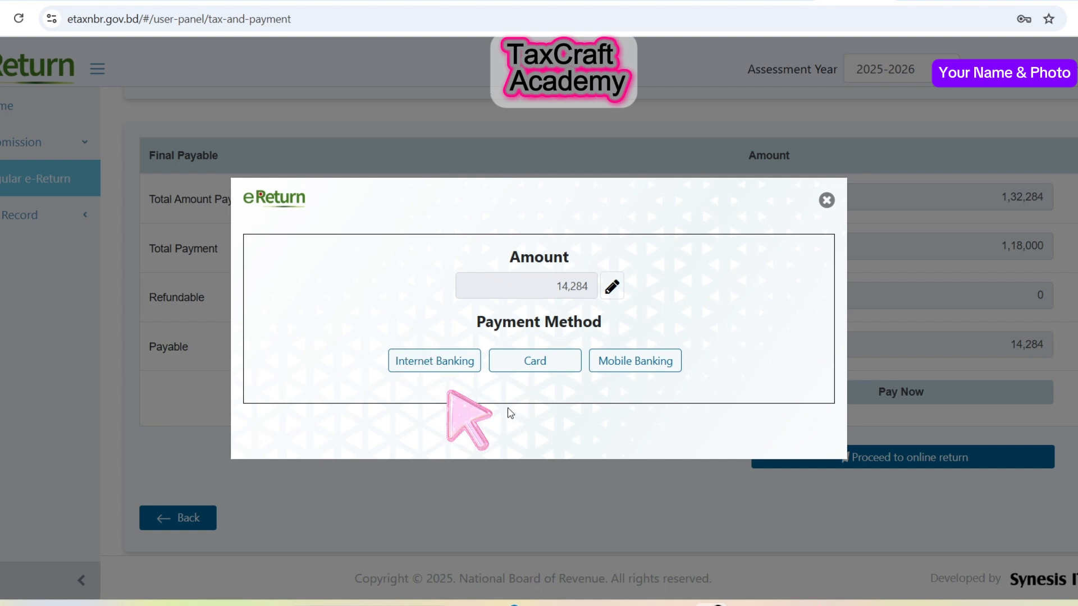
left_click(524, 368)
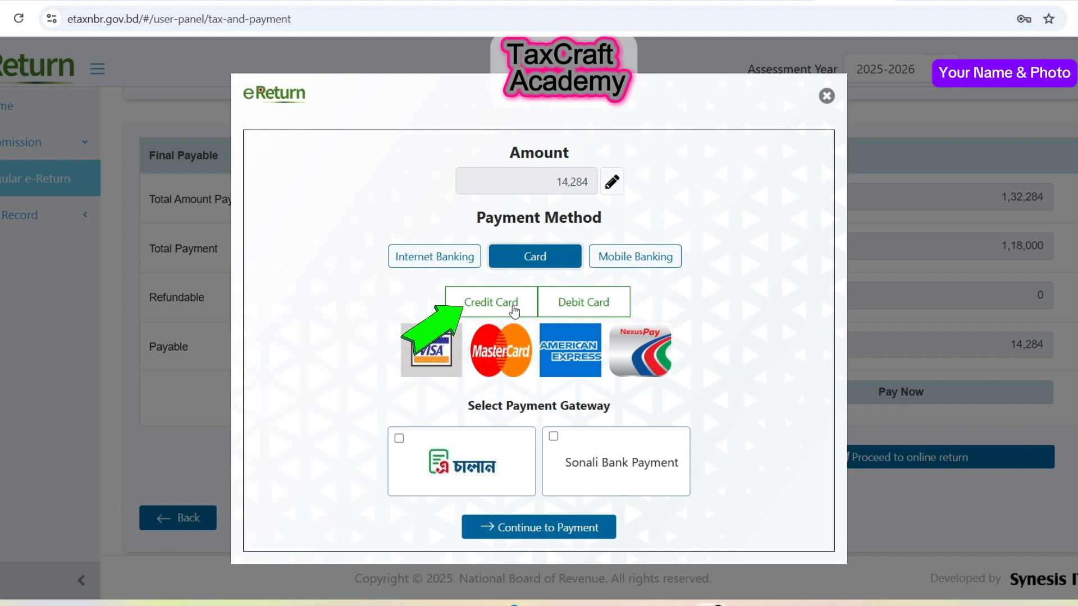
left_click(515, 309)
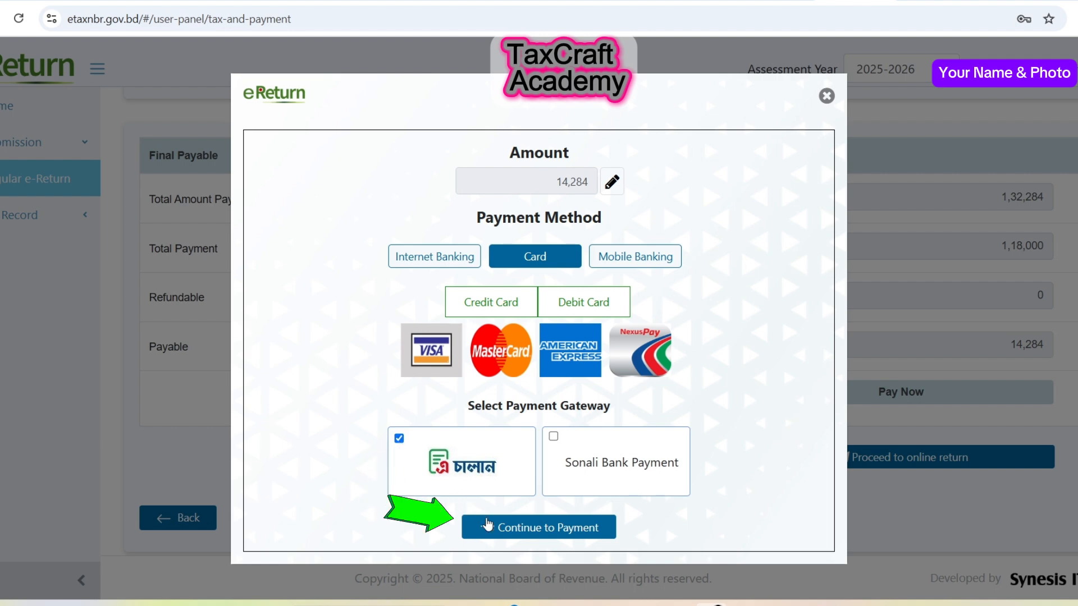
left_click(487, 525)
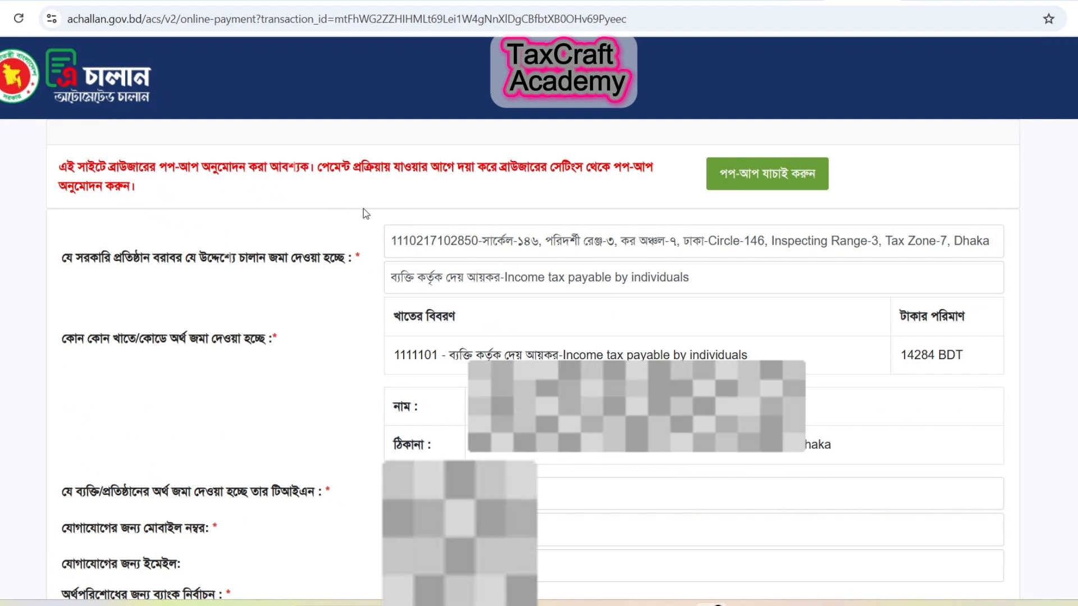
- Run the browser pop-up check on the A-Challan payment page and review the challan details
scroll(366, 207, "down", 1)
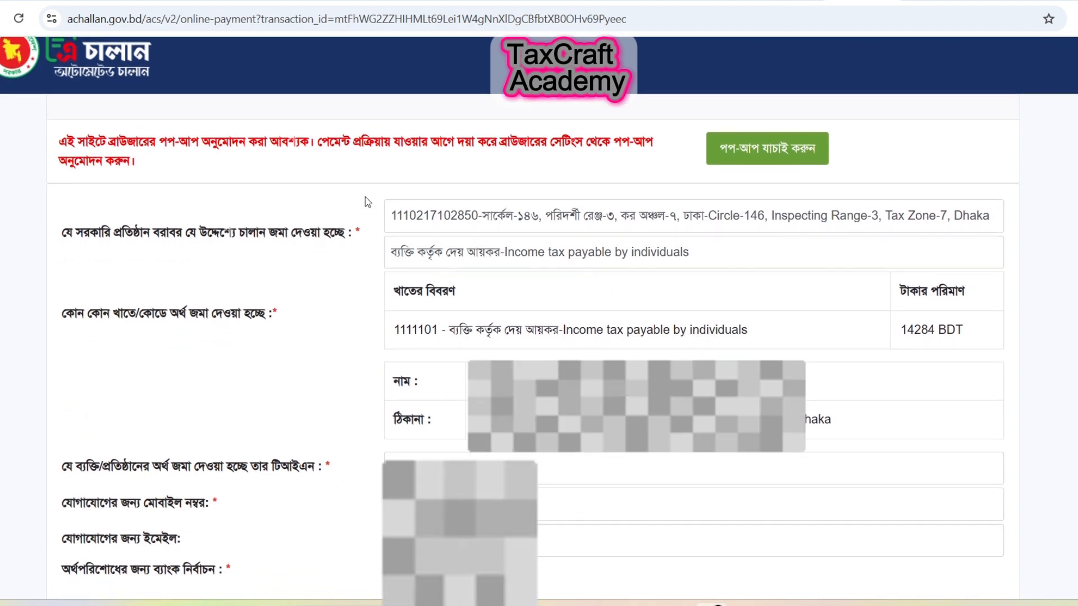
left_click(746, 150)
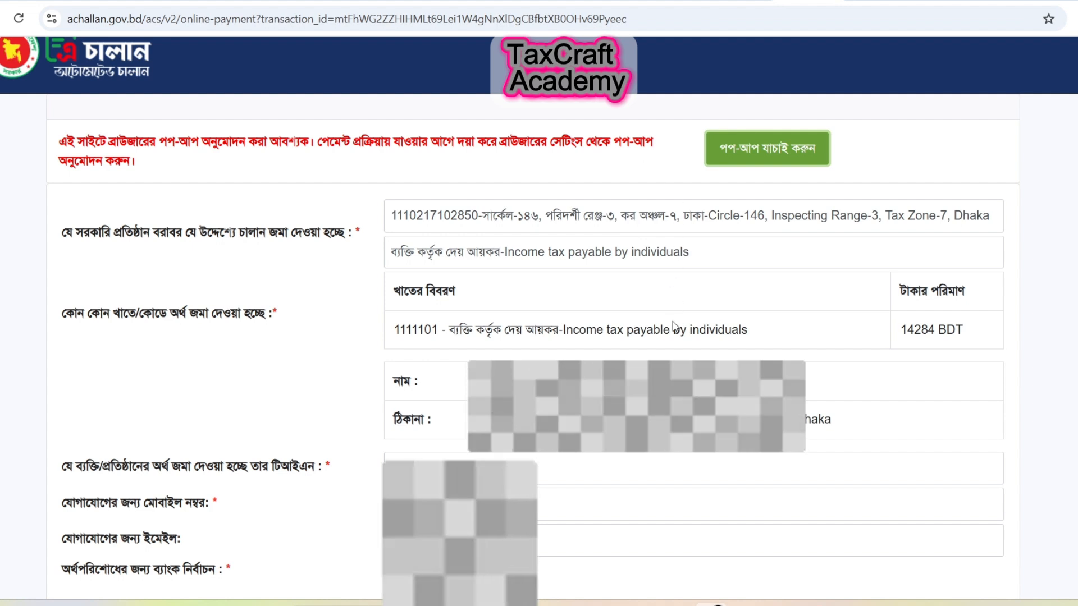
scroll(673, 326, "down", 1)
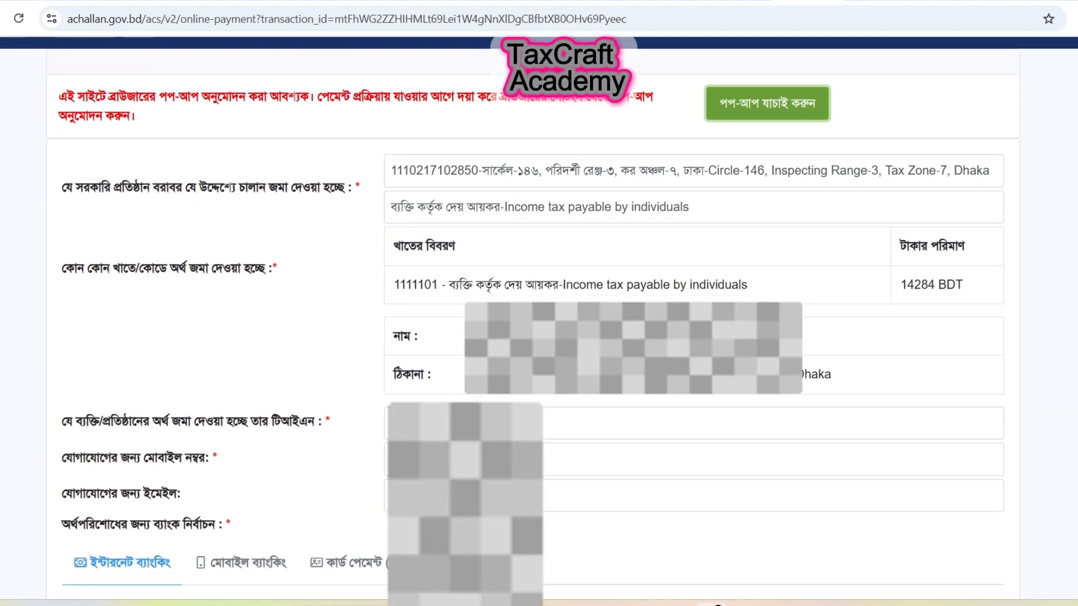
- Choose debit/credit card payment with American Express through City Bank as the challan's payment method, and save and continue
scroll(674, 326, "down", 3)
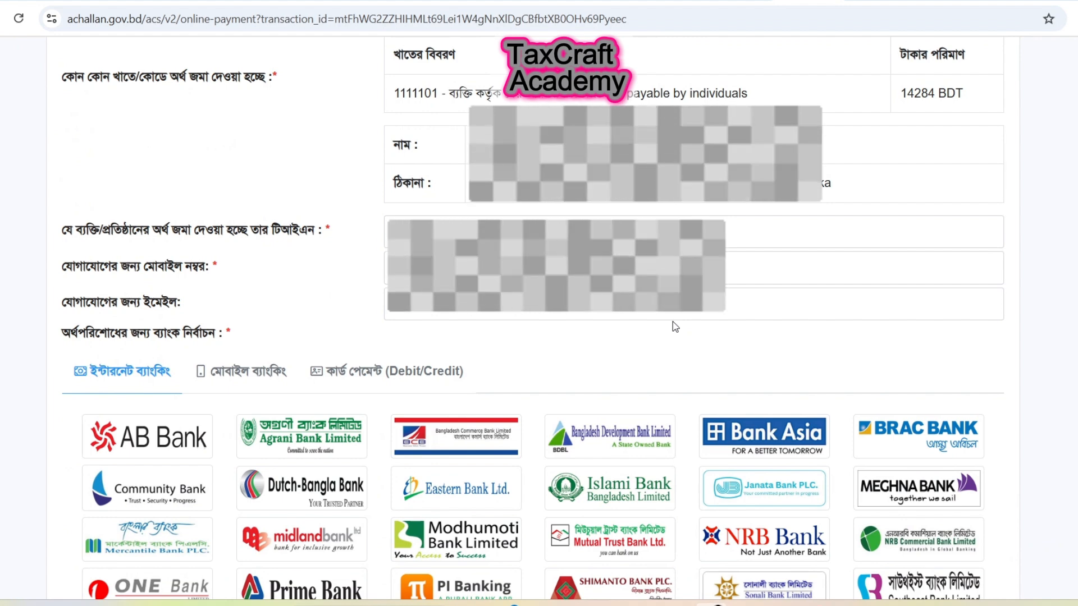
scroll(673, 323, "down", 1)
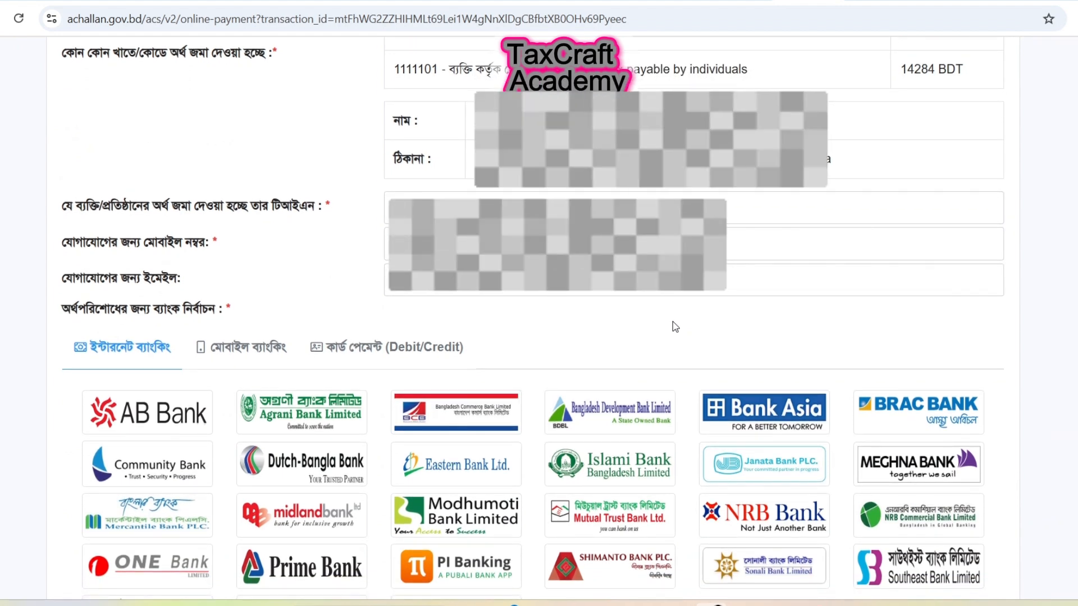
scroll(675, 327, "down", 3)
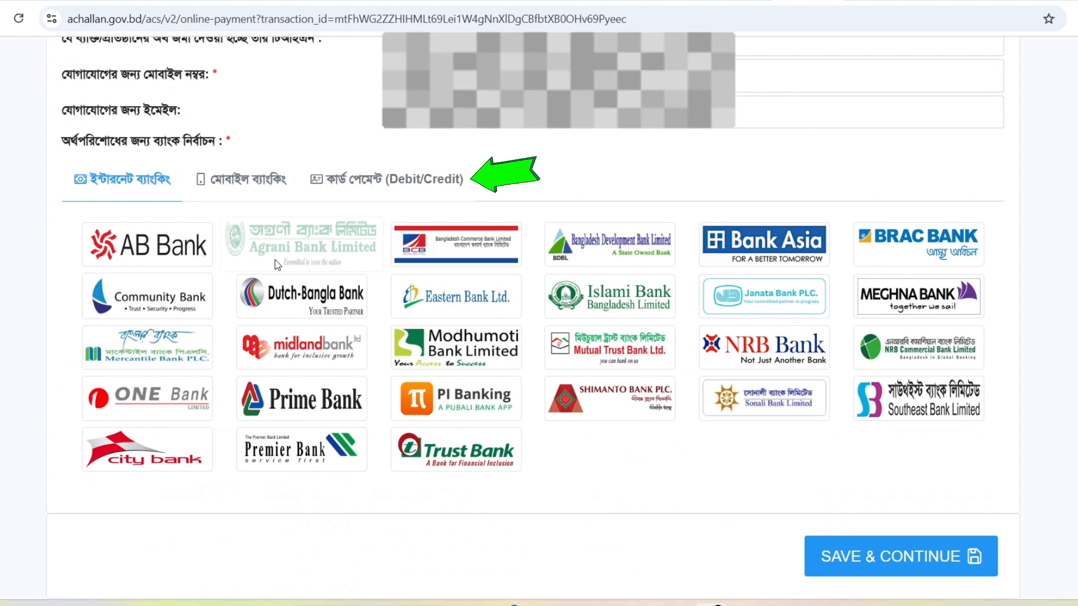
left_click(345, 181)
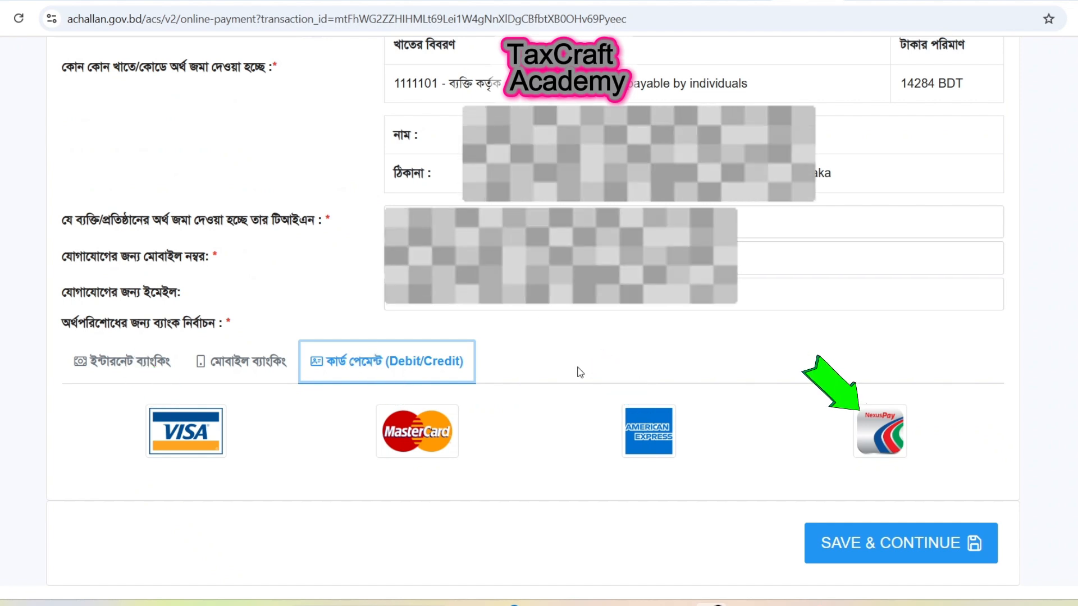
left_click(649, 431)
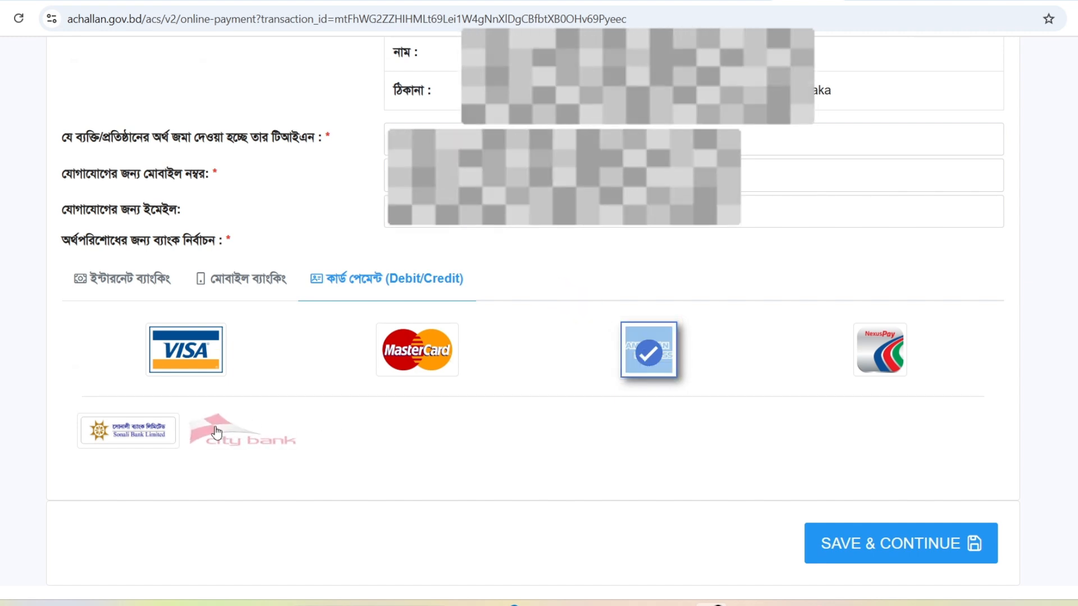
left_click(257, 436)
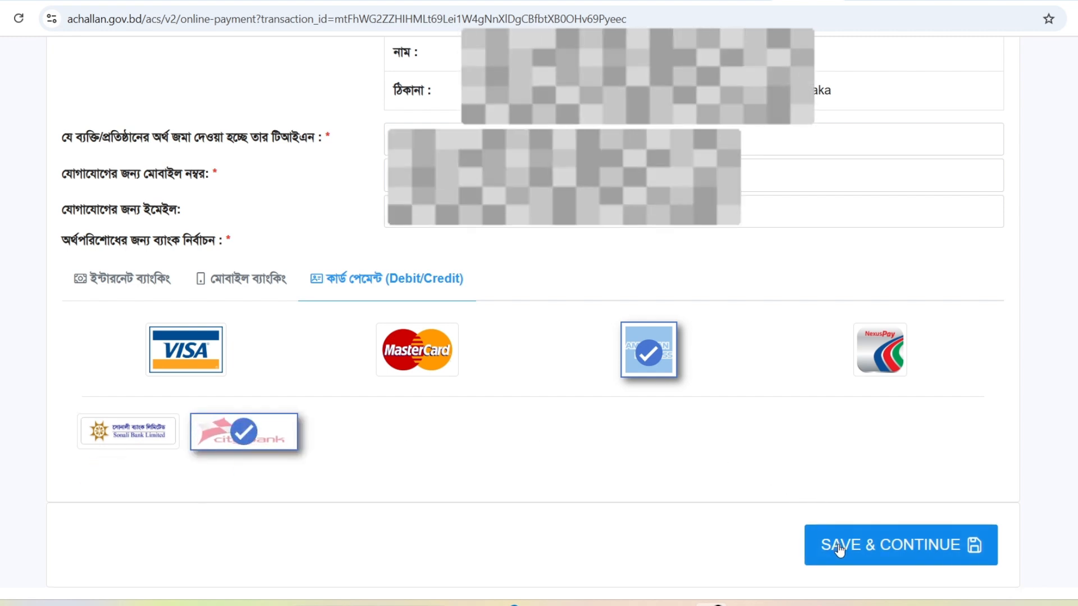
left_click(840, 548)
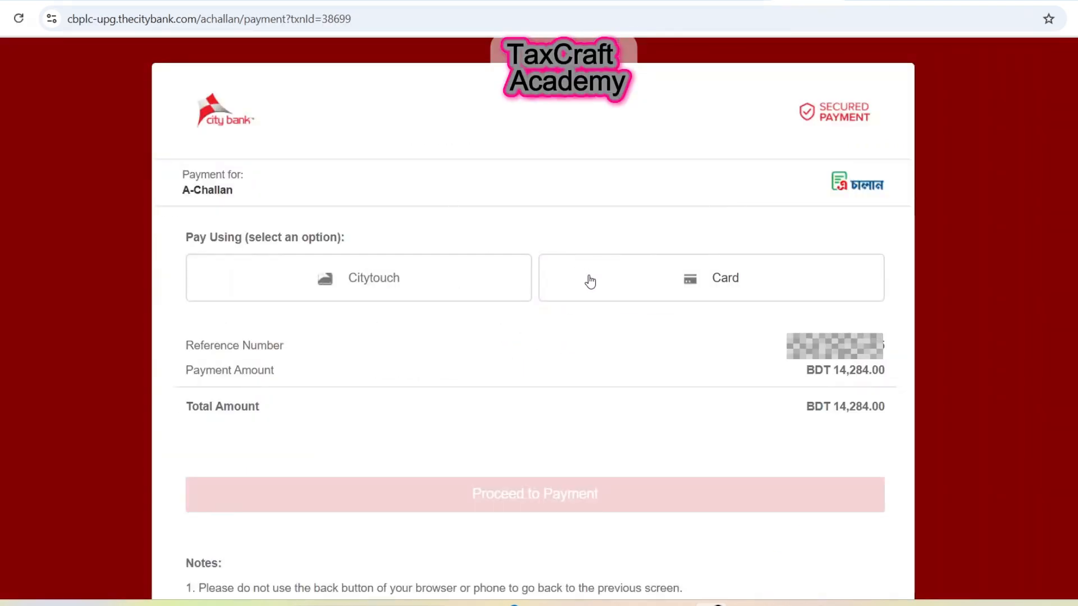
- Select Card as the way to pay the A-Challan on the City Bank gateway and proceed to payment
scroll(479, 347, "down", 1)
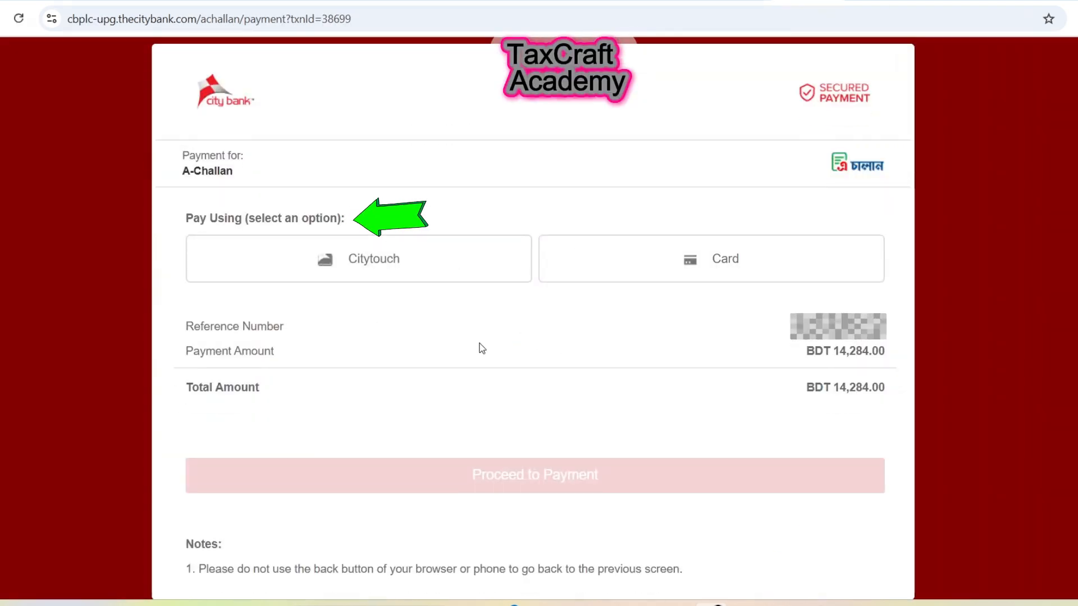
left_click(664, 260)
left_click(494, 483)
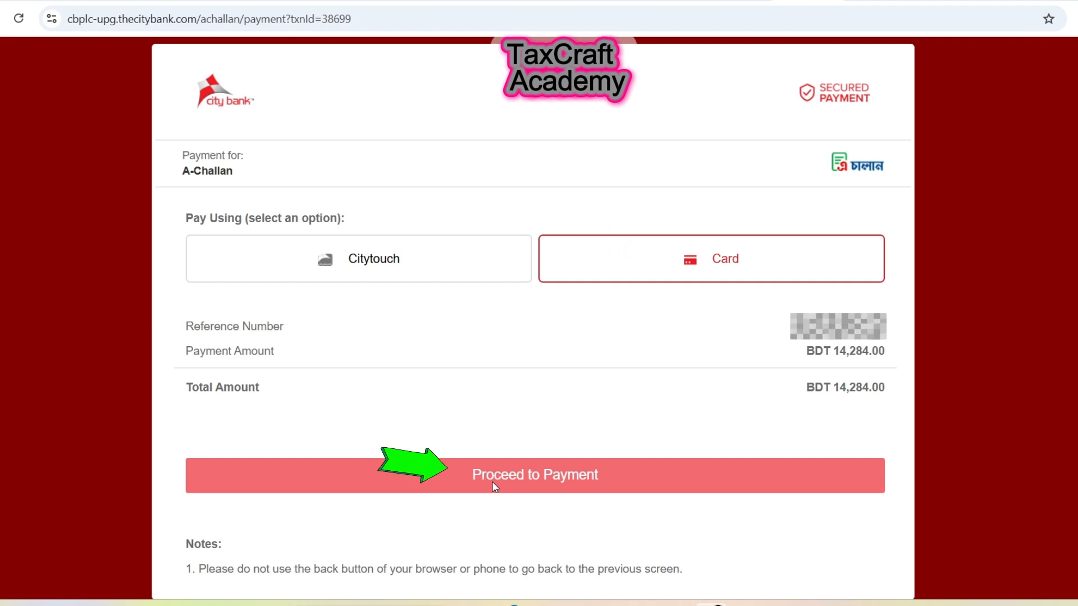
left_click(494, 487)
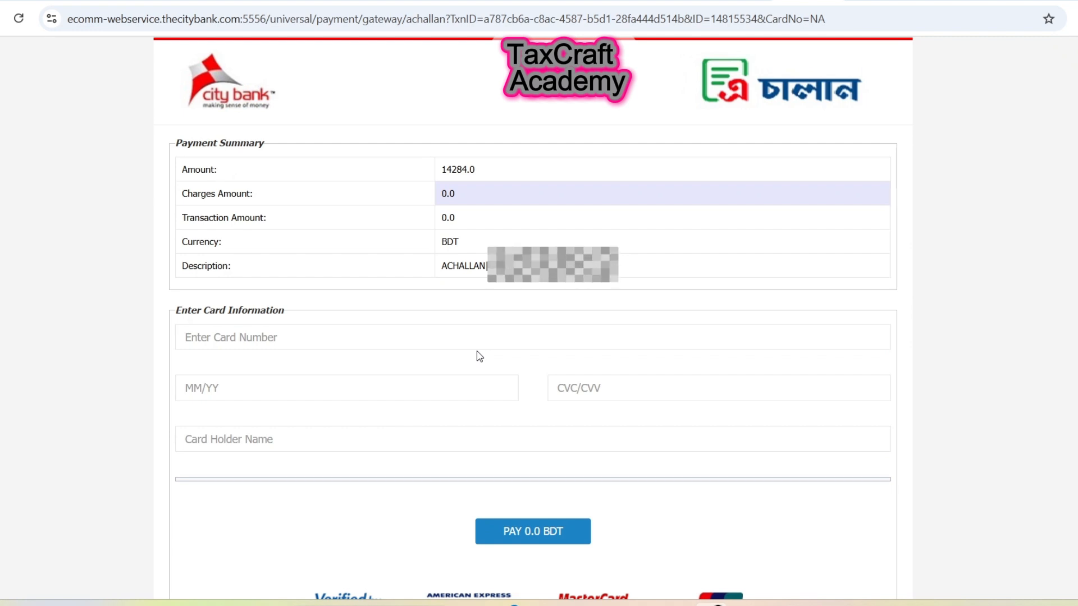
- Fill in the card information with the card number, expiry date, CVC/CVV security code and card holder name
left_click(376, 335)
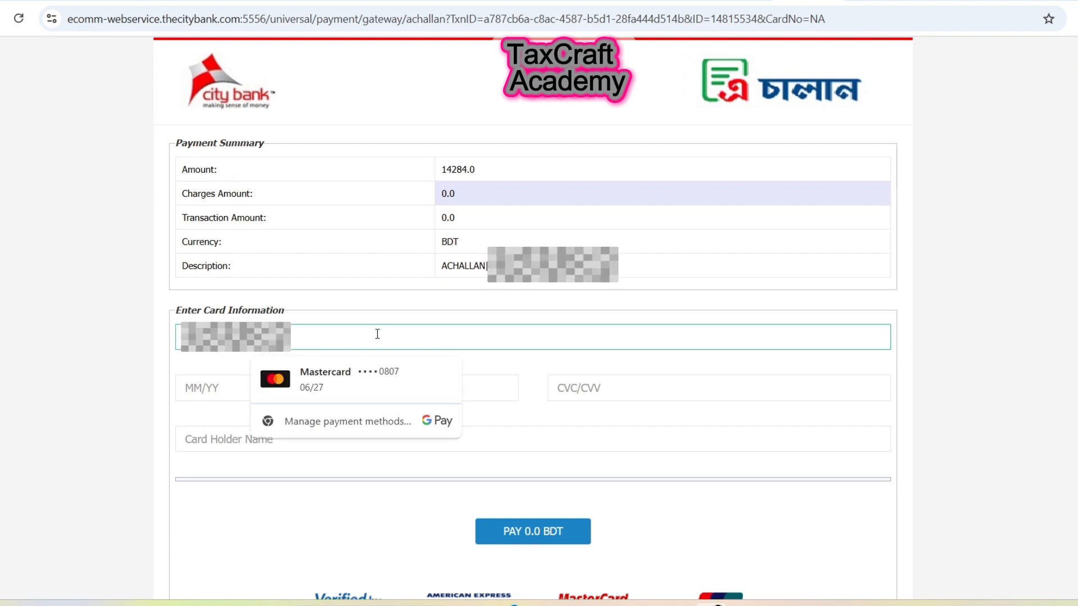
left_click(220, 388)
type("01/30")
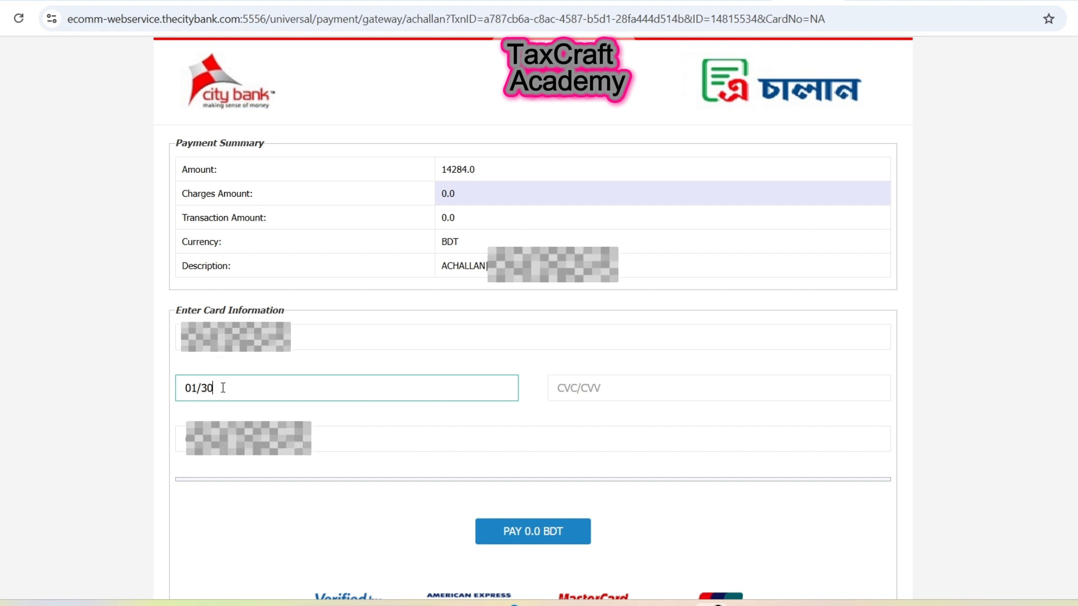
left_click(557, 387)
type("••••")
left_click(252, 439)
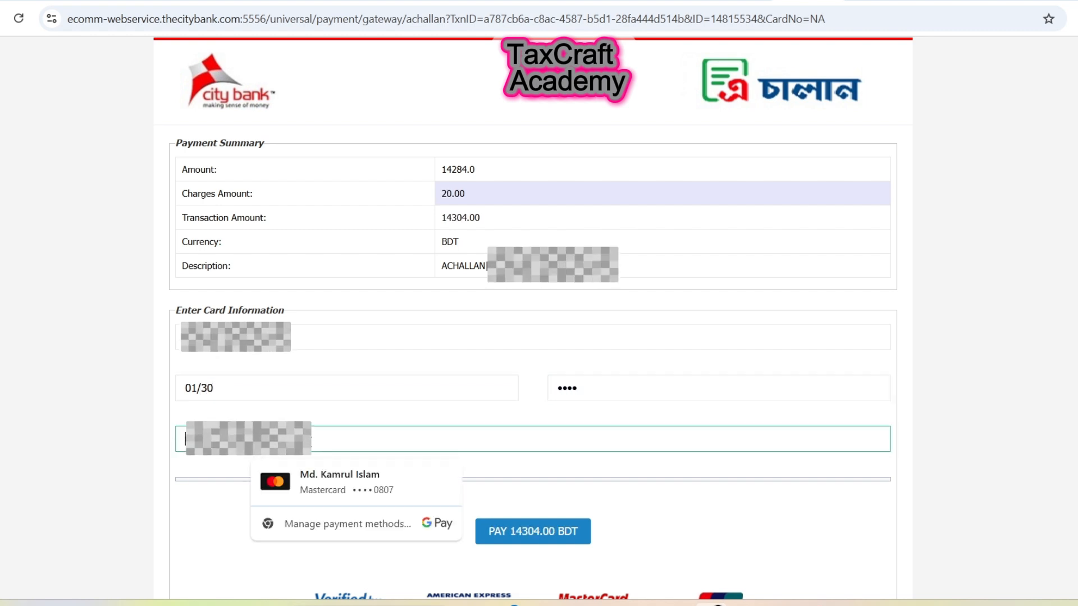
- Submit the card payment and decline saving the card on the device
scroll(515, 458, "down", 2)
left_click(515, 456)
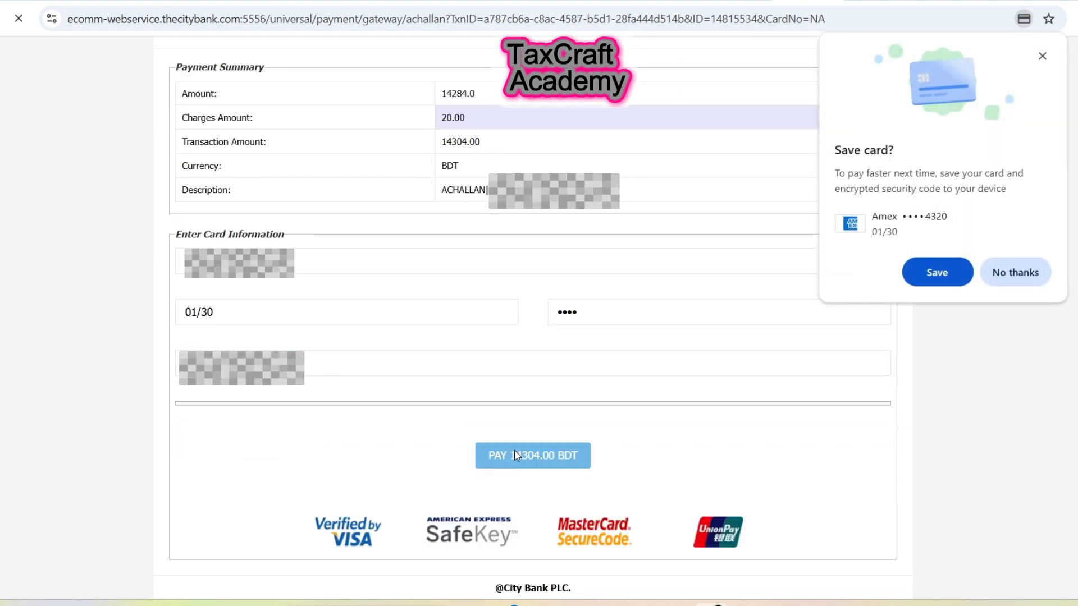
left_click(1015, 274)
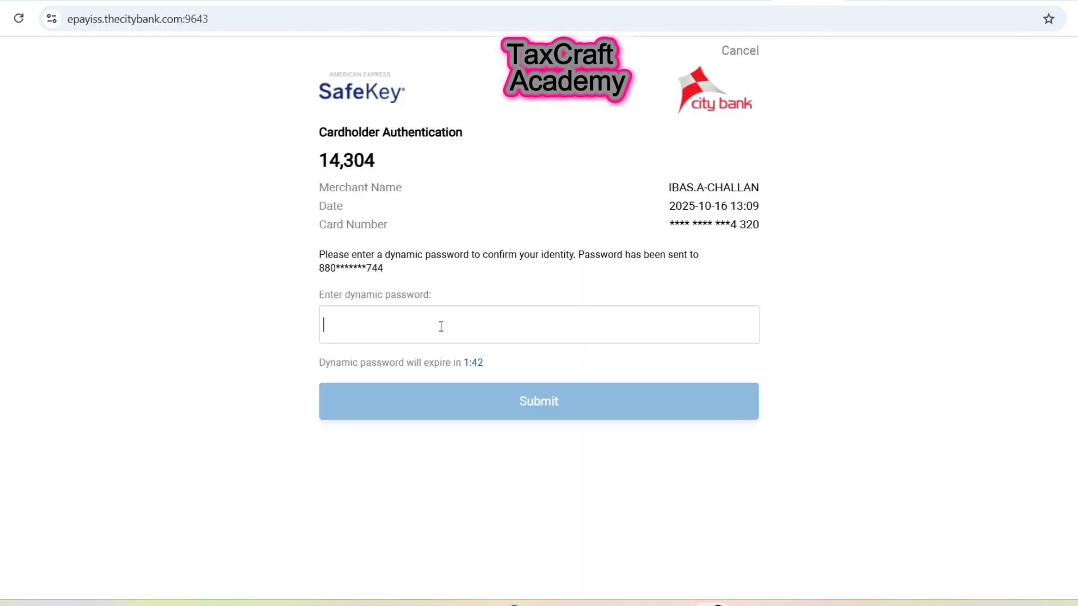
- Enter the dynamic password for the SafeKey cardholder authentication and submit it
left_click(441, 326)
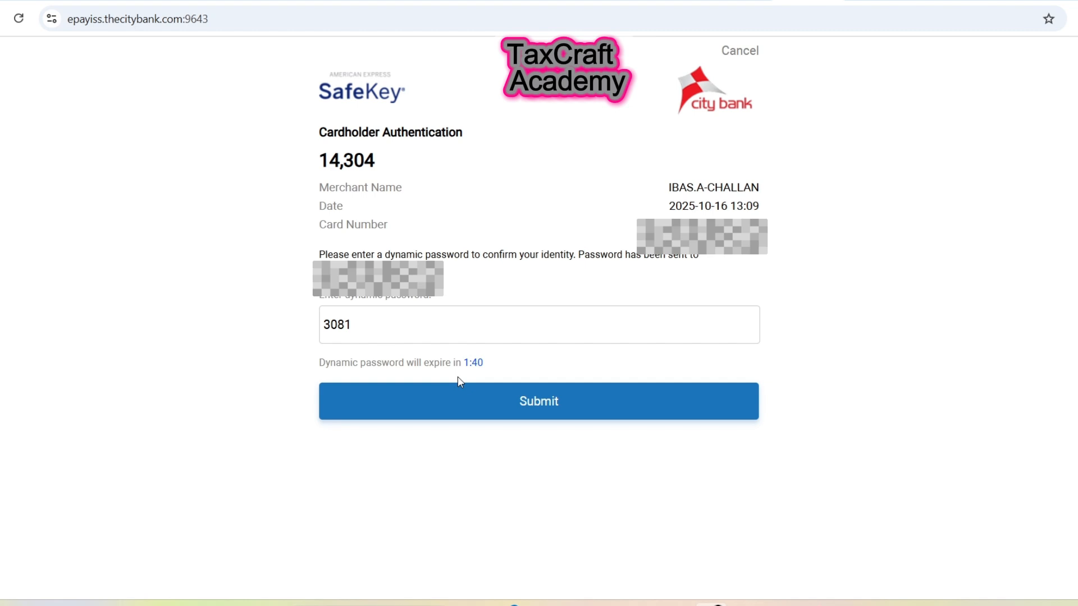
left_click(476, 402)
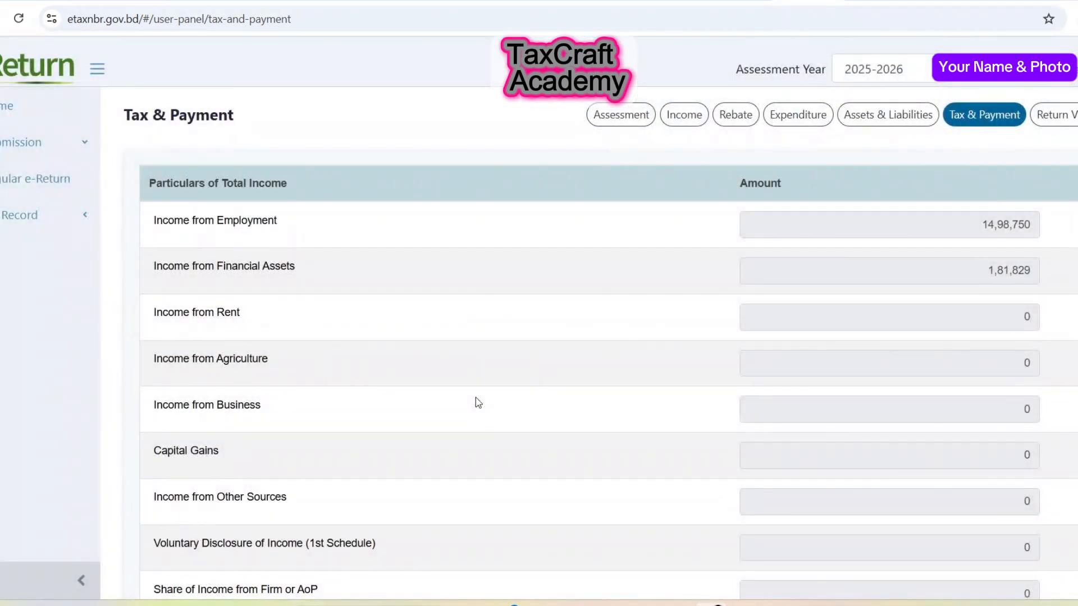
- Check the recorded payment in Tax & Payment, proceed to the online return, and submit the return with confirmation
scroll(475, 397, "down", 20)
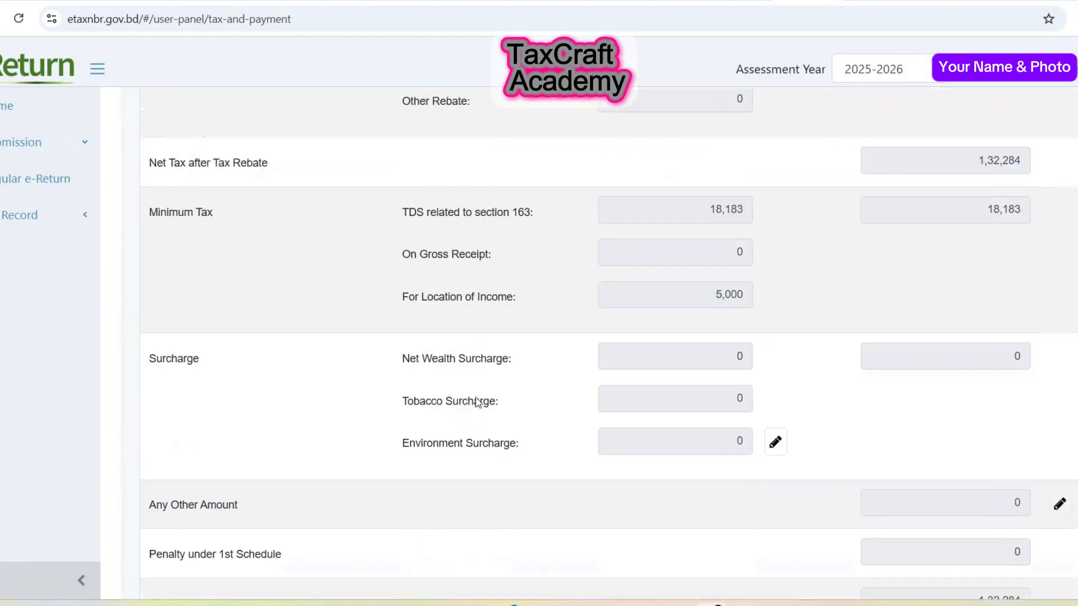
scroll(476, 403, "down", 6)
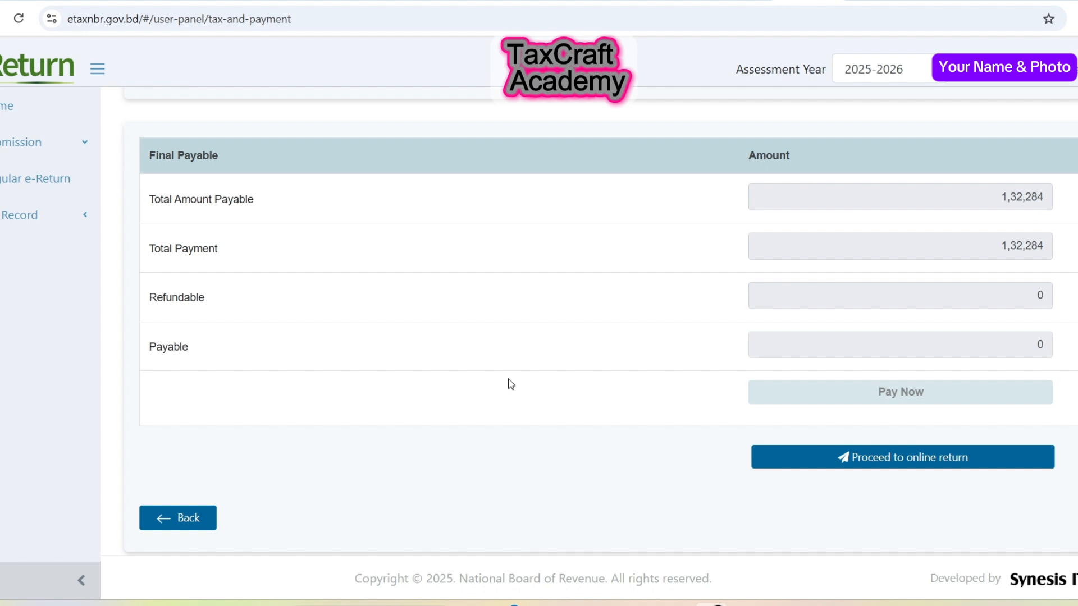
scroll(510, 384, "up", 4)
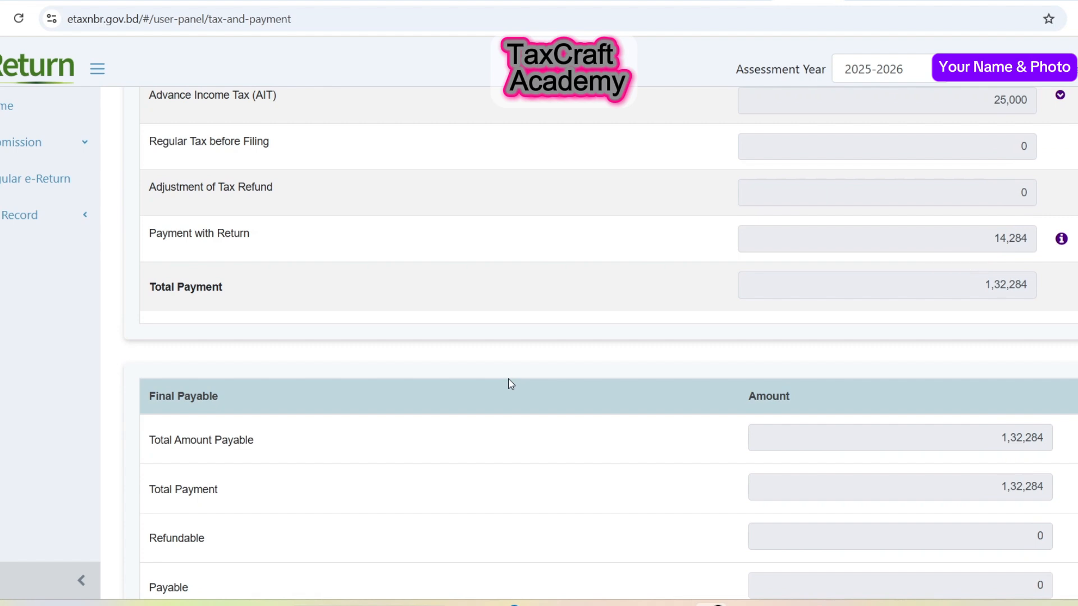
scroll(511, 383, "down", 4)
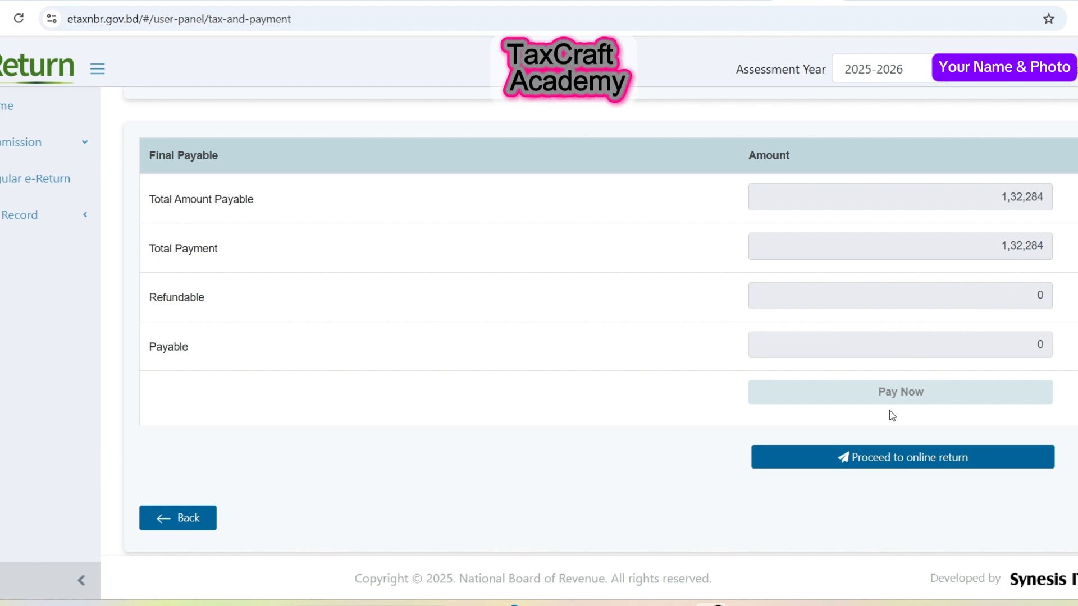
left_click(862, 460)
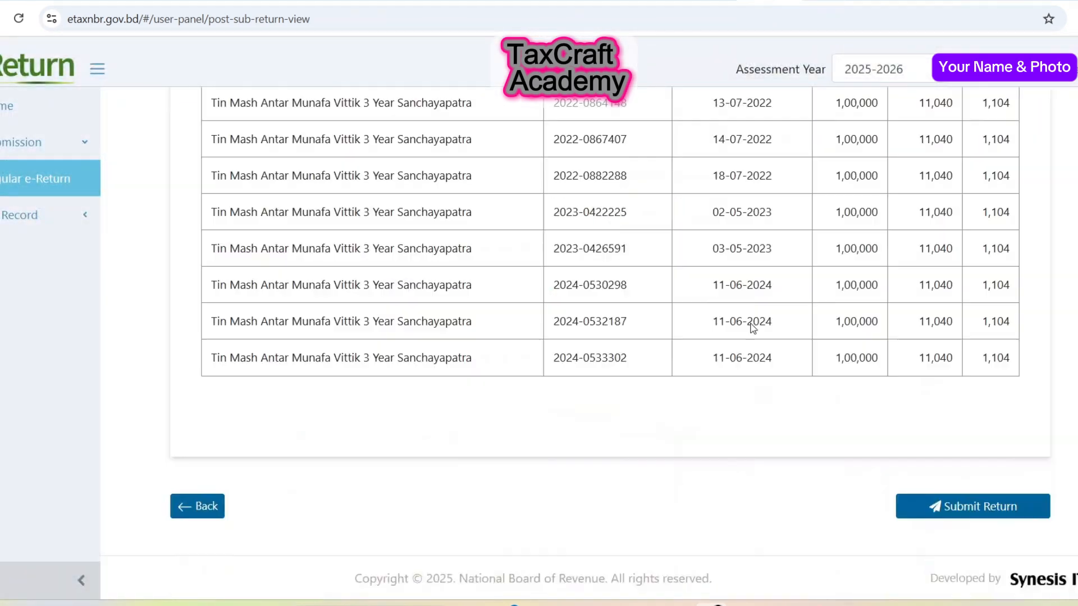
left_click(964, 508)
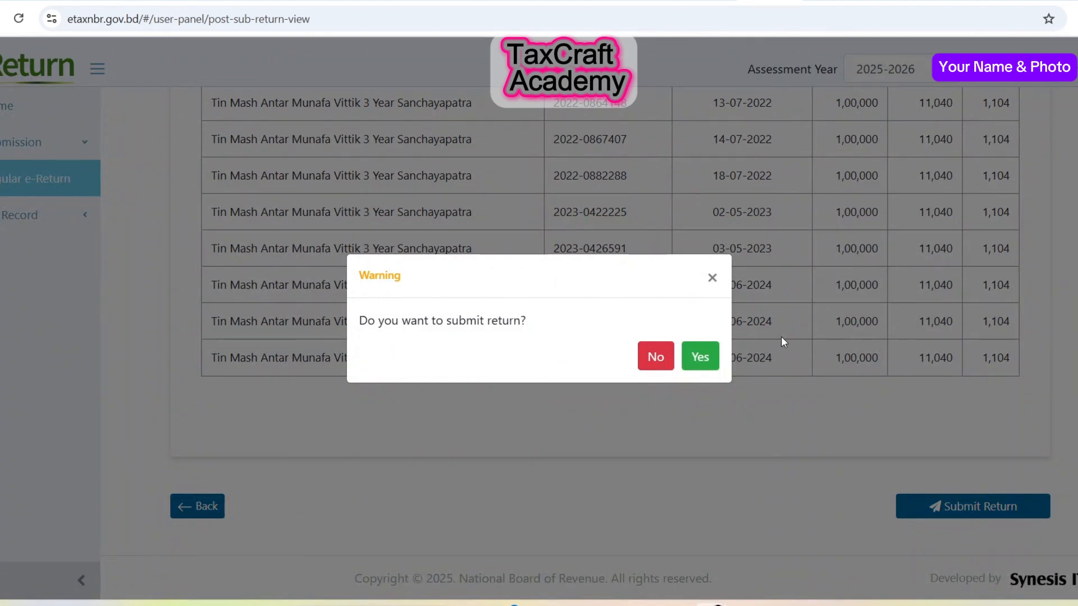
left_click(701, 358)
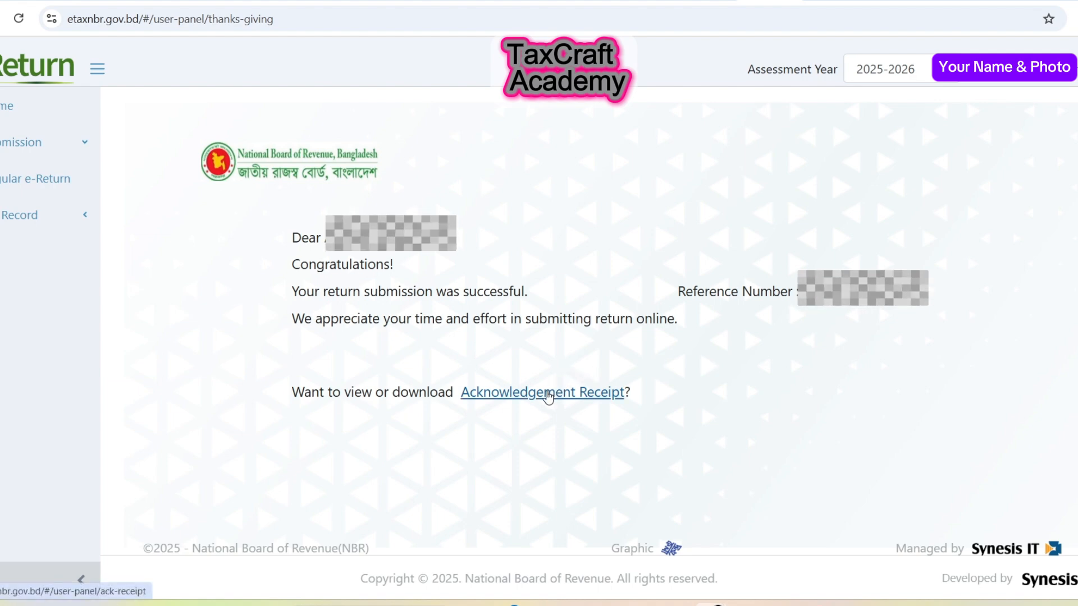
- Open the Acknowledgement Receipt of the submitted return and review its income, tax paid and submission details
left_click(548, 393)
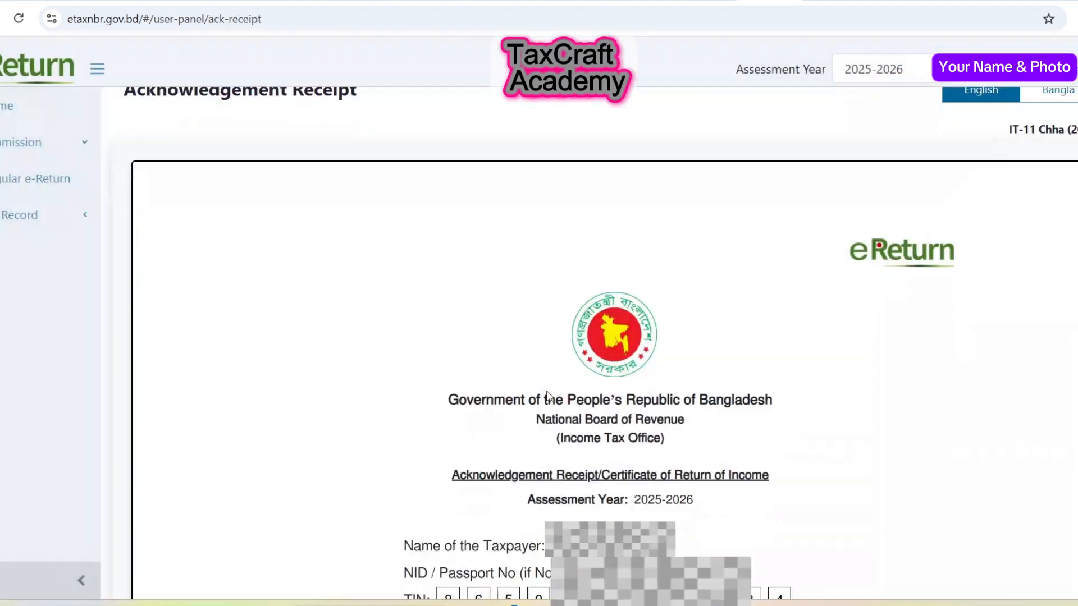
scroll(549, 396, "down", 8)
scroll(549, 397, "down", 1)
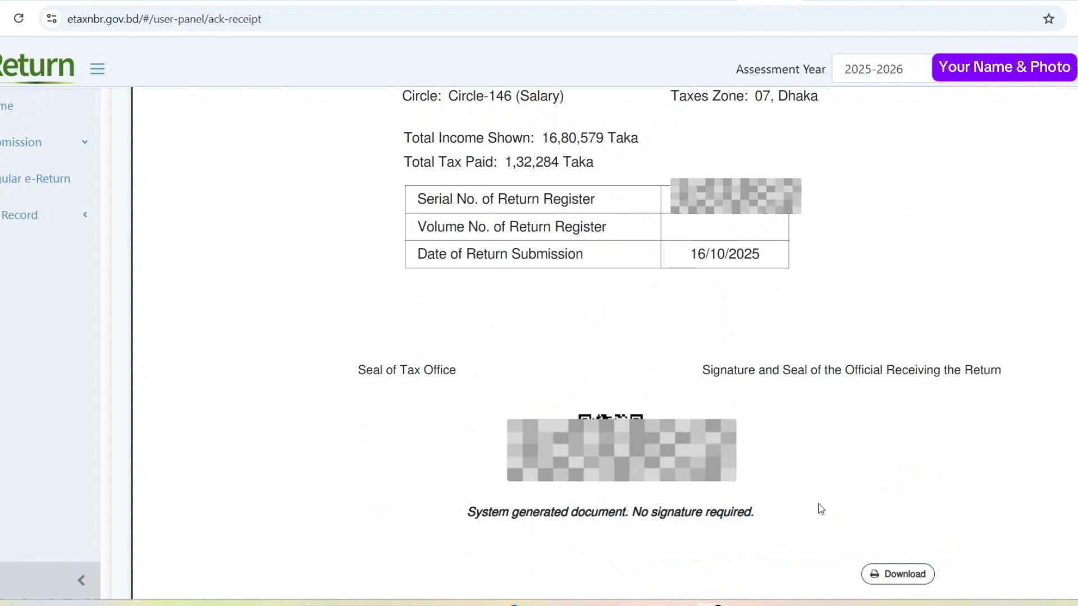